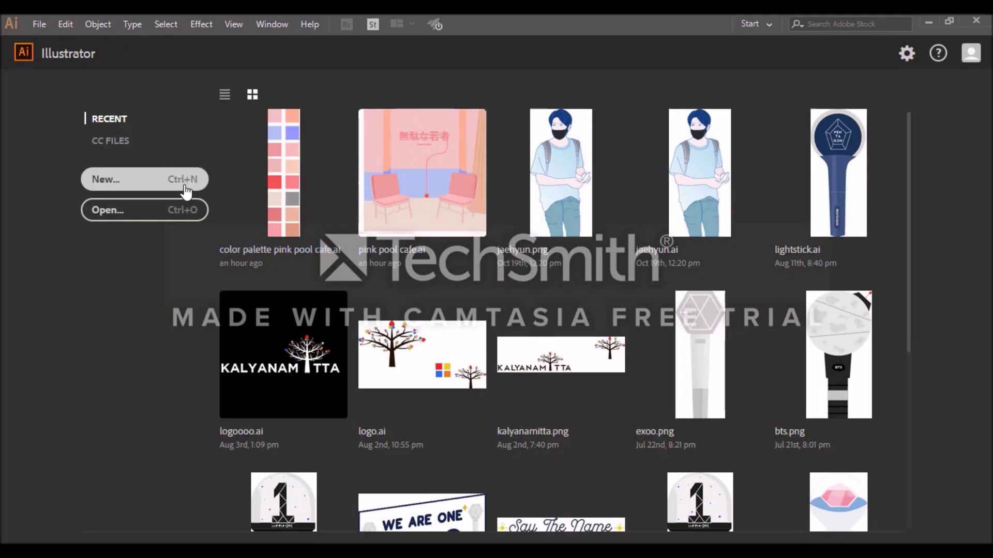
# - Create a new blank 3000x3000 px document from the start screen
pyautogui.click(186, 191)
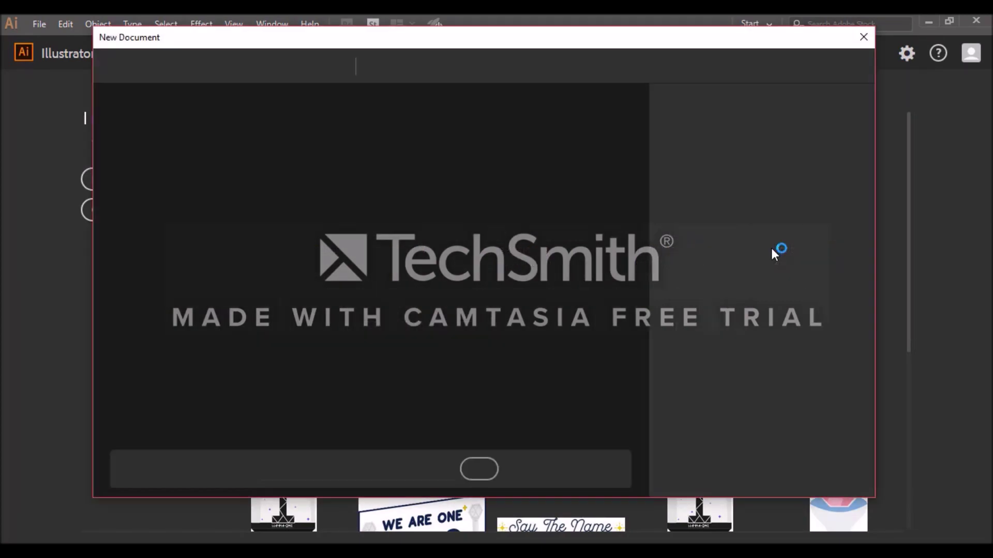
pyautogui.click(771, 471)
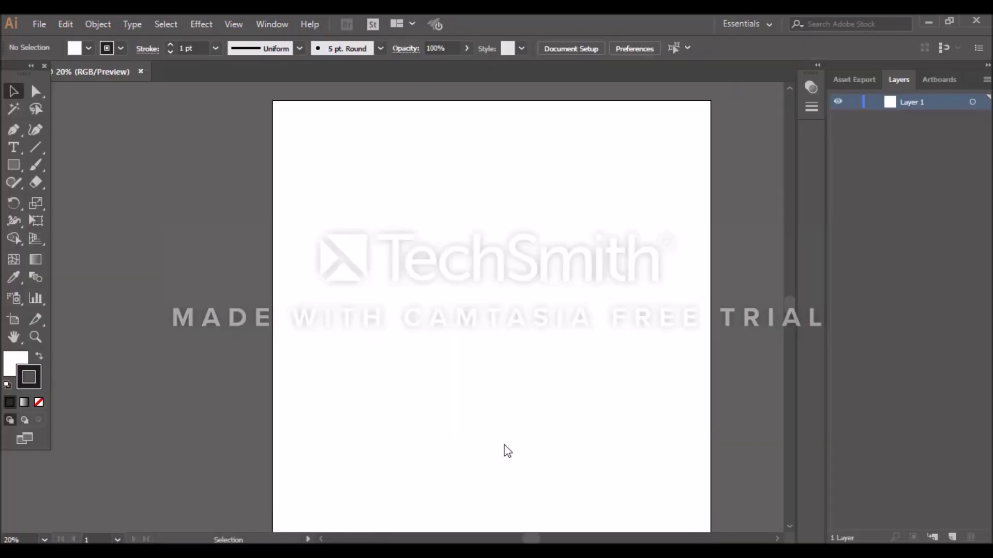
# - Place the pink cafe photo, scale it to fill the artboard, and lock its layer
pyautogui.hotkey('alt', 'Tab')
pyautogui.moveTo(536, 282)
pyautogui.mouseDown()
pyautogui.moveTo(554, 505)
pyautogui.moveTo(478, 280)
pyautogui.mouseUp()
pyautogui.moveTo(337, 214); pyautogui.dragTo(224, 115)
pyautogui.moveTo(245, 160)
pyautogui.mouseDown()
pyautogui.moveTo(600, 487)
pyautogui.moveTo(610, 526)
pyautogui.mouseUp()
pyautogui.click(853, 102)
# - Copy the swatches from the pink pool cafe palette file to beside the artboard
pyautogui.click(40, 24)
pyautogui.click(333, 88)
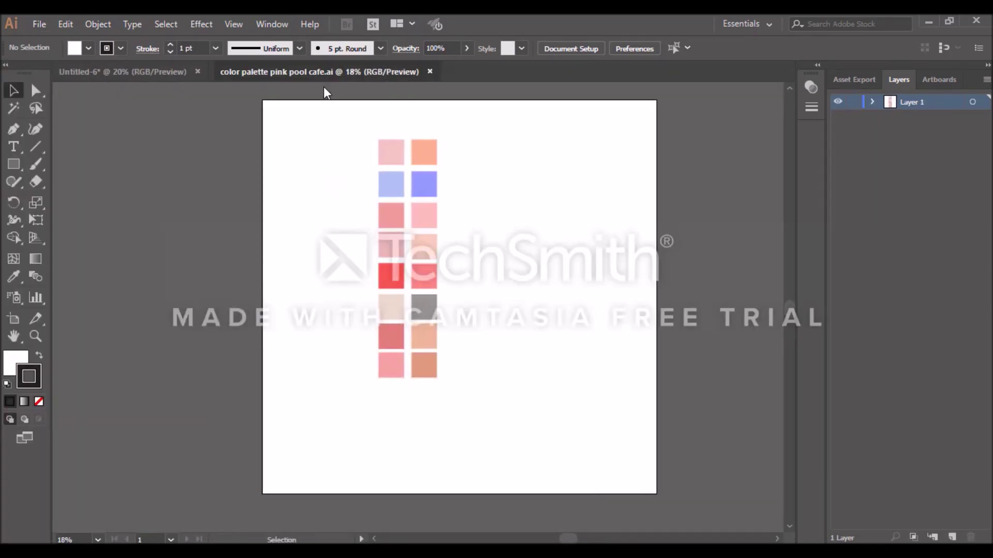
pyautogui.moveTo(325, 71); pyautogui.dragTo(331, 98)
pyautogui.moveTo(585, 148); pyautogui.dragTo(721, 382)
pyautogui.moveTo(646, 258); pyautogui.dragTo(195, 244)
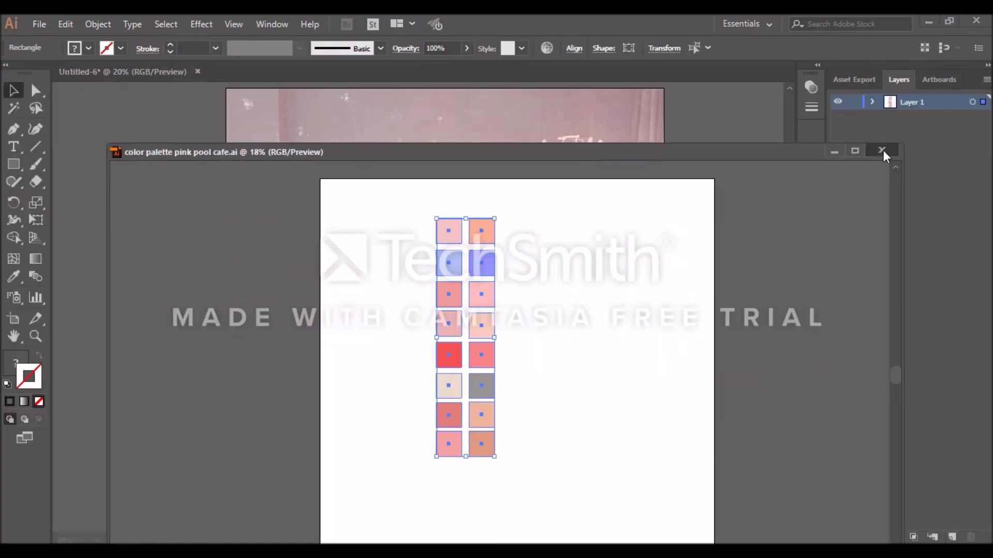
pyautogui.click(853, 151)
pyautogui.moveTo(196, 228); pyautogui.dragTo(194, 177)
pyautogui.click(951, 538)
# - Add a tracing layer and start a light pink Pen outline at the top-left corner
pyautogui.click(691, 271)
pyautogui.click(151, 178)
pyautogui.click(24, 134)
pyautogui.scroll(1, 228, 93)
pyautogui.click(226, 101)
# - Trace the light pink wall down to the tile line, notched around both chairs, and close it
pyautogui.click(663, 101)
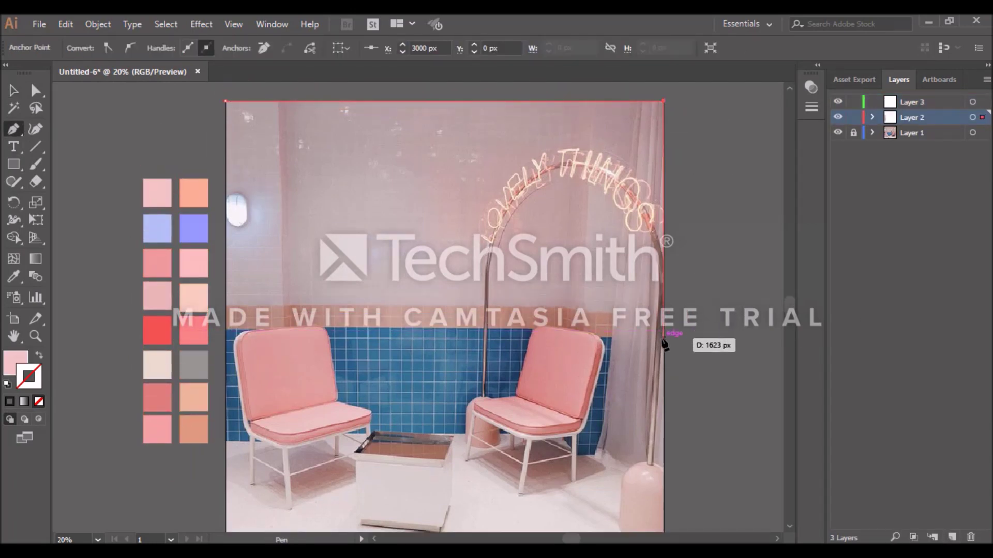
pyautogui.click(664, 339)
pyautogui.click(584, 339)
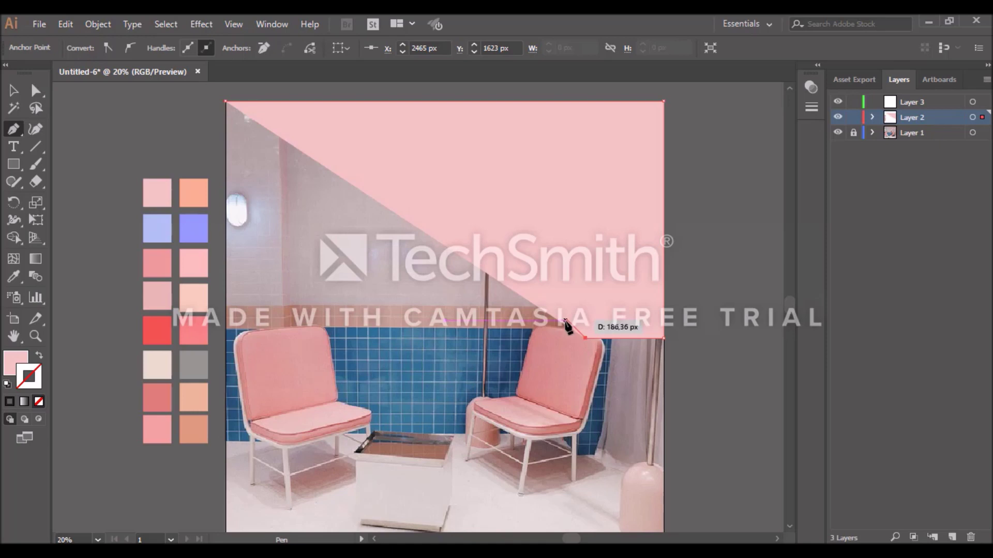
pyautogui.click(564, 319)
pyautogui.click(290, 319)
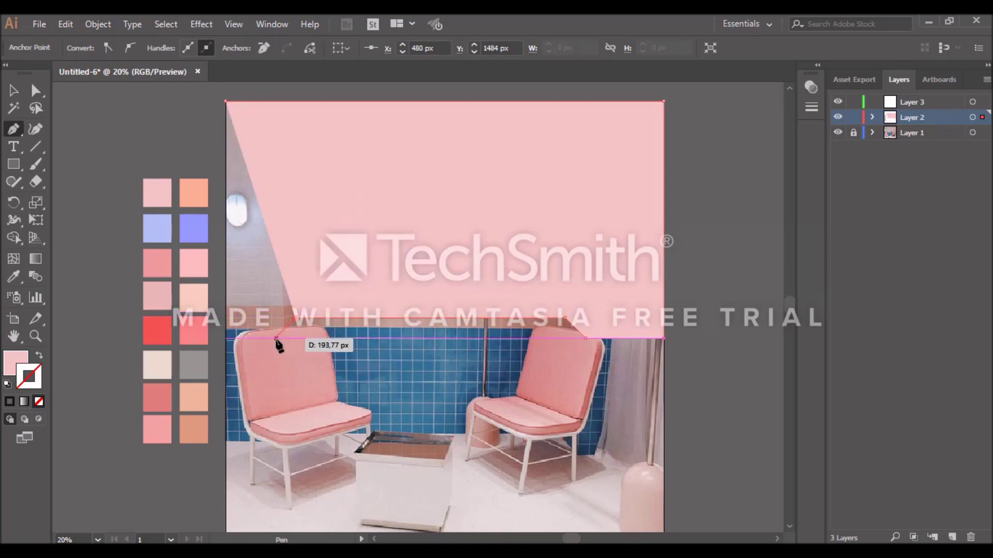
pyautogui.click(275, 339)
pyautogui.click(226, 338)
pyautogui.click(225, 102)
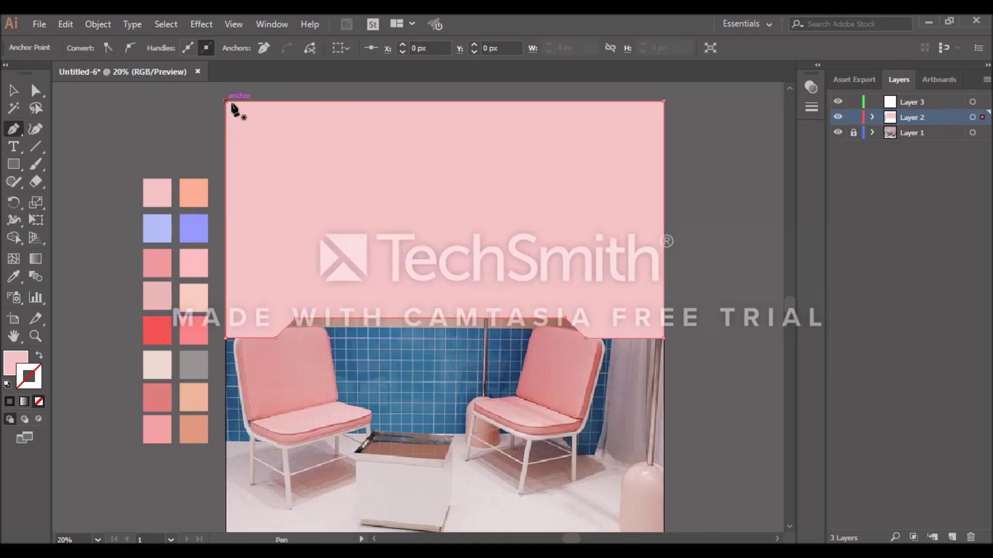
pyautogui.press('v')
pyautogui.click(154, 120)
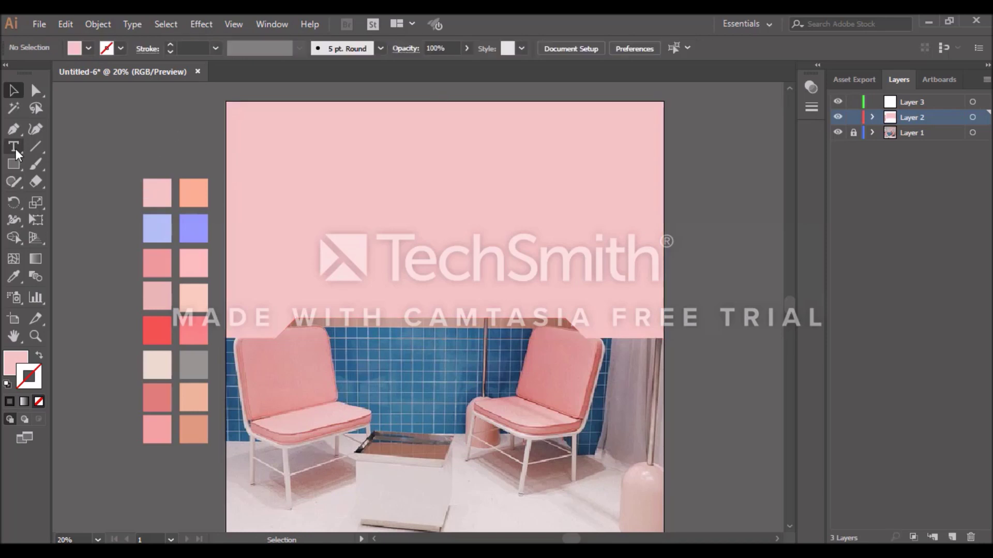
pyautogui.moveTo(497, 192)
pyautogui.mouseDown()
pyautogui.moveTo(413, 156)
pyautogui.moveTo(440, 69)
pyautogui.mouseUp()
# - Switch to light blue on the tracing layer and trace the band's notched top edge
pyautogui.click(700, 256)
pyautogui.click(157, 228)
pyautogui.click(912, 101)
pyautogui.press('p')
pyautogui.hotkey('ctrl', '+')
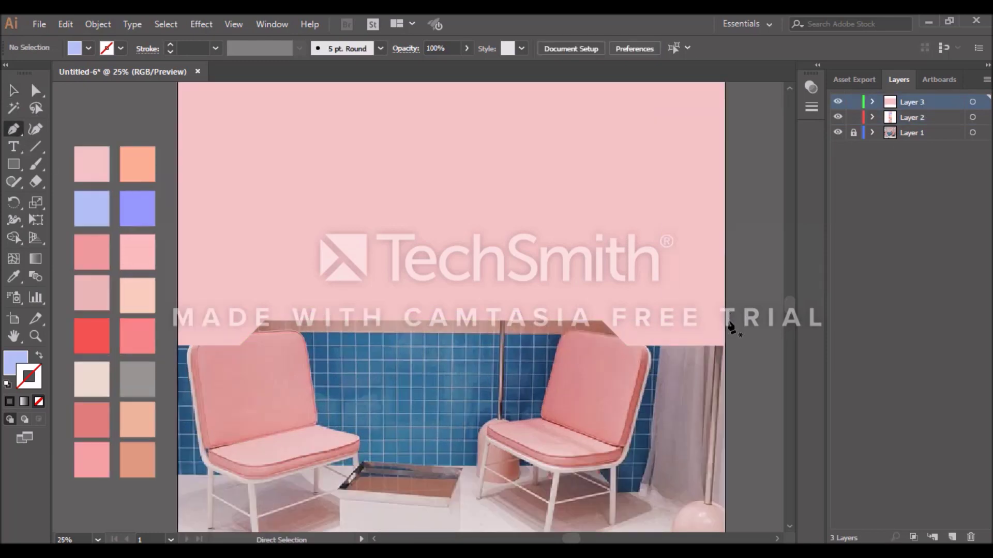
pyautogui.click(240, 345)
pyautogui.click(264, 321)
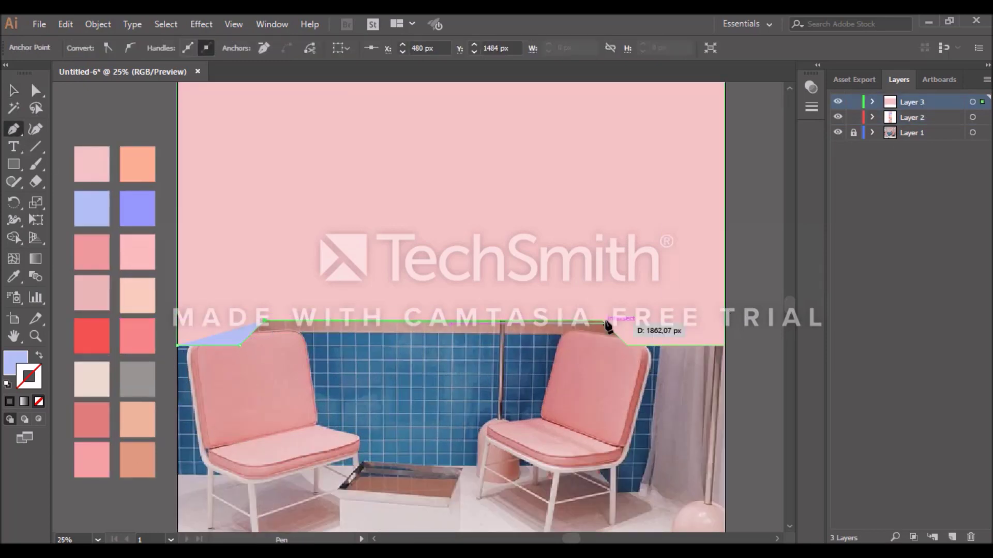
pyautogui.click(602, 321)
# - Complete the blue band's right side and floor-line notches, closing the shape at the left edge
pyautogui.click(627, 345)
pyautogui.click(724, 345)
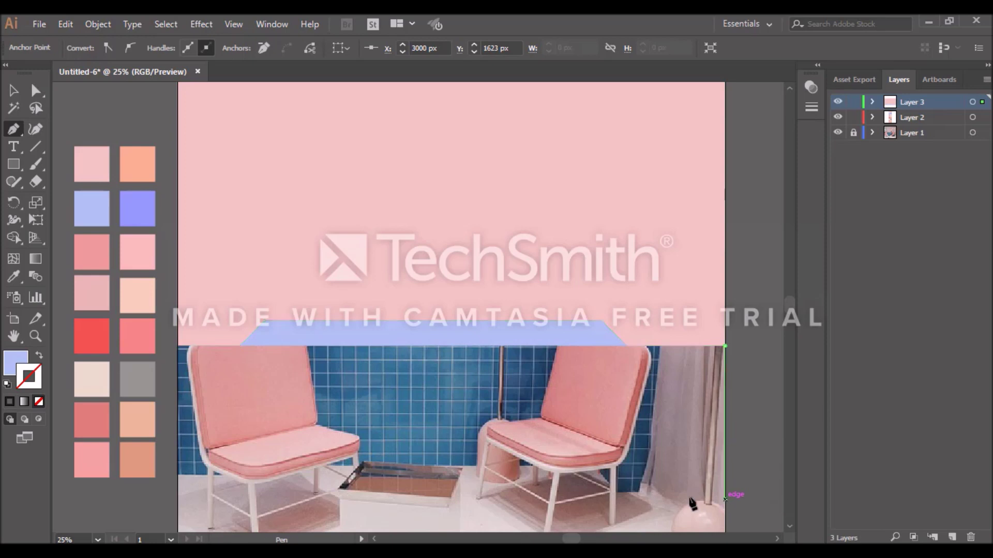
pyautogui.click(725, 499)
pyautogui.click(626, 500)
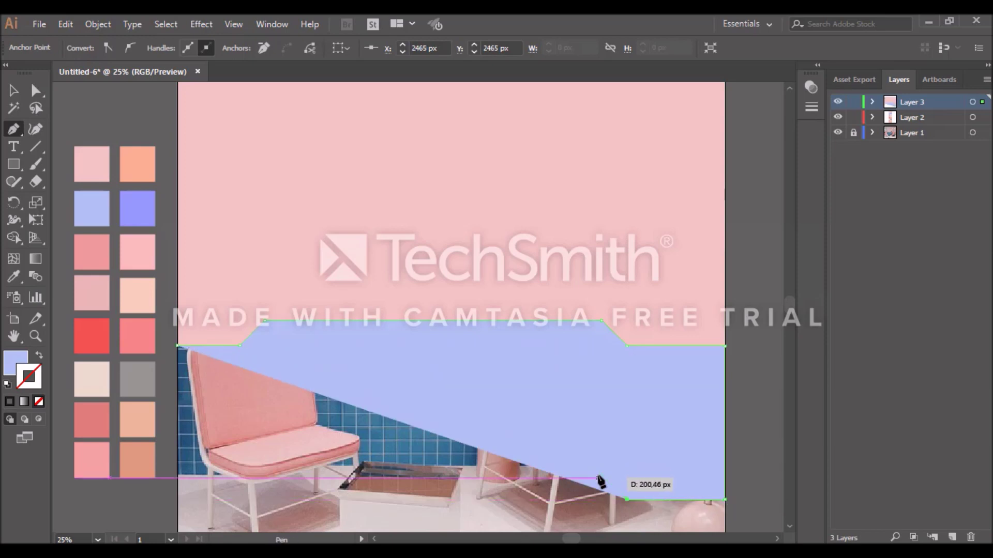
pyautogui.click(600, 474)
pyautogui.click(270, 475)
pyautogui.click(246, 499)
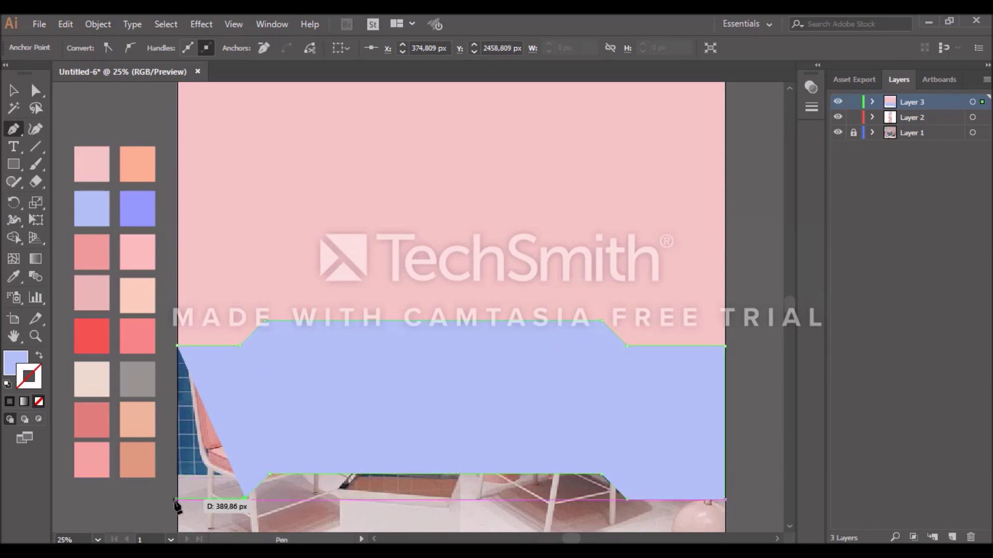
pyautogui.click(178, 499)
pyautogui.click(177, 345)
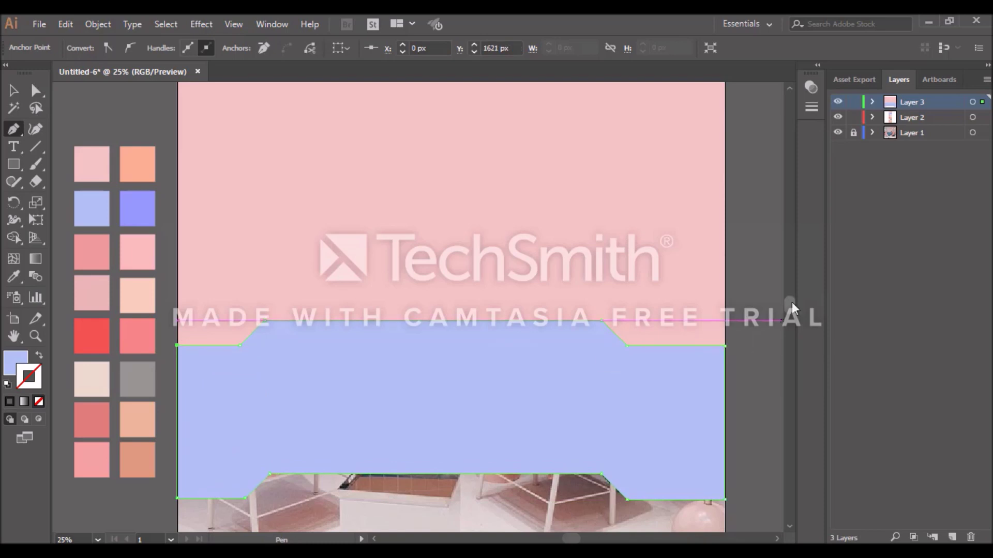
pyautogui.moveTo(789, 306); pyautogui.dragTo(791, 327)
pyautogui.keyDown('ctrl'); pyautogui.click(91, 261); pyautogui.keyUp('ctrl')
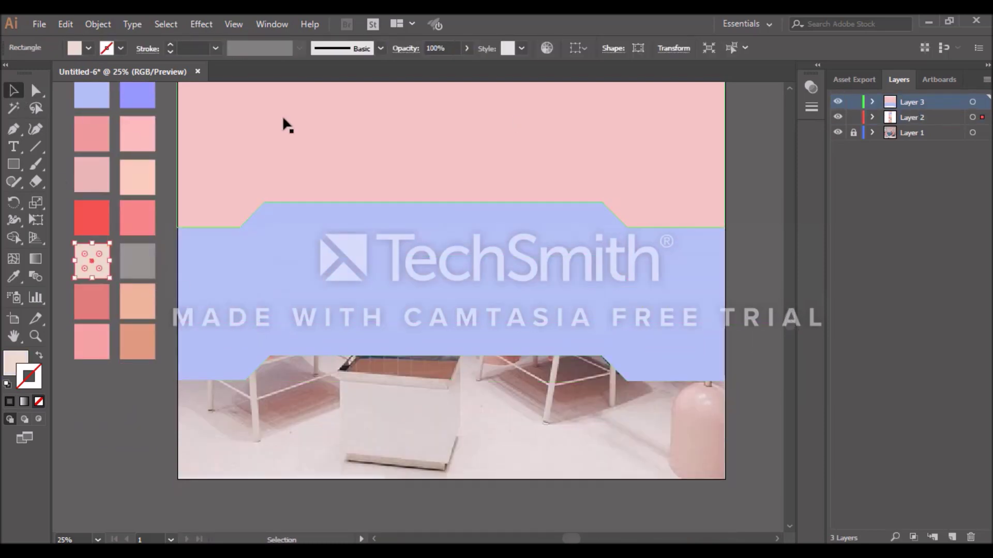
# - Undo a misplaced floor path and make the tracing layer active
pyautogui.click(177, 380)
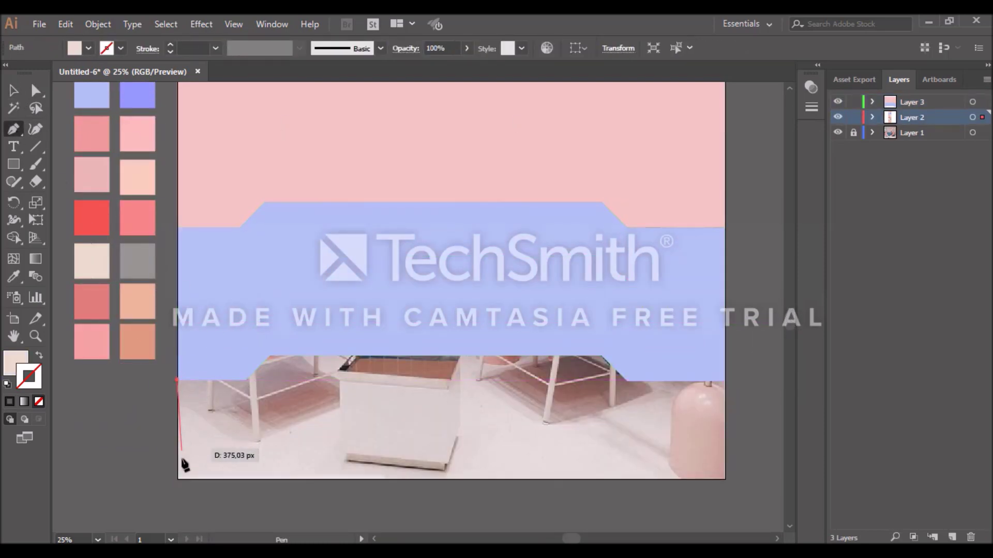
pyautogui.click(178, 479)
pyautogui.hotkey('ctrl', 'z')
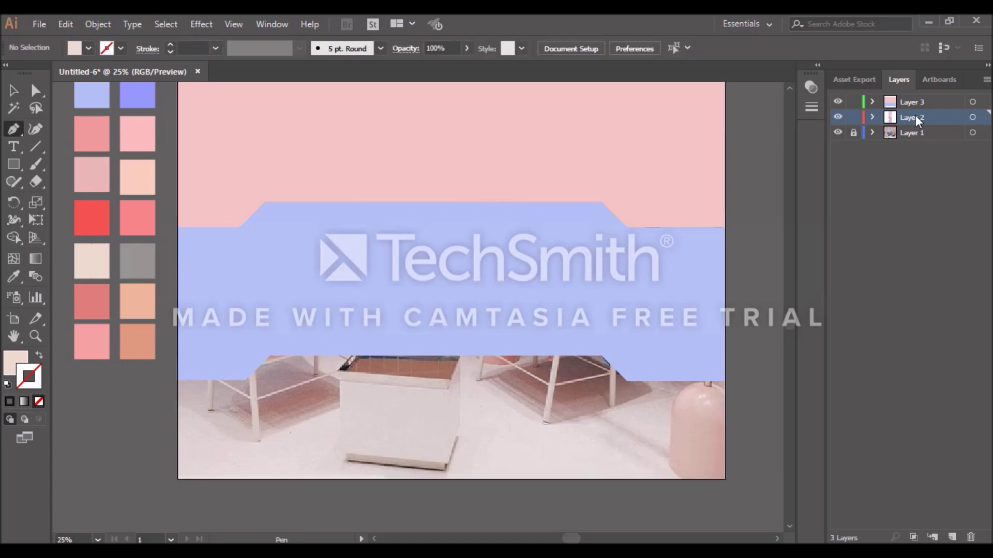
pyautogui.click(911, 101)
# - Trace the beige floor from the blue band's notched lower edge to the artboard bottom
pyautogui.click(178, 380)
pyautogui.click(244, 380)
pyautogui.click(270, 357)
pyautogui.click(601, 356)
pyautogui.click(627, 383)
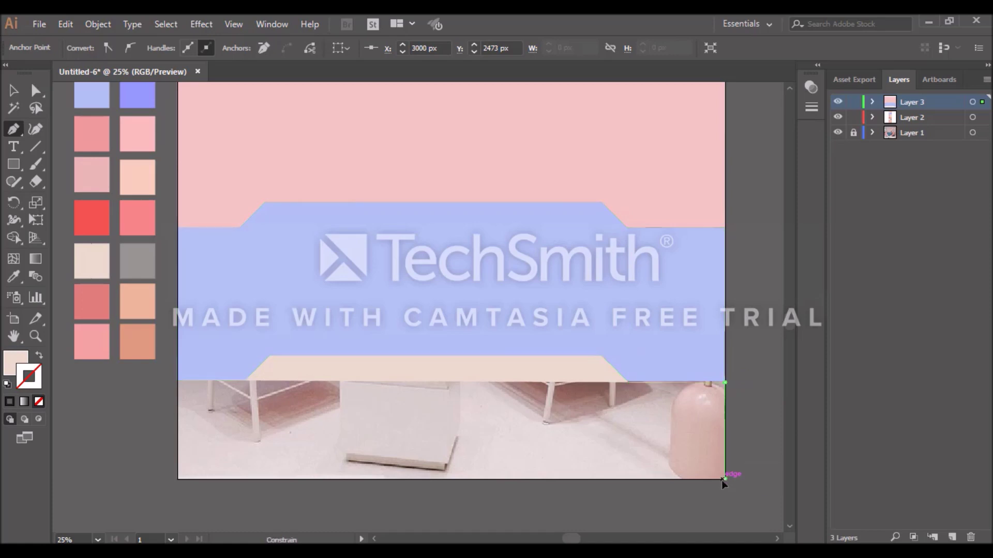
pyautogui.click(724, 382)
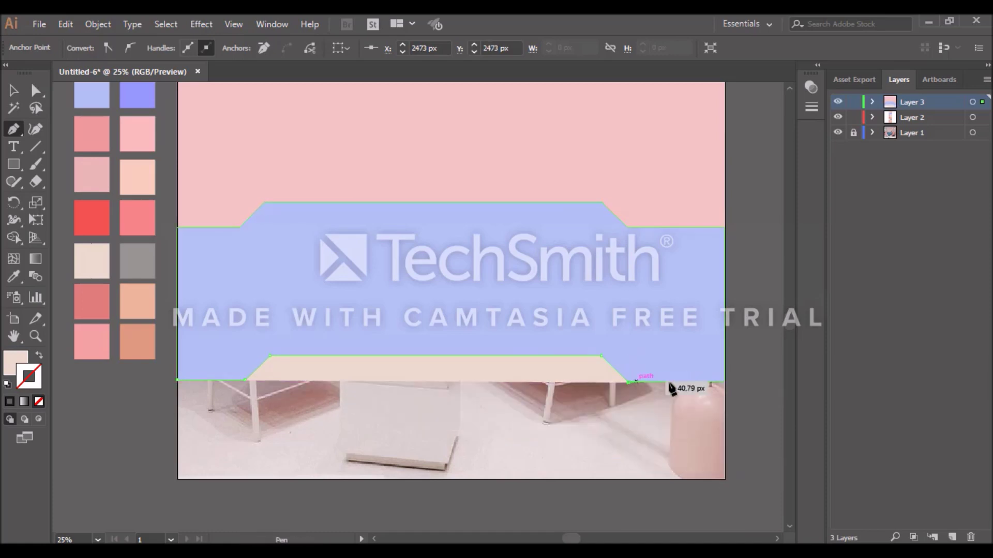
pyautogui.click(724, 479)
pyautogui.click(179, 479)
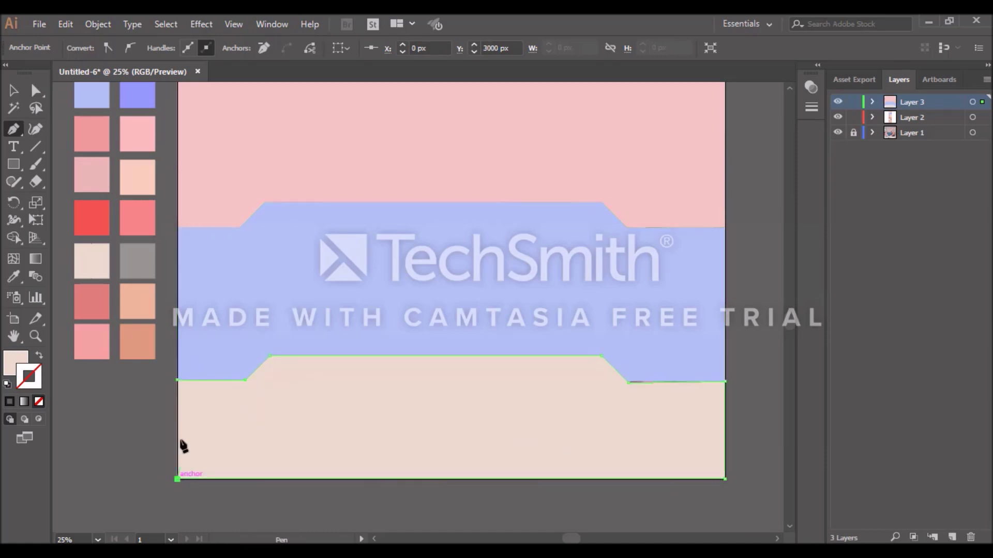
pyautogui.click(177, 381)
# - Snap the floor's notch anchor onto the blue band's corner and fit the artboard in view
pyautogui.press('v')
pyautogui.click(746, 395)
pyautogui.scroll(3, 563, 382)
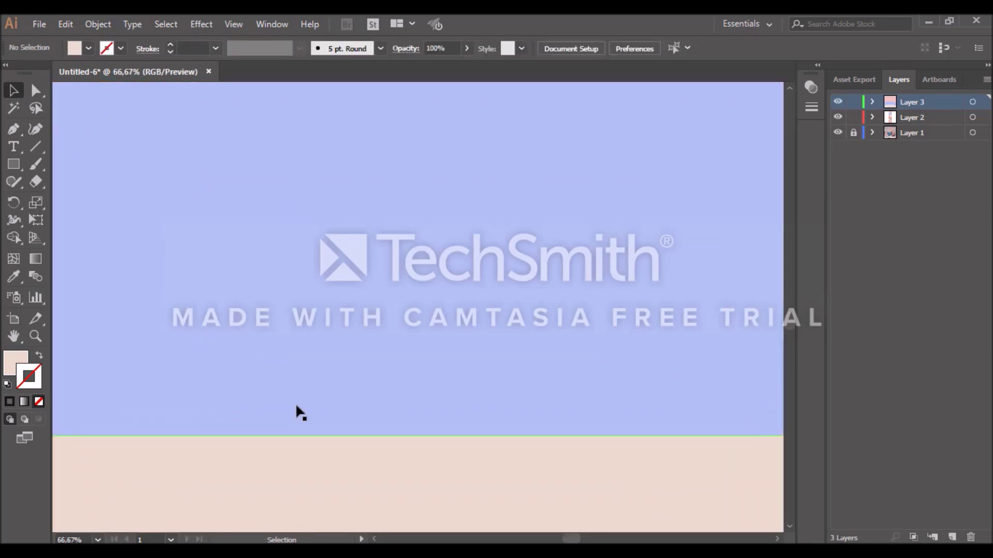
pyautogui.click(462, 527)
pyautogui.click(36, 91)
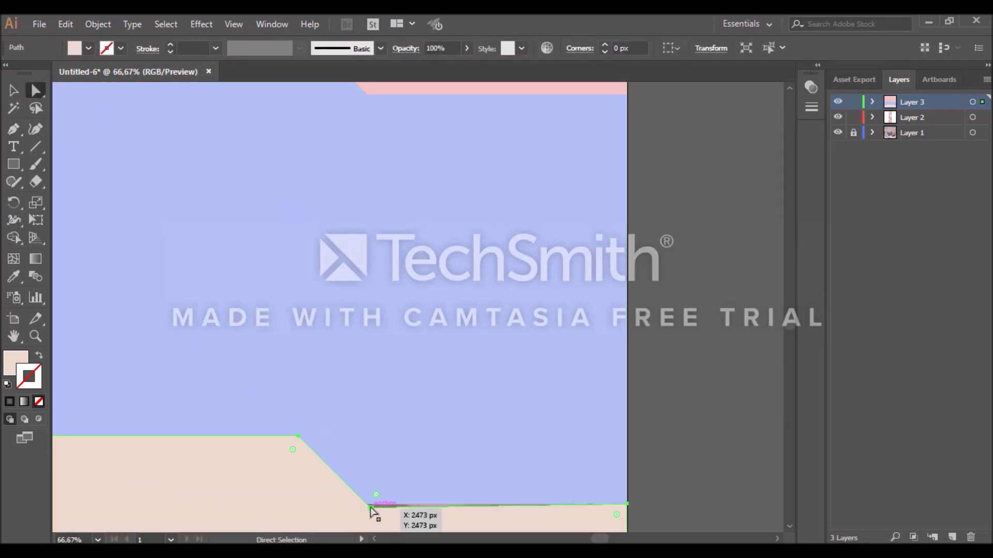
pyautogui.moveTo(370, 505); pyautogui.dragTo(369, 510)
pyautogui.click(665, 432)
pyautogui.hotkey('ctrl', '-')
pyautogui.hotkey('ctrl', '0')
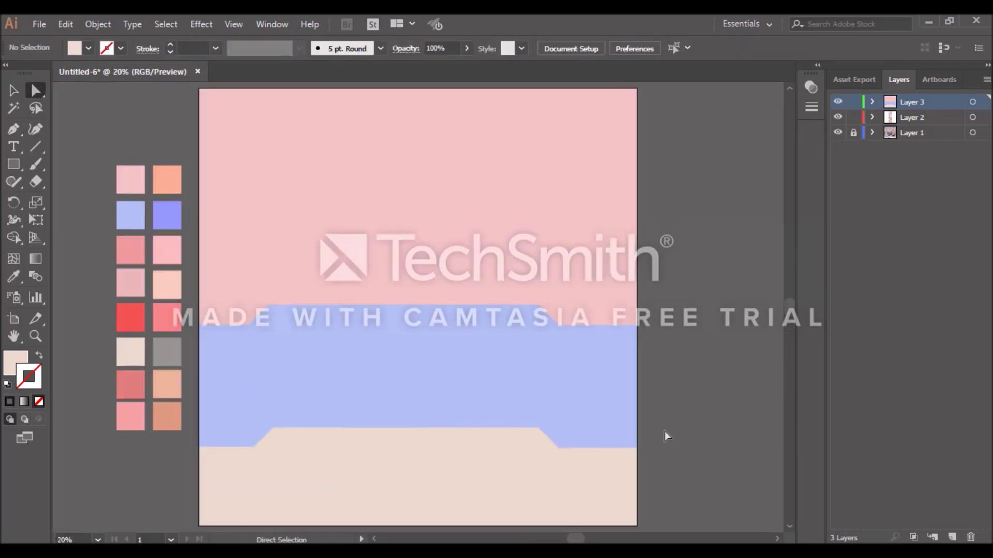
# - Add a new layer and save the artwork as 'Pink Pool Cafe Stylenanda.ai' with default options
pyautogui.hotkey('ctrl', 'l')
pyautogui.press('v')
pyautogui.hotkey('ctrl', 's')
pyautogui.write('Pink Pool Cafe Stylenanda')
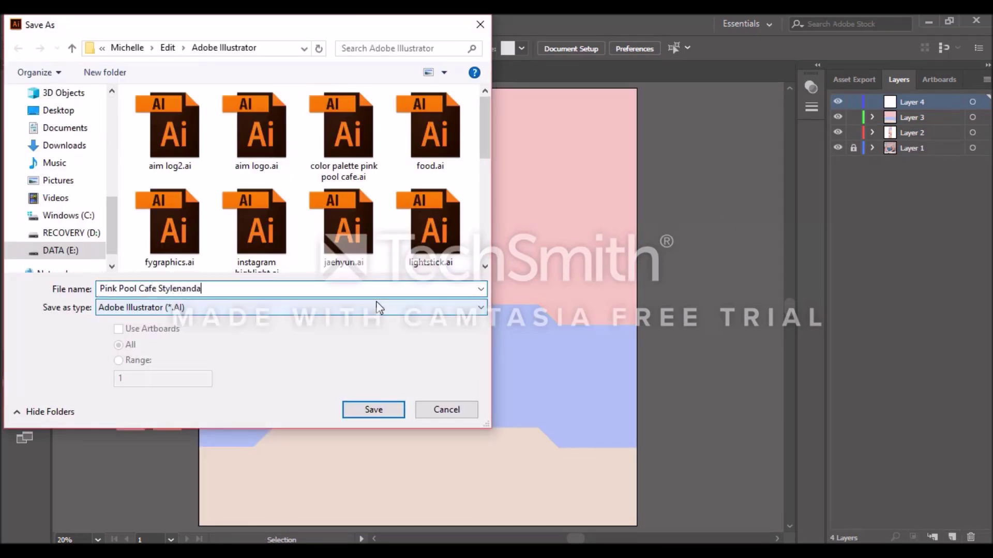
pyautogui.press('Return')
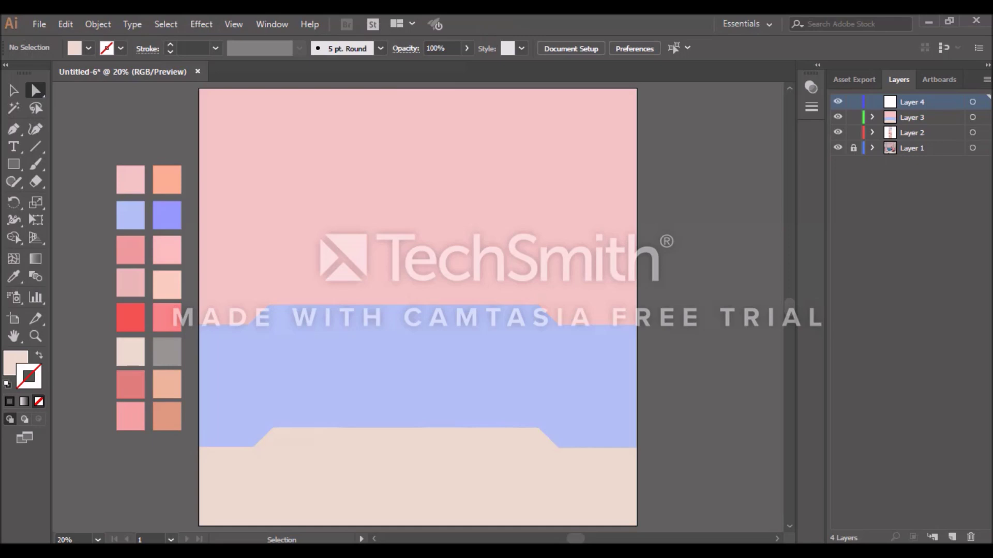
pyautogui.press('Return')
pyautogui.click(166, 179)
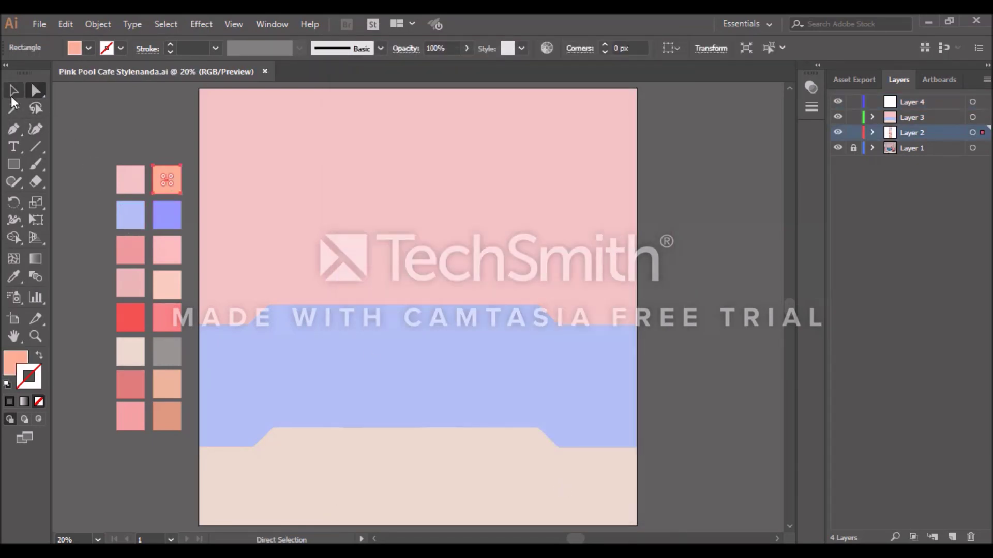
# - Draw a narrow orange pillar strip on the left from the tile line to the artboard top
pyautogui.press('p')
pyautogui.click(251, 329)
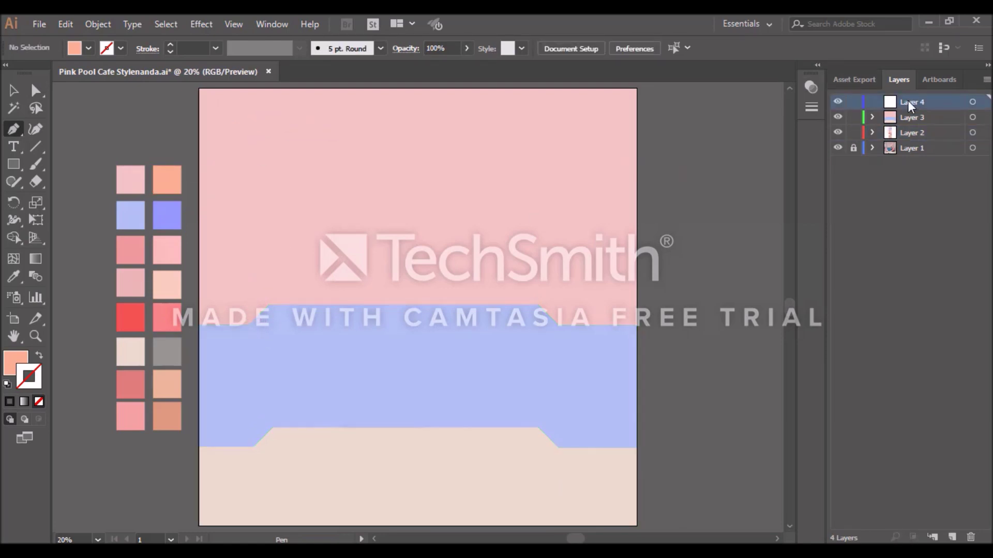
pyautogui.keyDown('ctrl'); pyautogui.click(168, 162); pyautogui.keyUp('ctrl')
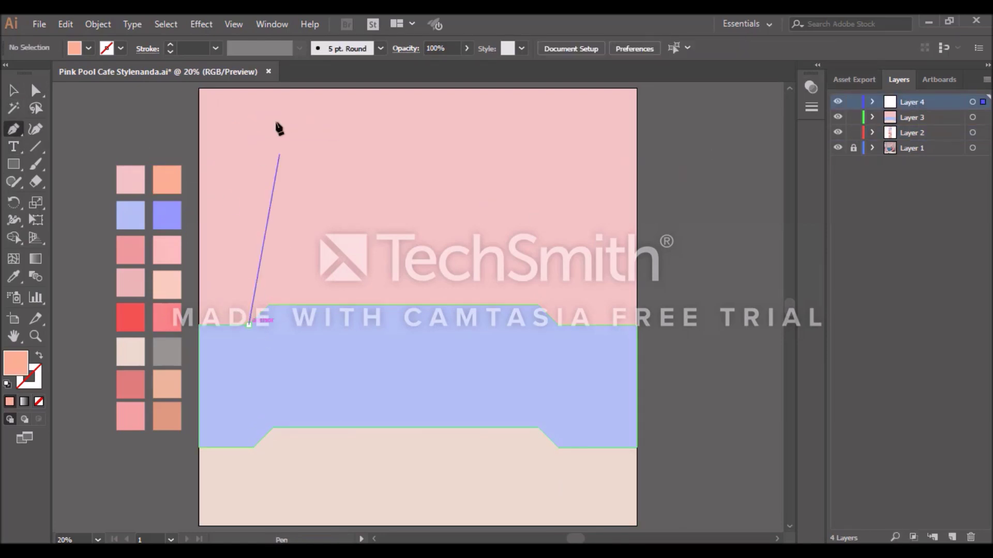
pyautogui.click(250, 101)
pyautogui.click(273, 102)
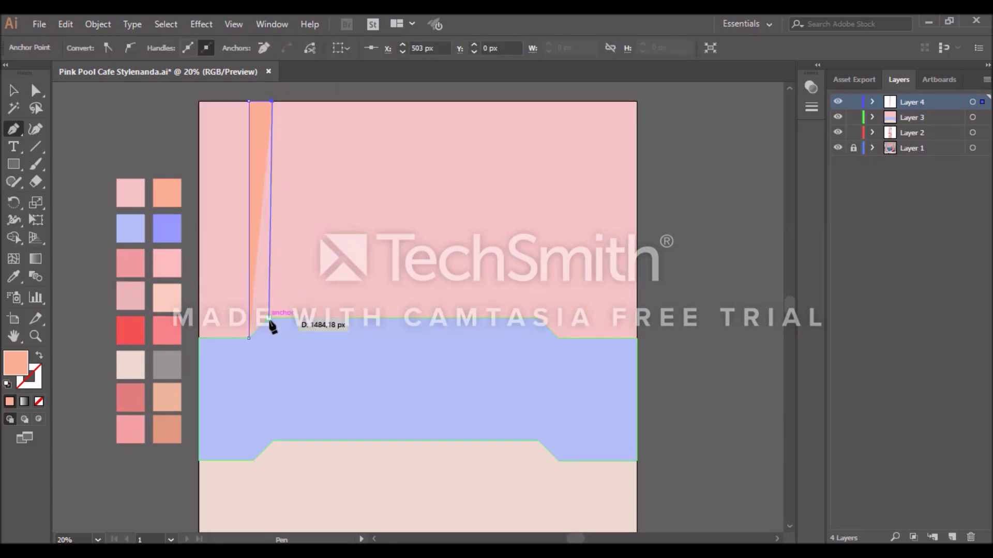
pyautogui.click(269, 318)
pyautogui.click(36, 90)
pyautogui.click(272, 102)
pyautogui.click(306, 93)
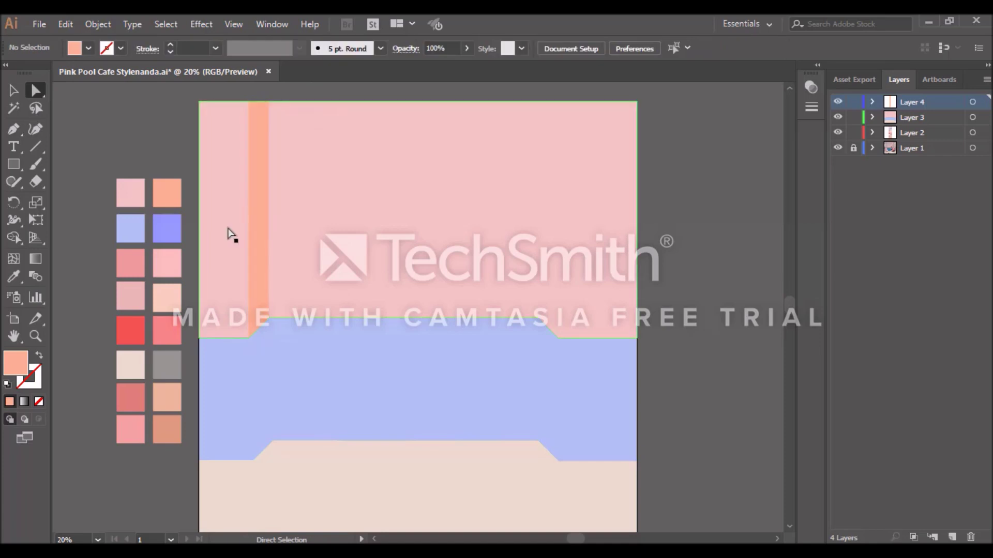
# - Draw a second orange strip on the right and slide its right corners left to narrow it
pyautogui.click(13, 129)
pyautogui.click(539, 318)
pyautogui.click(539, 101)
pyautogui.click(569, 101)
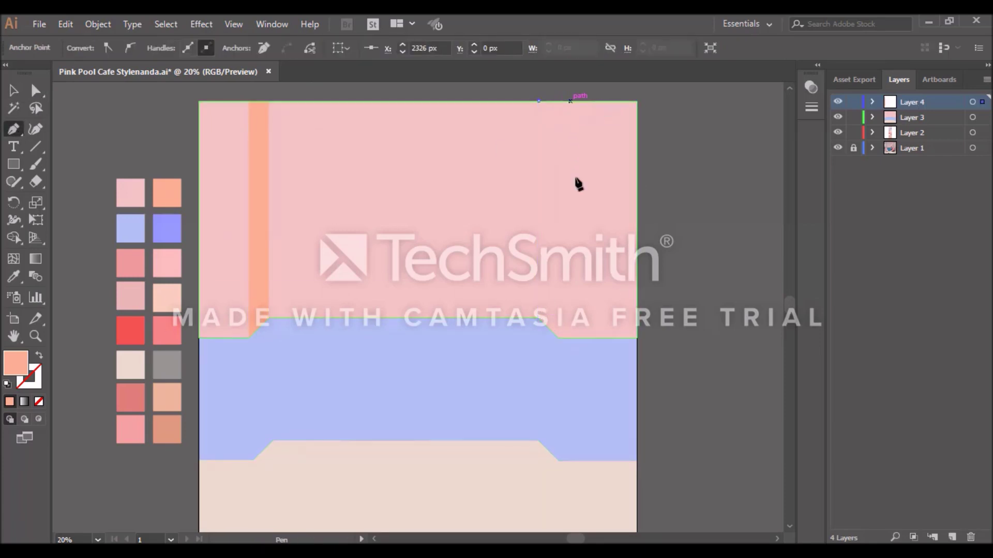
pyautogui.click(569, 338)
pyautogui.press('a')
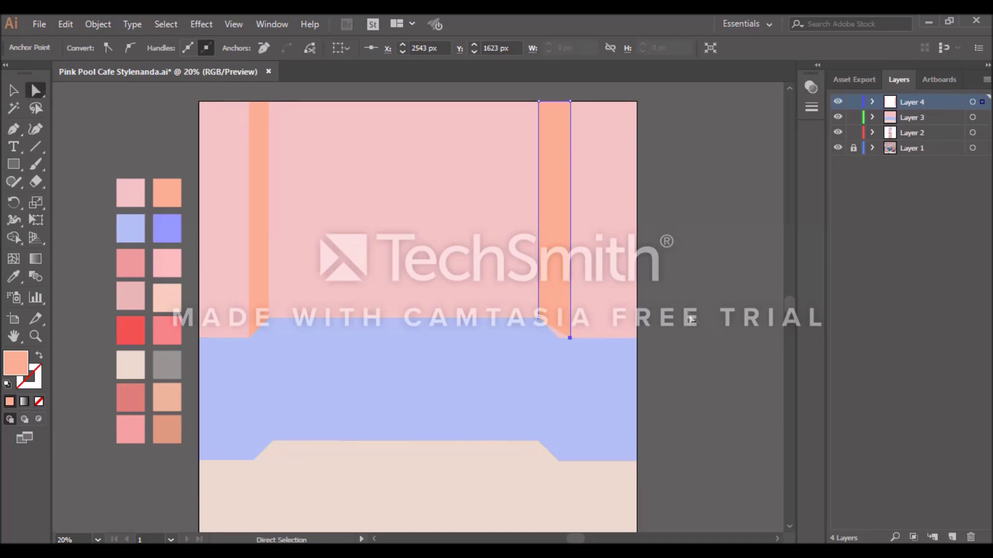
pyautogui.moveTo(569, 338); pyautogui.dragTo(557, 338)
pyautogui.moveTo(570, 102); pyautogui.dragTo(559, 103)
pyautogui.press('v')
pyautogui.click(111, 129)
pyautogui.hotkey('ctrl', '+')
pyautogui.hotkey('ctrl', '+')
pyautogui.hotkey('ctrl', '+')
# - Make Layer 3 current, pick blue, and sketch a trial path along the left pillar's base
pyautogui.moveTo(574, 539); pyautogui.dragTo(560, 540)
pyautogui.scroll(-5, 794, 318)
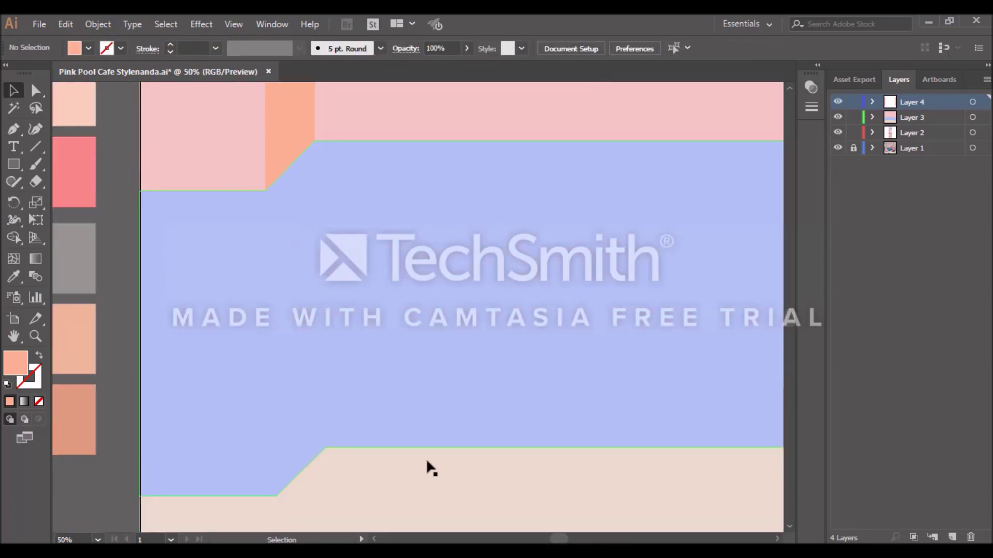
pyautogui.click(912, 117)
pyautogui.hscroll(-2, 794, 311)
pyautogui.scroll(4, 794, 316)
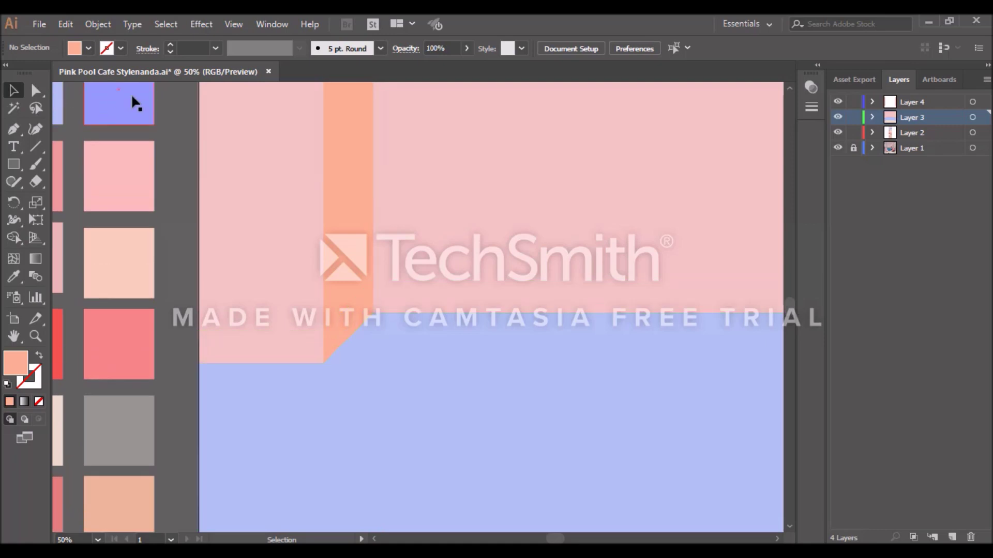
pyautogui.click(118, 99)
pyautogui.scroll(-4, 804, 325)
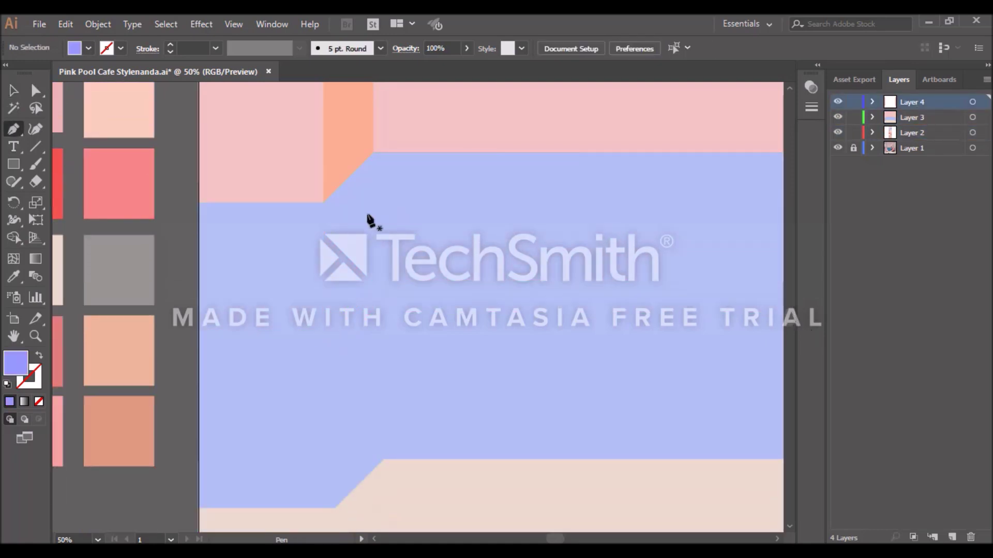
pyautogui.click(323, 202)
pyautogui.click(321, 508)
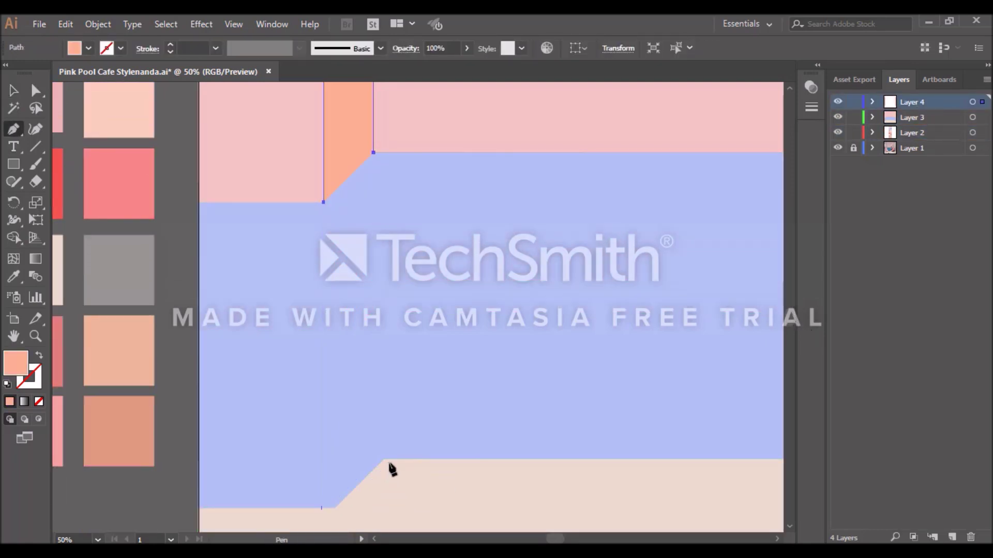
pyautogui.click(323, 201)
pyautogui.press('v')
pyautogui.click(187, 129)
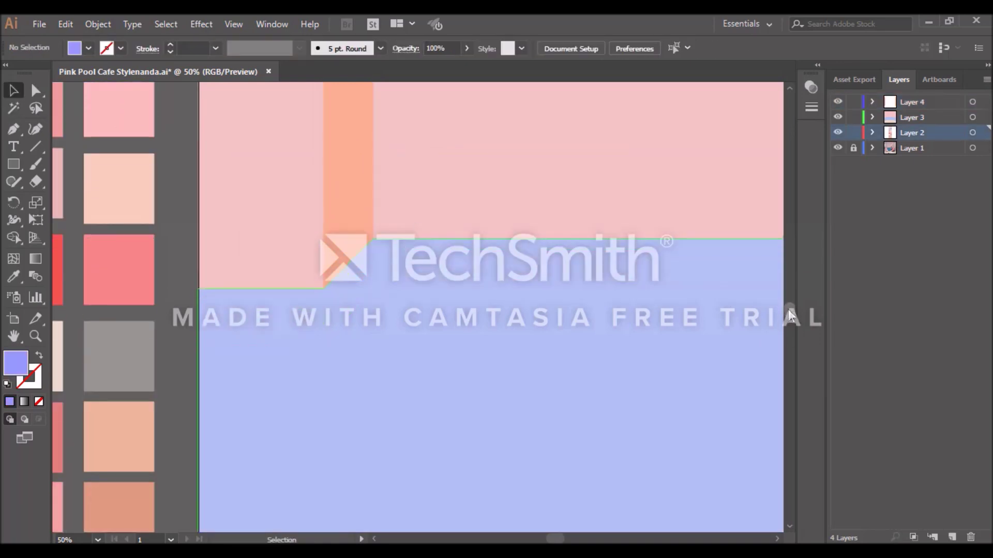
# - Draw the darker blue side face below the left pillar down to the floor edge
pyautogui.scroll(-2, 793, 323)
pyautogui.click(384, 491)
pyautogui.click(373, 184)
pyautogui.click(323, 234)
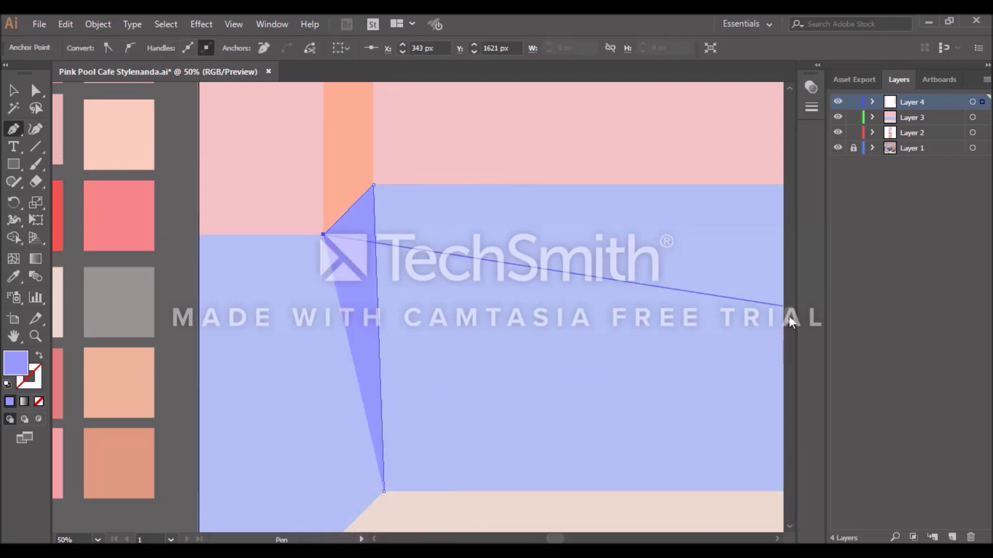
pyautogui.scroll(-2, 344, 488)
pyautogui.click(323, 486)
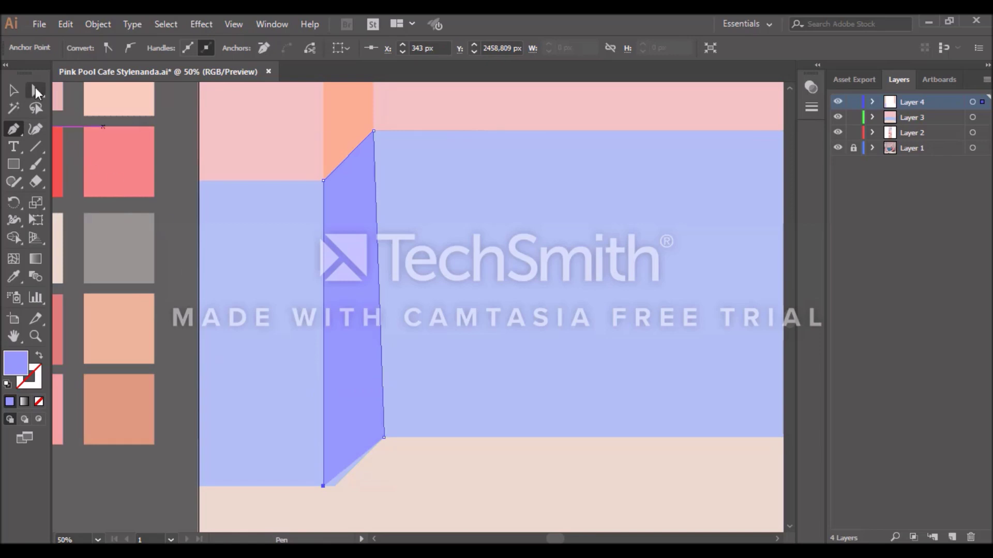
# - Move the floor's corner anchors to meet the side face's corners
pyautogui.click(329, 487)
pyautogui.click(324, 489)
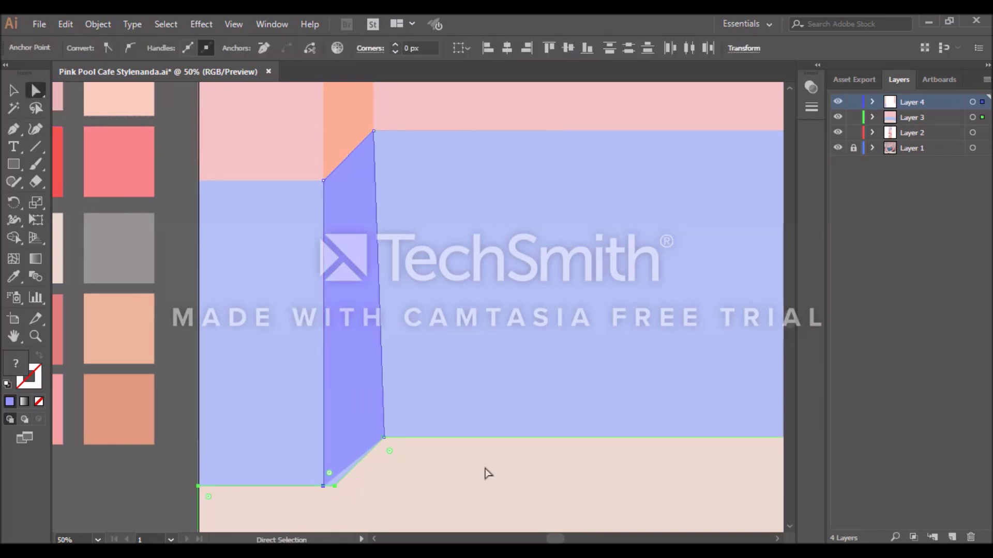
pyautogui.moveTo(335, 486); pyautogui.dragTo(323, 486)
pyautogui.moveTo(383, 438); pyautogui.dragTo(374, 448)
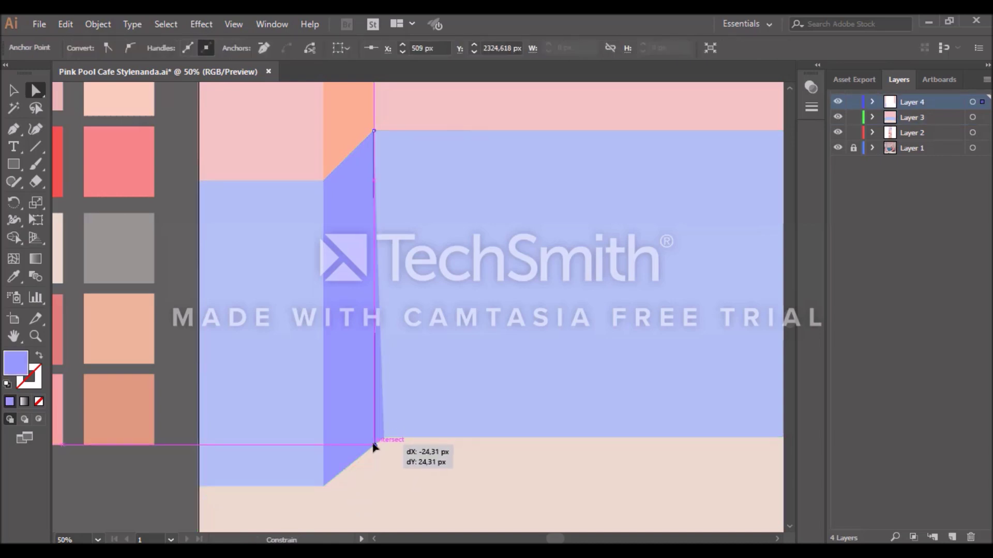
pyautogui.click(388, 440)
pyautogui.moveTo(388, 440); pyautogui.dragTo(374, 448)
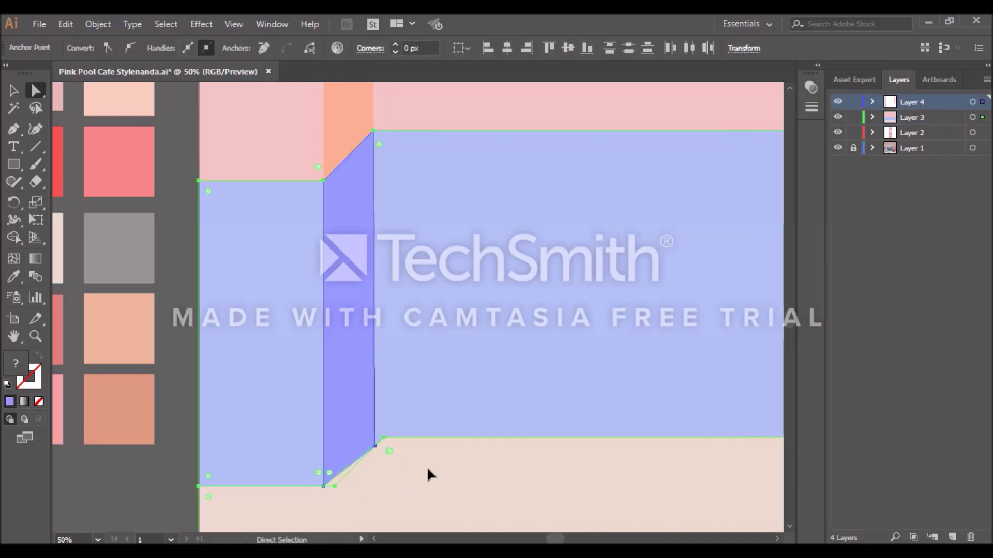
pyautogui.click(427, 471)
pyautogui.click(381, 443)
pyautogui.moveTo(381, 444); pyautogui.dragTo(375, 446)
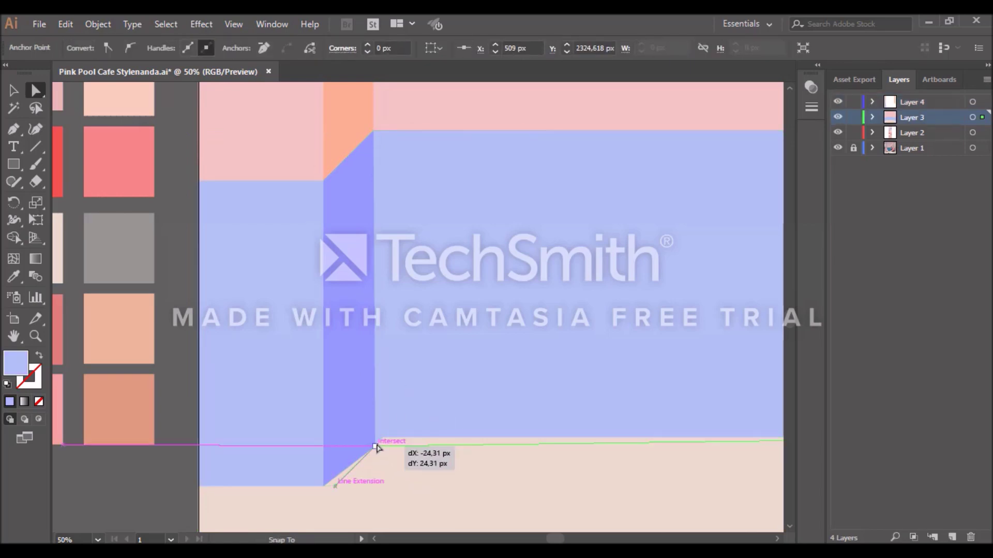
# - Settle the side face's lower-right corner on the floor line intersection
pyautogui.click(192, 423)
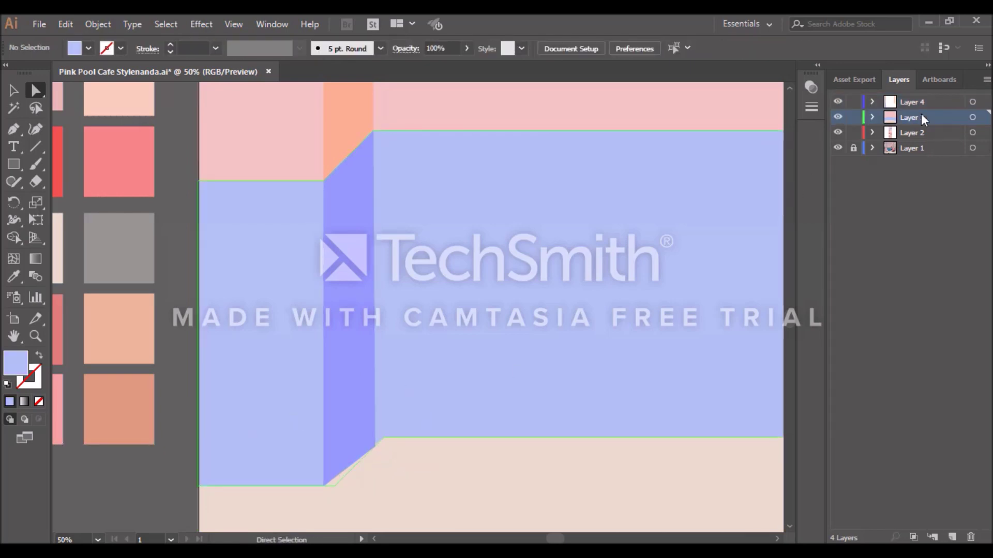
pyautogui.click(381, 449)
pyautogui.moveTo(381, 449); pyautogui.dragTo(376, 448)
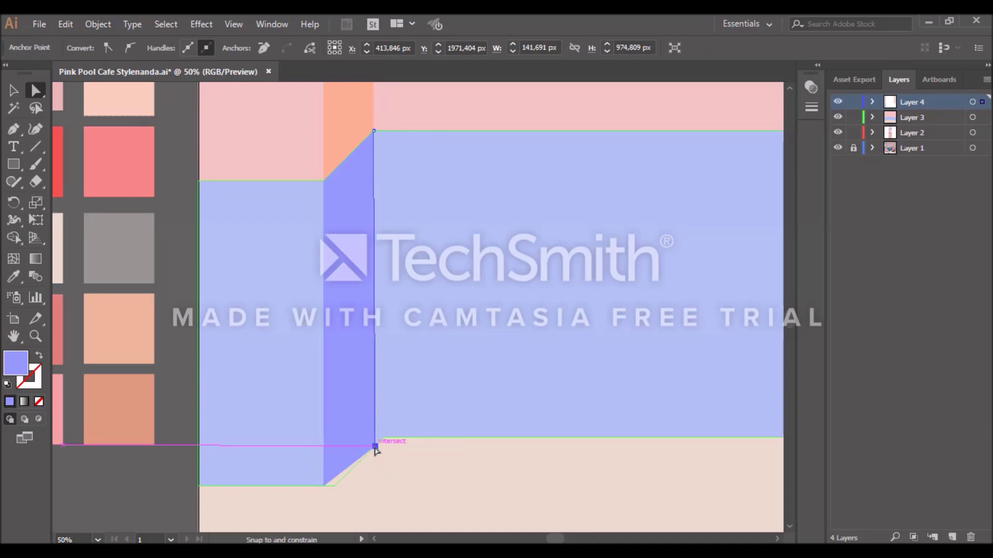
pyautogui.moveTo(375, 446); pyautogui.dragTo(375, 446)
pyautogui.click(393, 445)
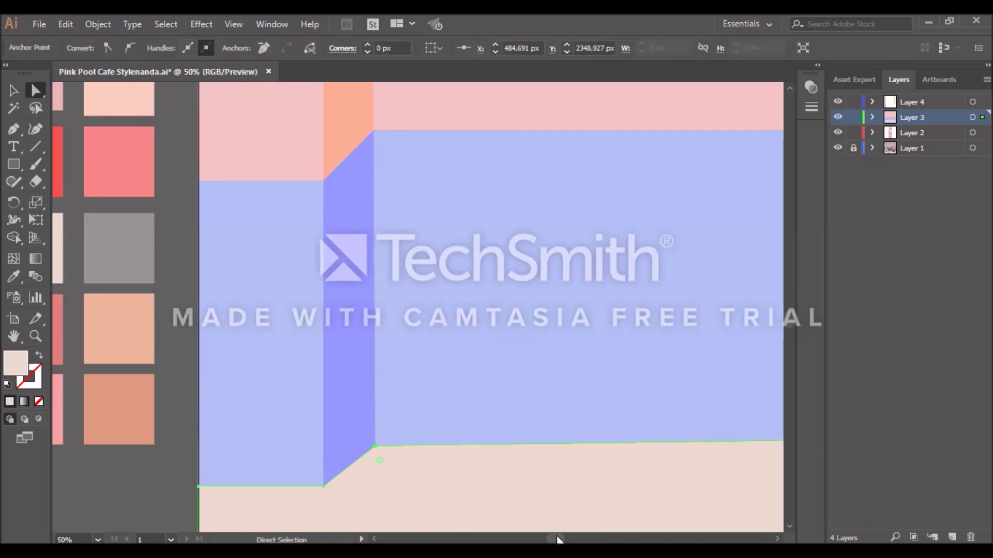
pyautogui.moveTo(558, 539); pyautogui.dragTo(596, 539)
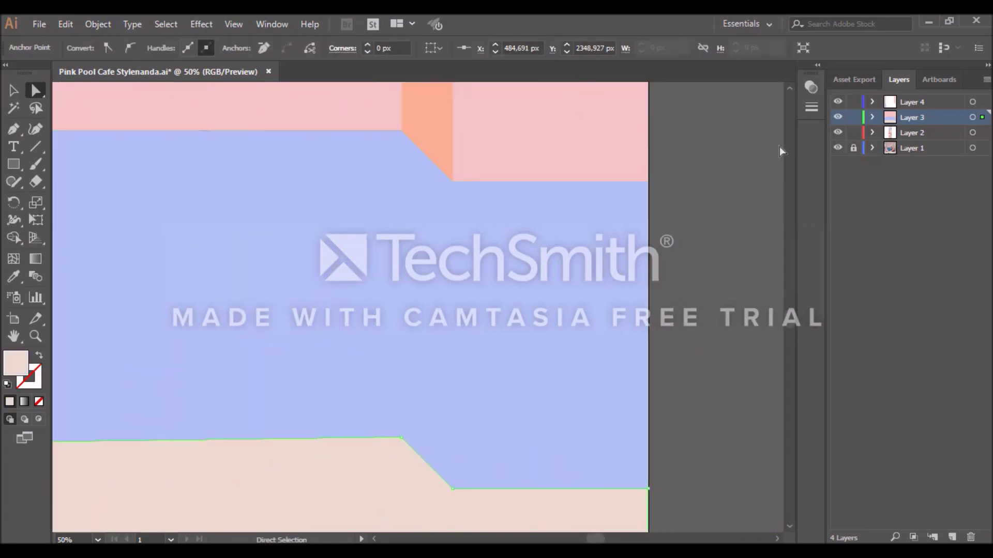
pyautogui.click(779, 147)
pyautogui.hotkey('ctrl', '-')
pyautogui.hotkey('ctrl', '-')
pyautogui.hotkey('ctrl', '-')
# - Pick the darker blue on Layer 4 and outline the right pillar's angled base
pyautogui.click(13, 90)
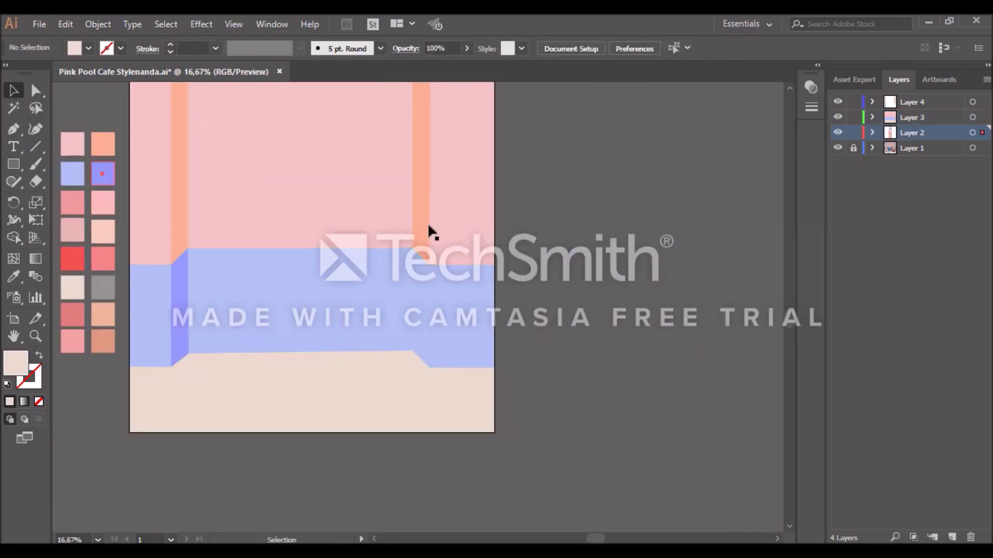
pyautogui.click(465, 289)
pyautogui.click(553, 235)
pyautogui.hotkey('ctrl', '+')
pyautogui.hotkey('ctrl', '+')
pyautogui.press('p')
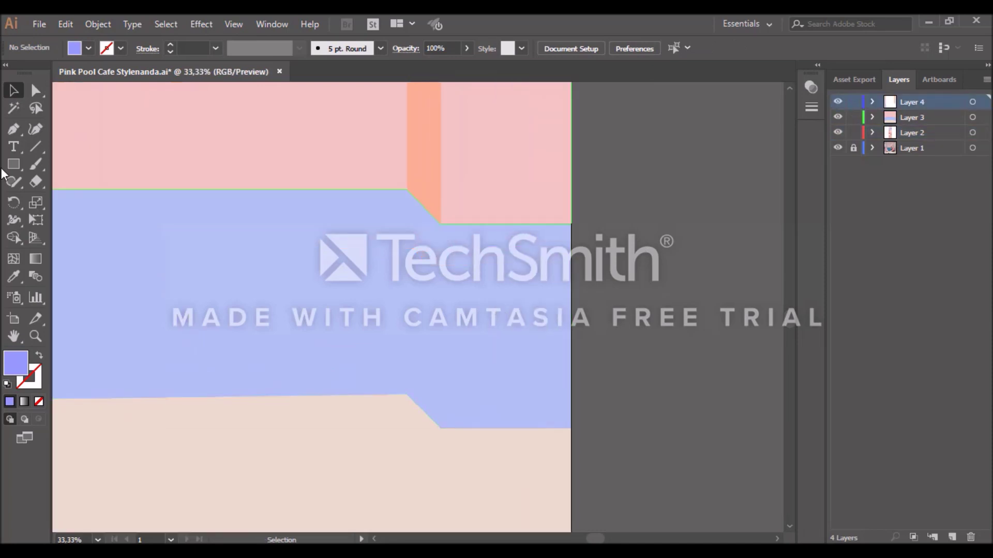
pyautogui.click(406, 190)
pyautogui.click(440, 224)
pyautogui.hscroll(-3, 527, 517)
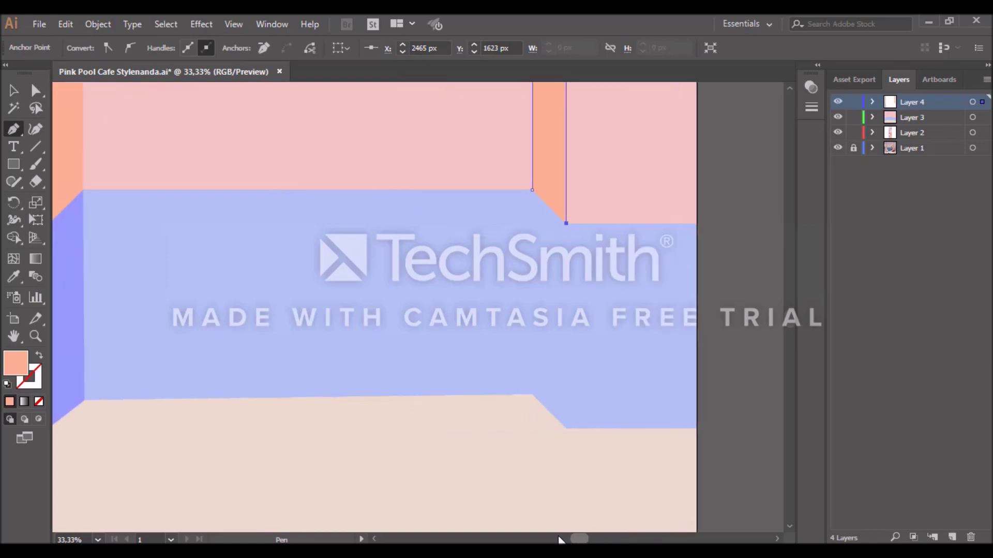
pyautogui.hscroll(-3, 527, 517)
# - Draw the four-corner right side face under the pillar in the left face's darker blue
pyautogui.press('v')
pyautogui.click(336, 310)
pyautogui.hscroll(4, 336, 310)
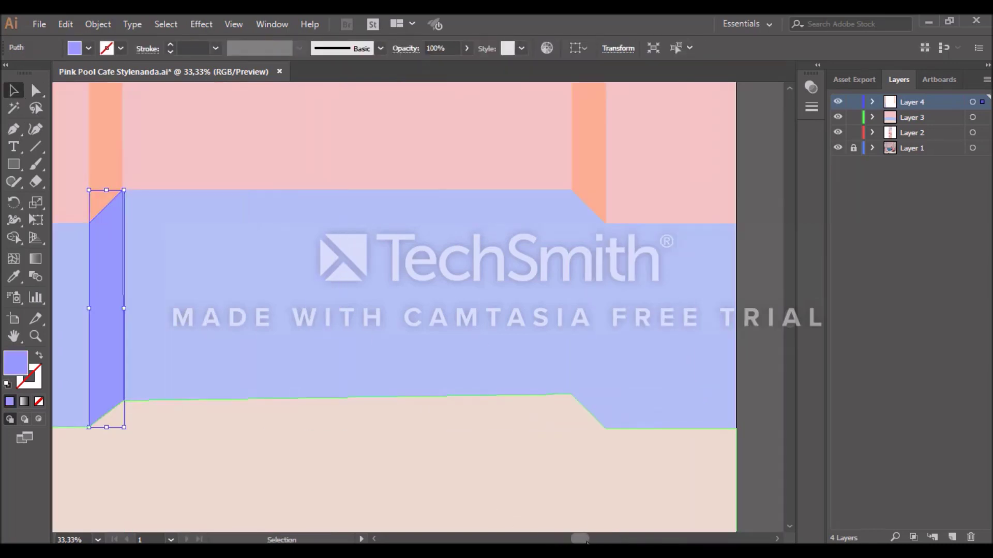
pyautogui.click(496, 264)
pyautogui.press('p')
pyautogui.click(605, 223)
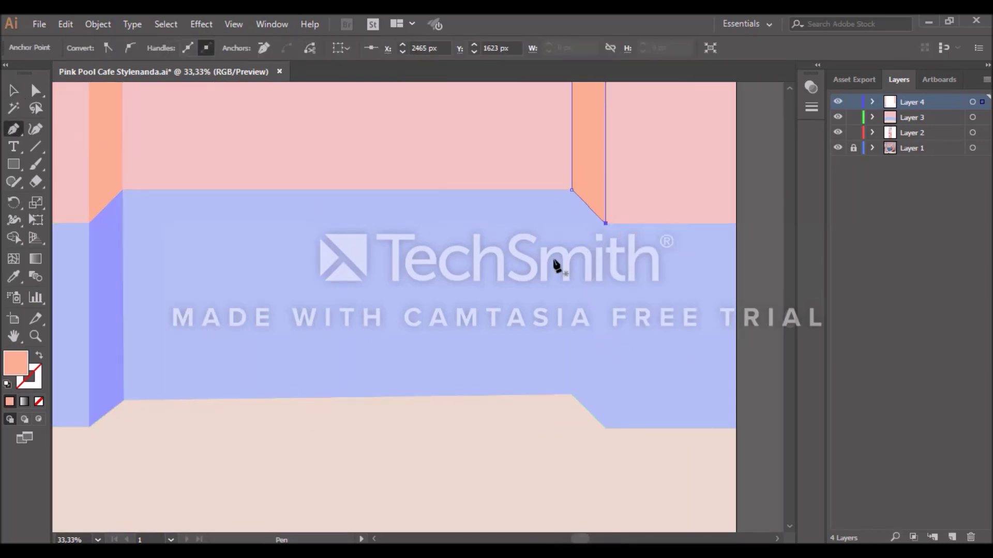
pyautogui.keyDown('ctrl'); pyautogui.click(106, 243); pyautogui.keyUp('ctrl')
pyautogui.click(605, 224)
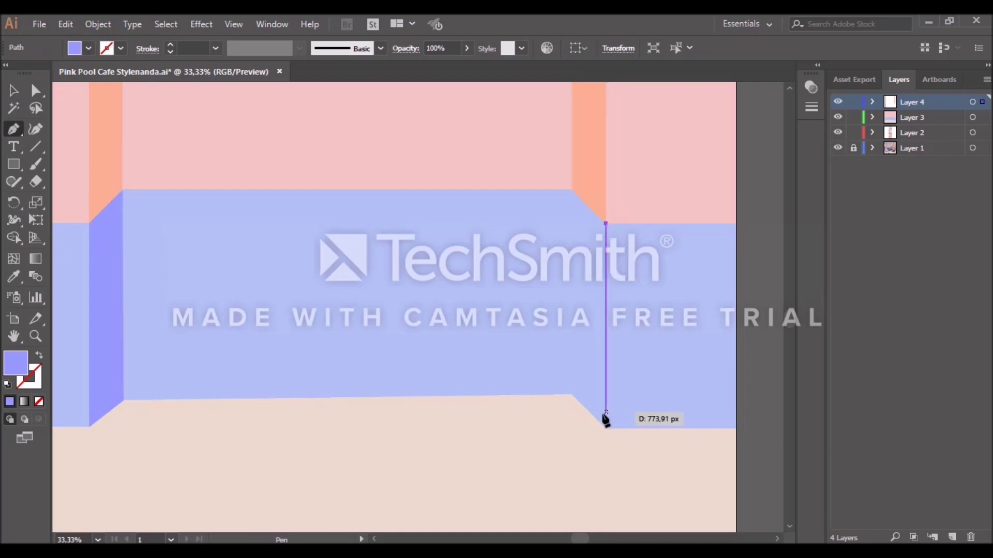
pyautogui.click(606, 428)
pyautogui.click(571, 395)
pyautogui.click(571, 190)
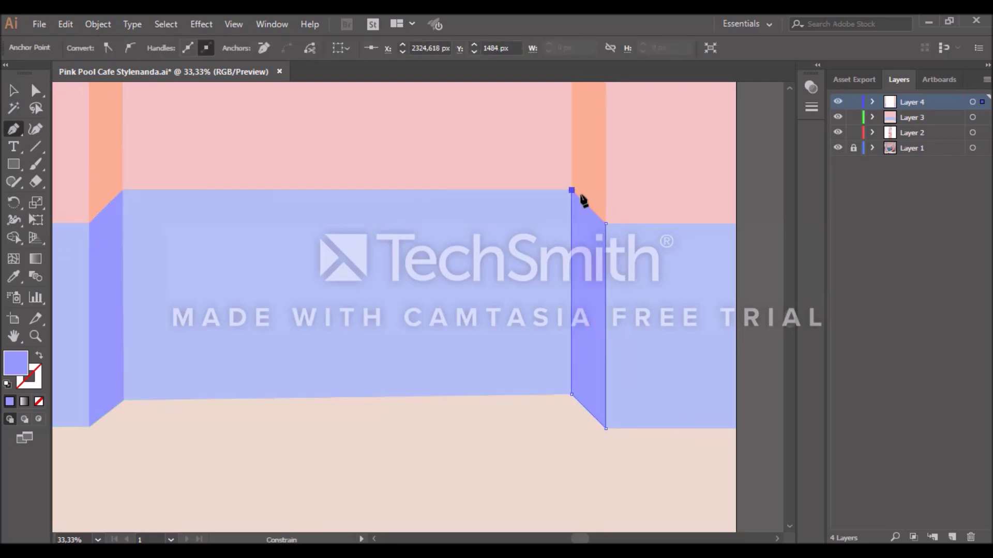
# - Drag the floor edge anchor so it lines up with the new right side face
pyautogui.press('v')
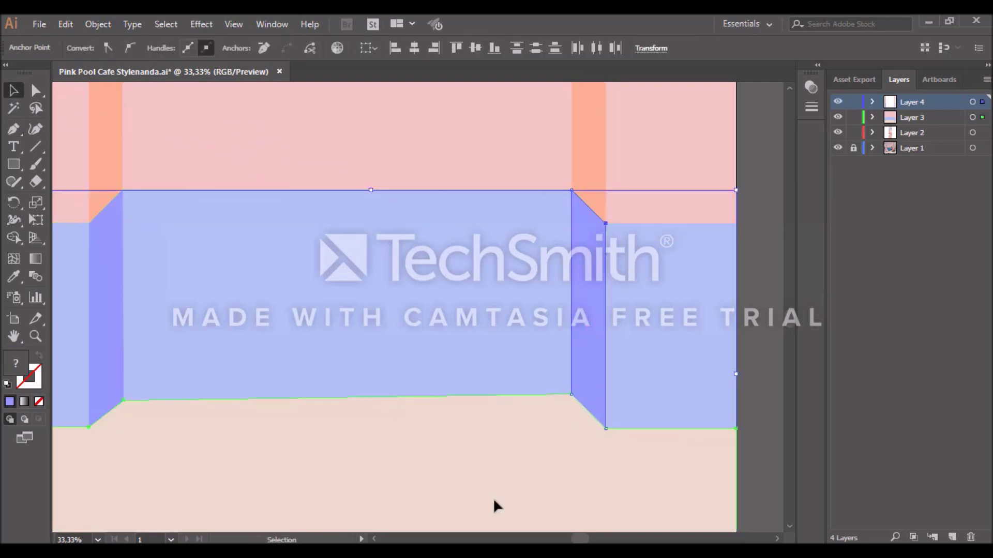
pyautogui.click(755, 273)
pyautogui.hotkey('ctrl', '=')
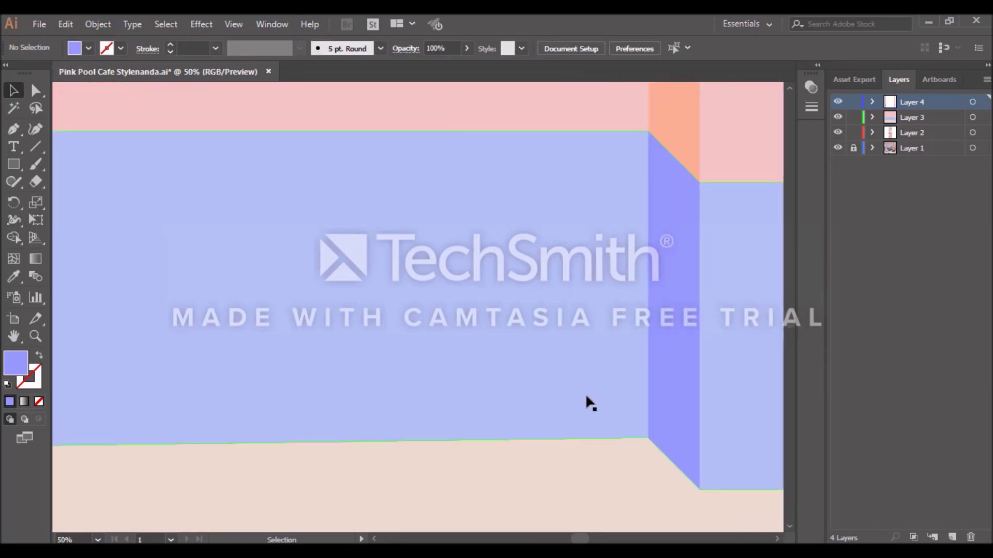
pyautogui.click(653, 443)
pyautogui.hotkey('ctrl', '-')
pyautogui.hotkey('ctrl', '-')
pyautogui.click(657, 447)
pyautogui.moveTo(567, 370); pyautogui.dragTo(573, 377)
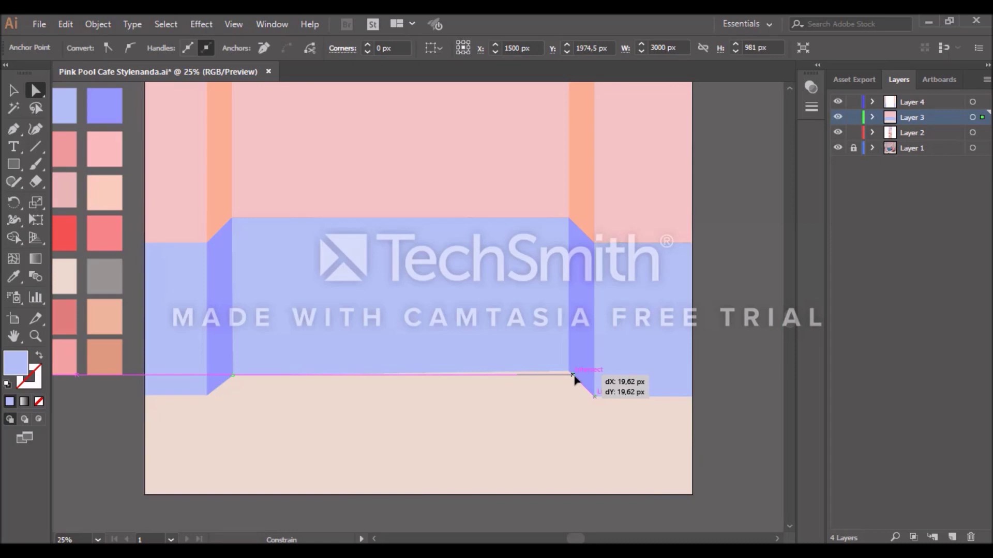
pyautogui.click(575, 331)
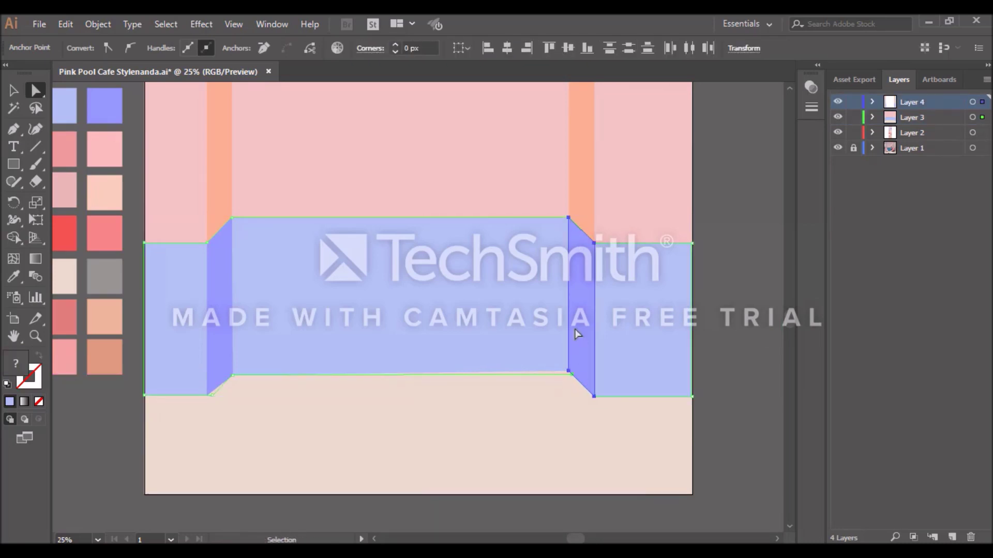
# - Move the floor path's corner anchor to meet the right side face
pyautogui.hotkey('ctrl', '1')
pyautogui.scroll(-5, 790, 321)
pyautogui.click(334, 232)
pyautogui.click(380, 278)
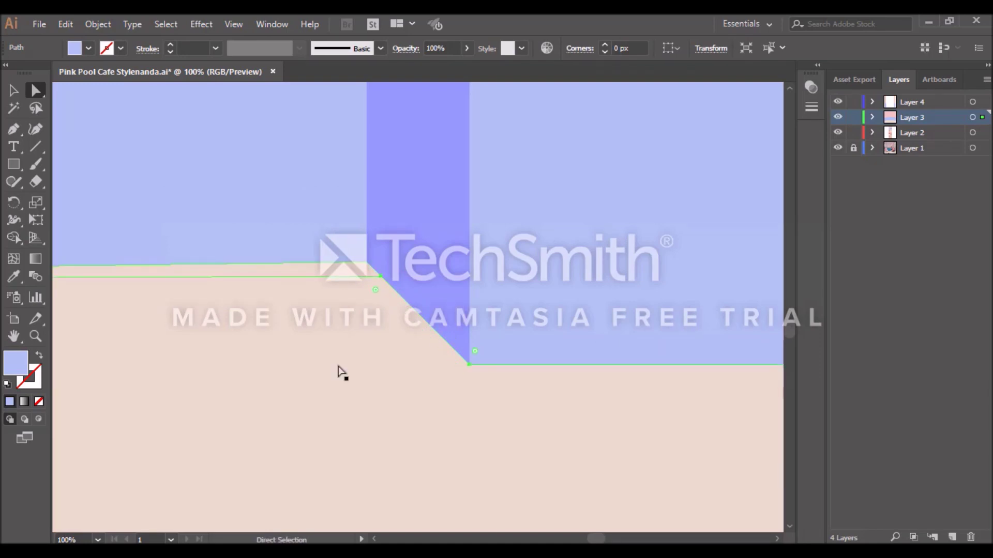
pyautogui.moveTo(366, 266); pyautogui.dragTo(370, 276)
pyautogui.click(373, 347)
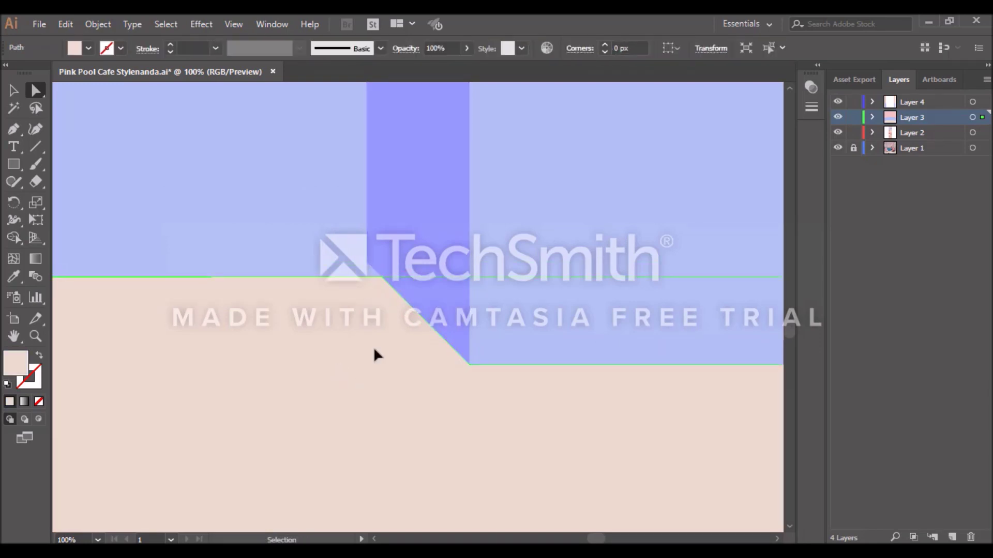
pyautogui.hotkey('ctrl', '0')
pyautogui.click(688, 428)
# - Drag the right blue column's bottom and top anchors onto the floor and wall edges
pyautogui.hotkey('ctrl', '=')
pyautogui.hotkey('ctrl', '=')
pyautogui.hotkey('ctrl', '=')
pyautogui.moveTo(576, 539); pyautogui.dragTo(589, 541)
pyautogui.moveTo(793, 315); pyautogui.dragTo(793, 337)
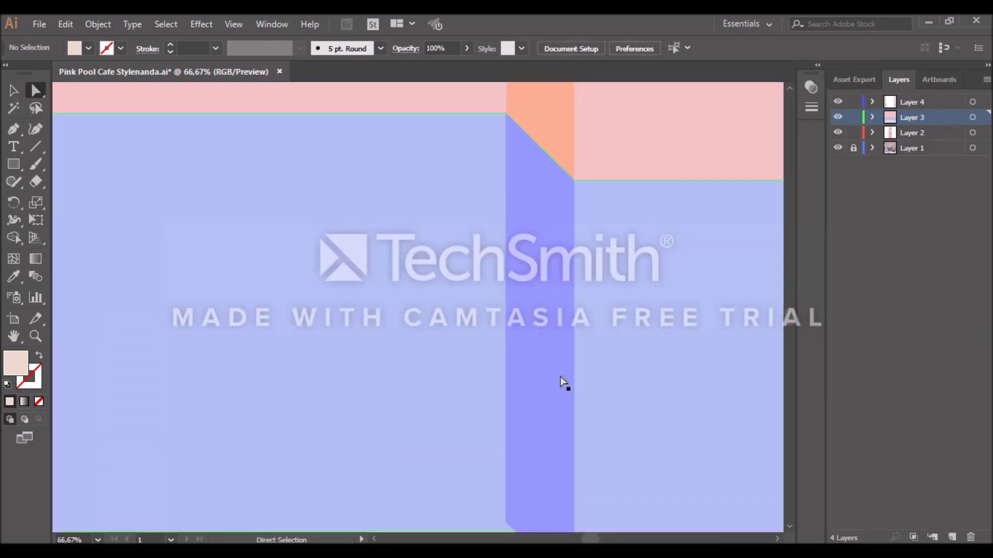
pyautogui.click(560, 377)
pyautogui.scroll(-2, 715, 219)
pyautogui.moveTo(505, 464); pyautogui.dragTo(515, 475)
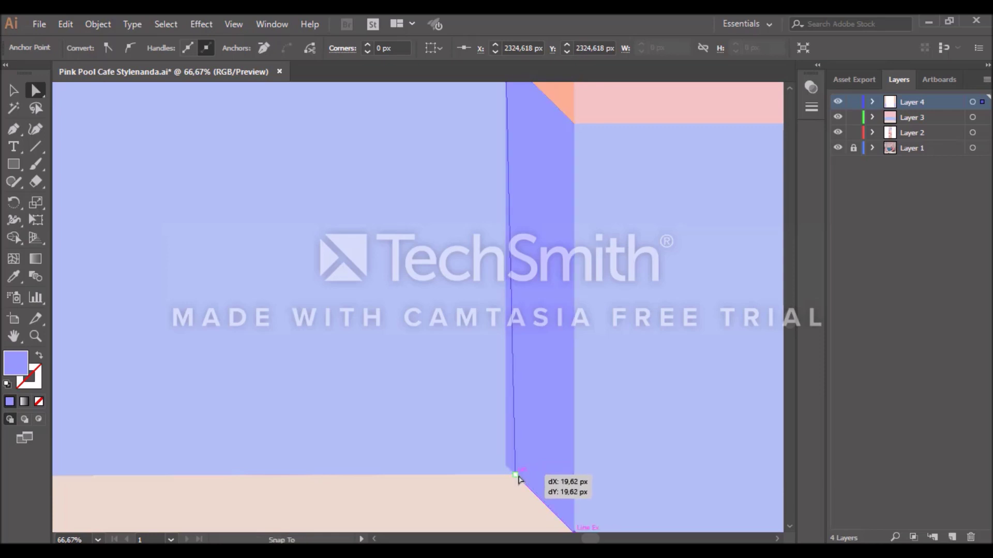
pyautogui.scroll(3, 786, 320)
pyautogui.scroll(2, 507, 188)
pyautogui.moveTo(507, 188); pyautogui.dragTo(505, 184)
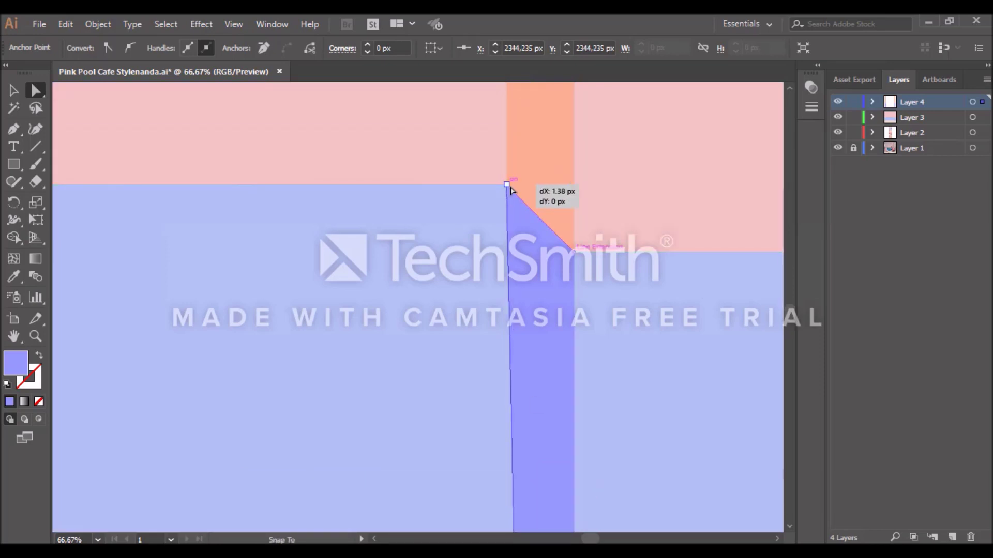
pyautogui.scroll(-10, 781, 317)
# - Fit the artboard in view and move the reference photo layer above all others
pyautogui.click(543, 288)
pyautogui.hotkey('ctrl', '0')
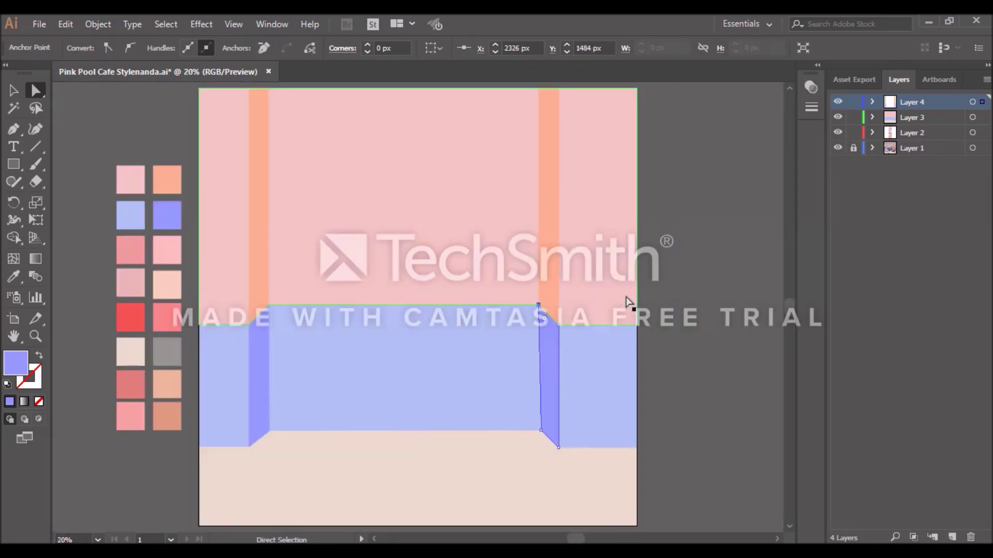
pyautogui.click(663, 306)
pyautogui.press('v')
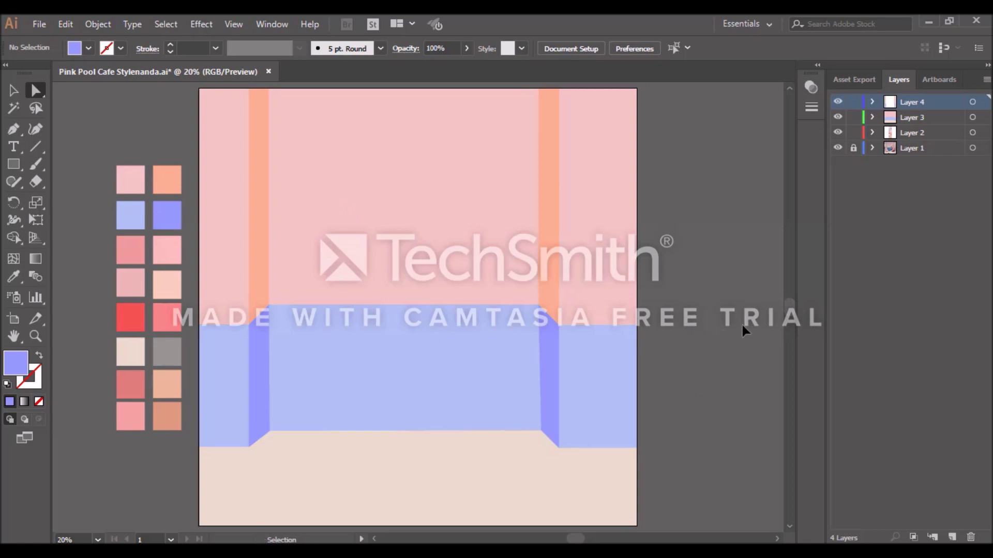
pyautogui.moveTo(930, 81); pyautogui.dragTo(913, 96)
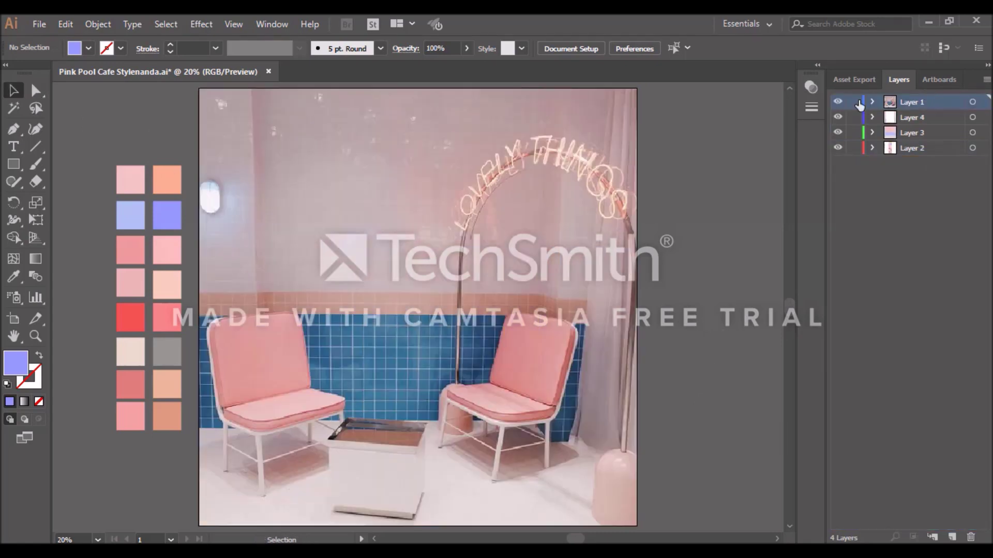
# - Add a new top layer and pick the bottom-right peach swatch for drawing
pyautogui.click(951, 536)
pyautogui.hotkey('ctrl', '+')
pyautogui.hotkey('ctrl', '+')
pyautogui.scroll(-2, 792, 320)
pyautogui.scroll(-2, 792, 320)
pyautogui.hscroll(-5, 256, 328)
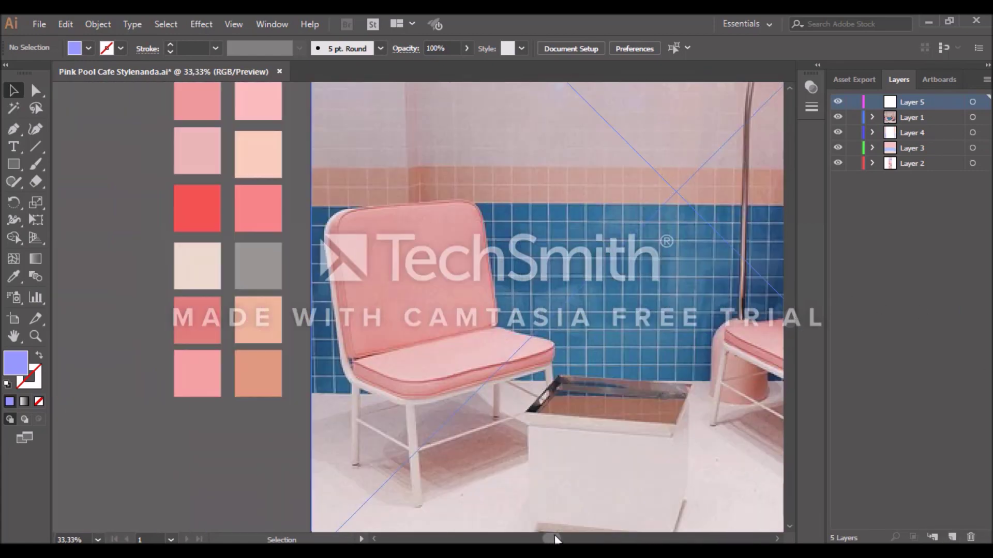
pyautogui.click(209, 98)
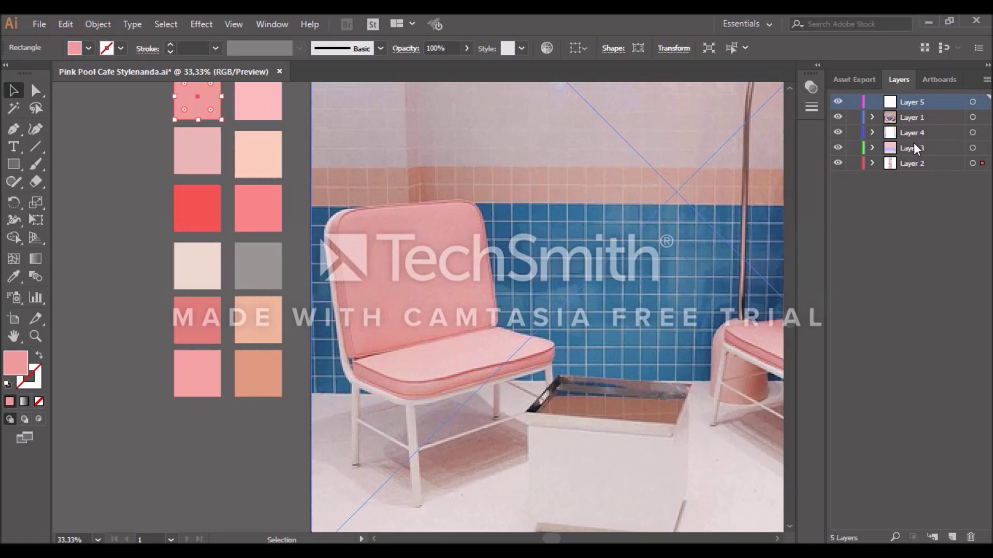
pyautogui.click(265, 357)
pyautogui.click(12, 131)
pyautogui.click(950, 104)
pyautogui.hotkey('ctrl', '=')
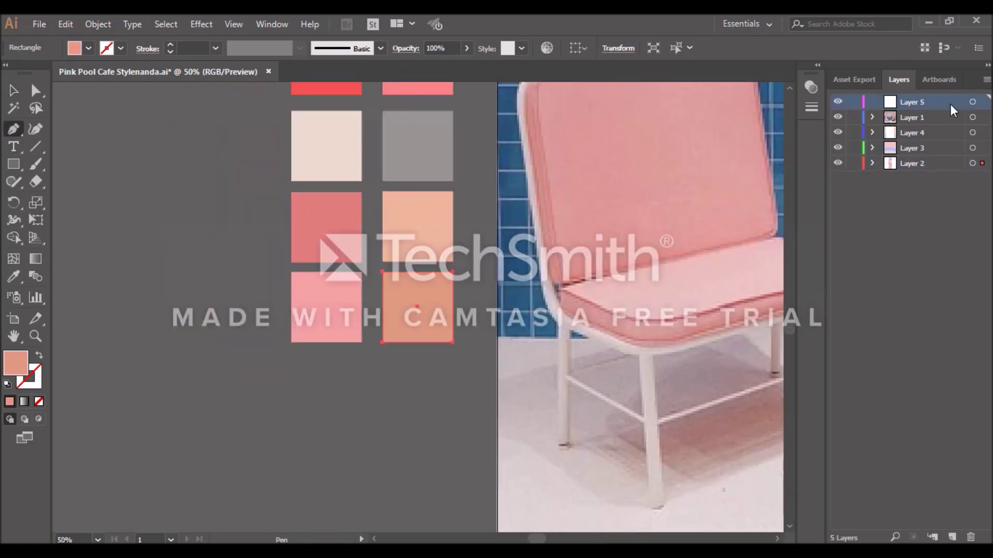
pyautogui.scroll(5, 780, 333)
pyautogui.hscroll(5, 779, 333)
# - Trace a rough rounded peach backrest outline over the left chair
pyautogui.click(418, 214)
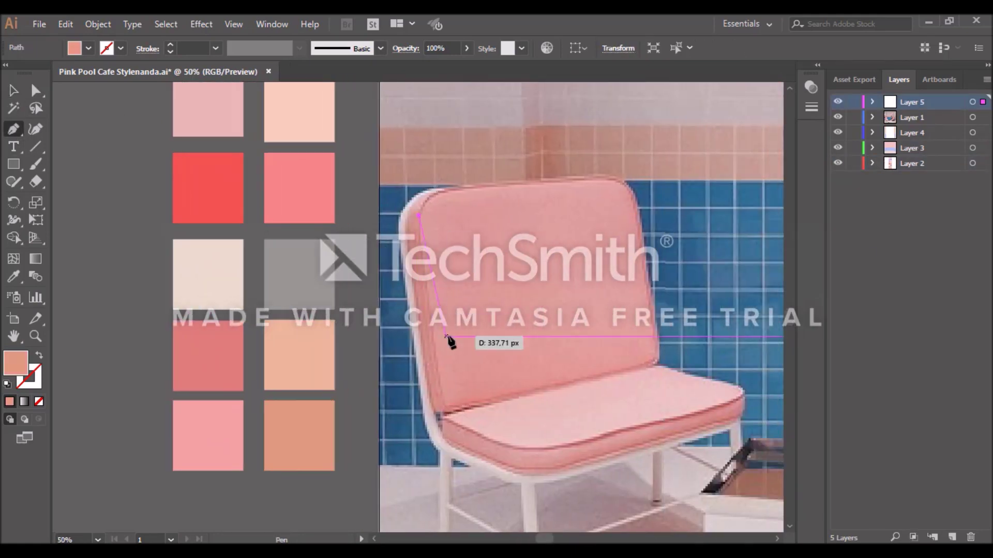
pyautogui.click(442, 398)
pyautogui.click(653, 364)
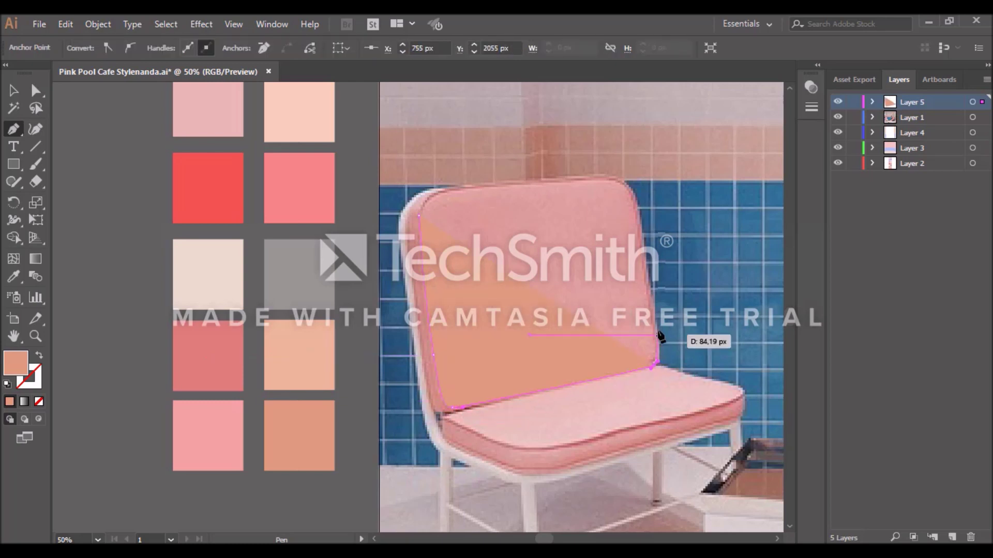
pyautogui.click(654, 328)
pyautogui.click(633, 187)
pyautogui.click(618, 173)
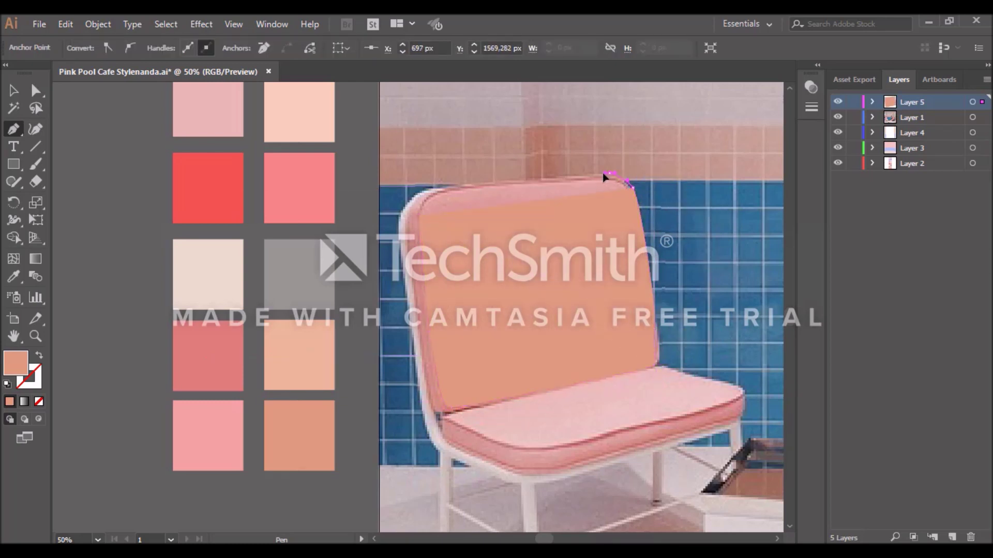
pyautogui.click(455, 187)
pyautogui.click(423, 201)
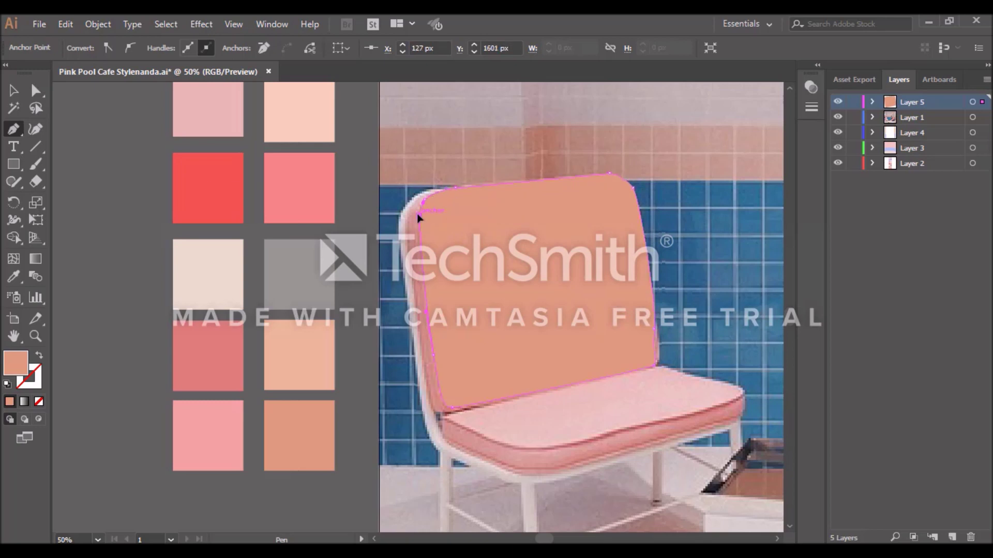
# - Hide the reference photo, delete the rough backrest shape, then show the photo again
pyautogui.click(838, 117)
pyautogui.press('v')
pyautogui.hotkey('ctrl', 'shift', 'a')
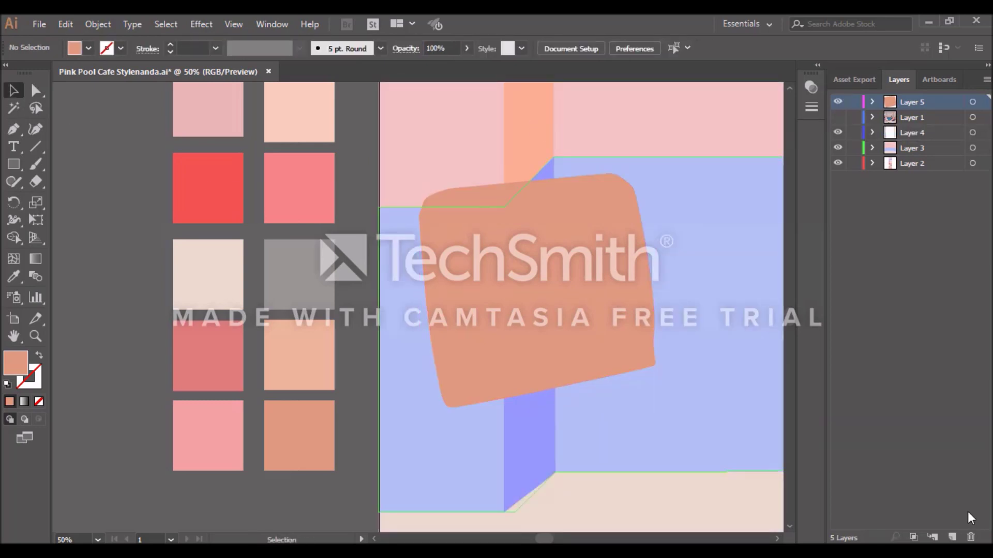
pyautogui.hotkey('ctrl', '+')
pyautogui.click(770, 269)
pyautogui.hotkey('ctrl', '-')
pyautogui.hotkey('ctrl', '-')
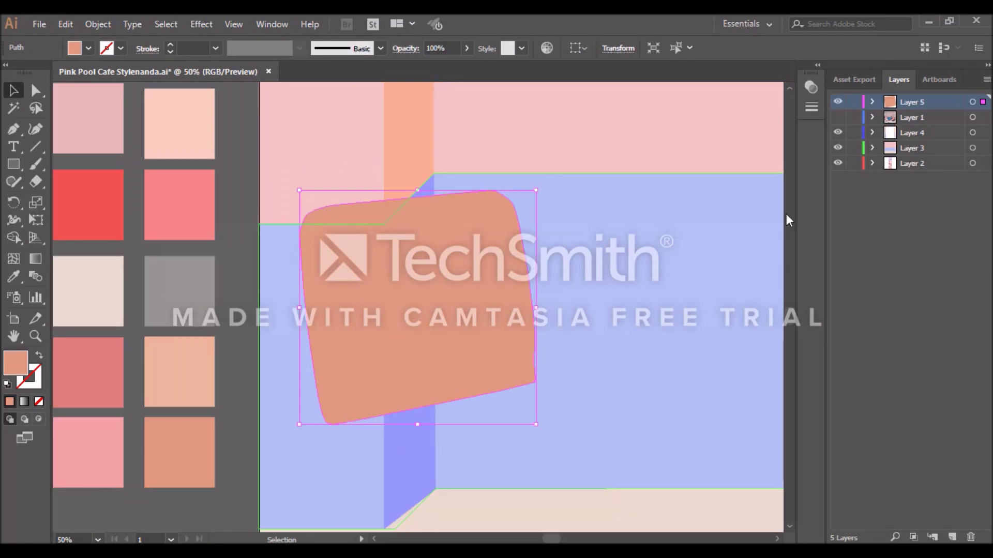
pyautogui.press('Delete')
pyautogui.click(837, 117)
# - Retrace the left chair's backrest with a curved top edge and close the path
pyautogui.hotkey('ctrl', '+')
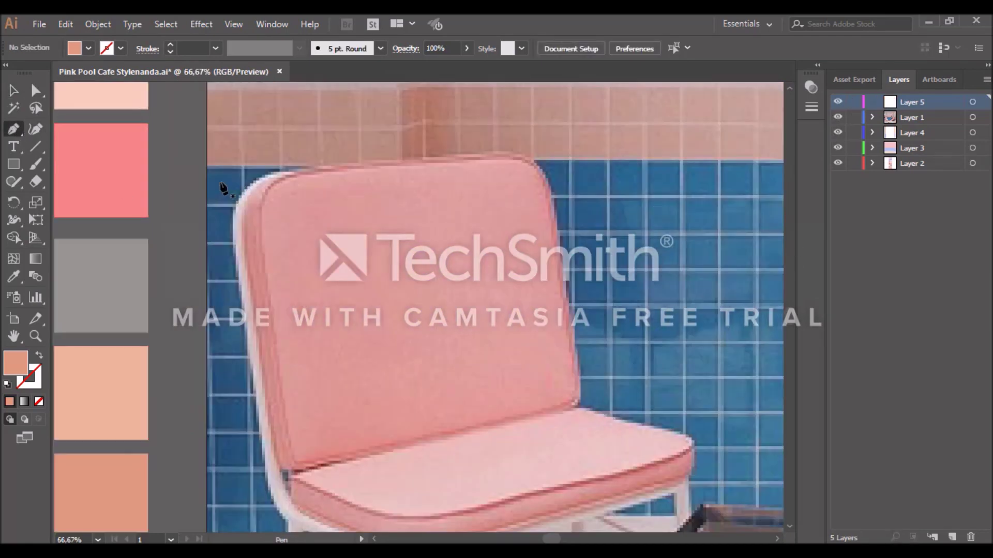
pyautogui.click(260, 204)
pyautogui.moveTo(311, 178); pyautogui.dragTo(313, 178)
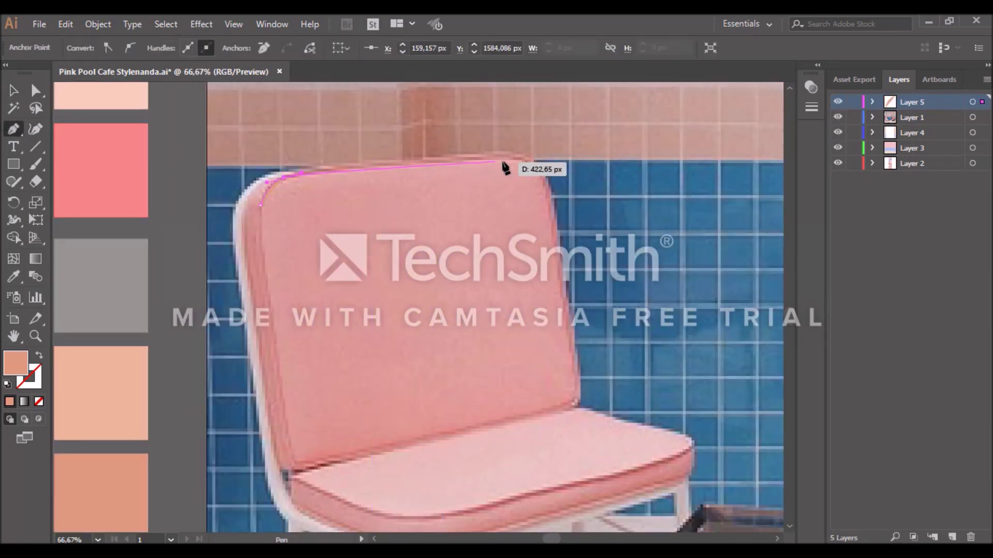
pyautogui.click(521, 155)
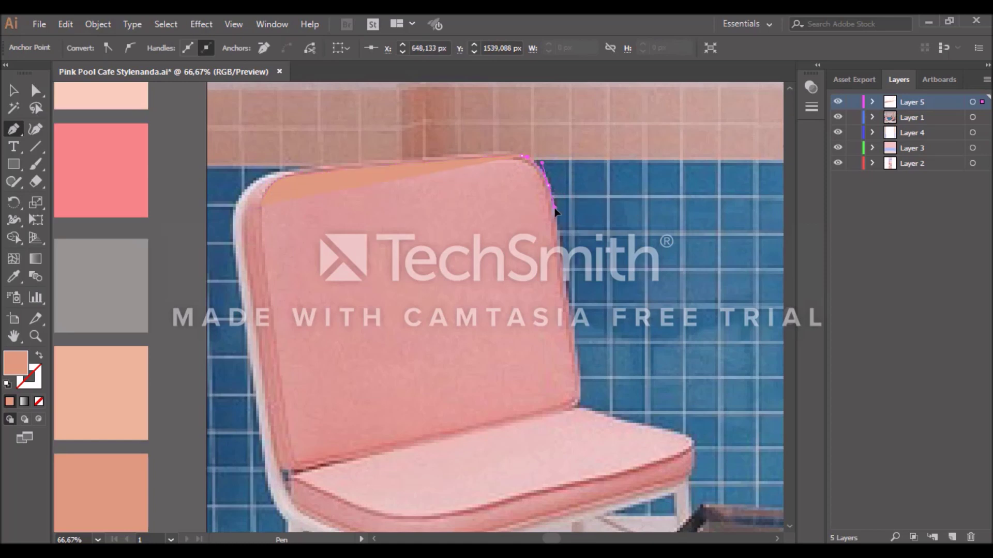
pyautogui.click(578, 392)
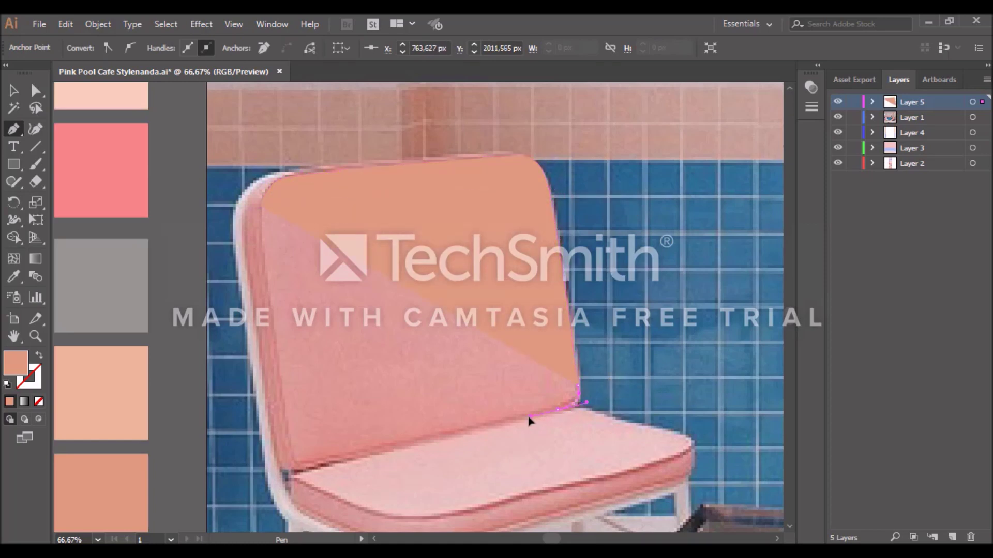
pyautogui.click(297, 469)
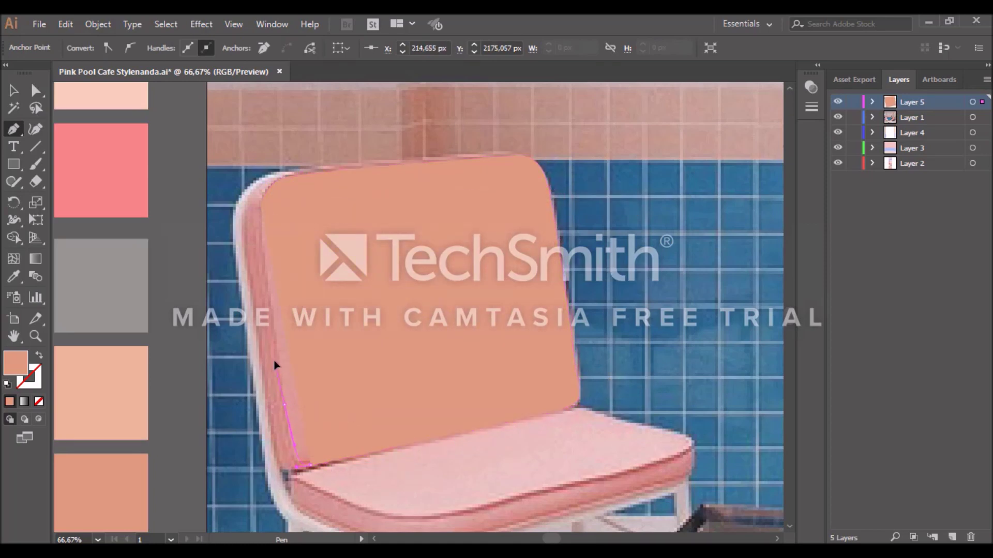
pyautogui.click(260, 207)
# - Pick the light-peach swatch and start the seat outline at its back corners
pyautogui.hotkey('ctrl', 'shift', 'a')
pyautogui.click(13, 91)
pyautogui.hotkey('ctrl', '-')
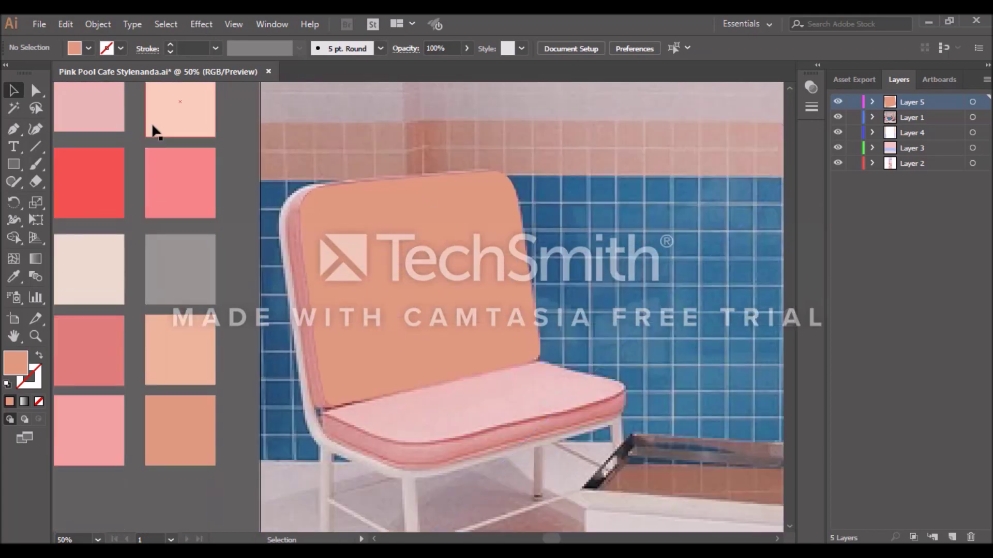
pyautogui.click(151, 128)
pyautogui.hotkey('ctrl', 'z')
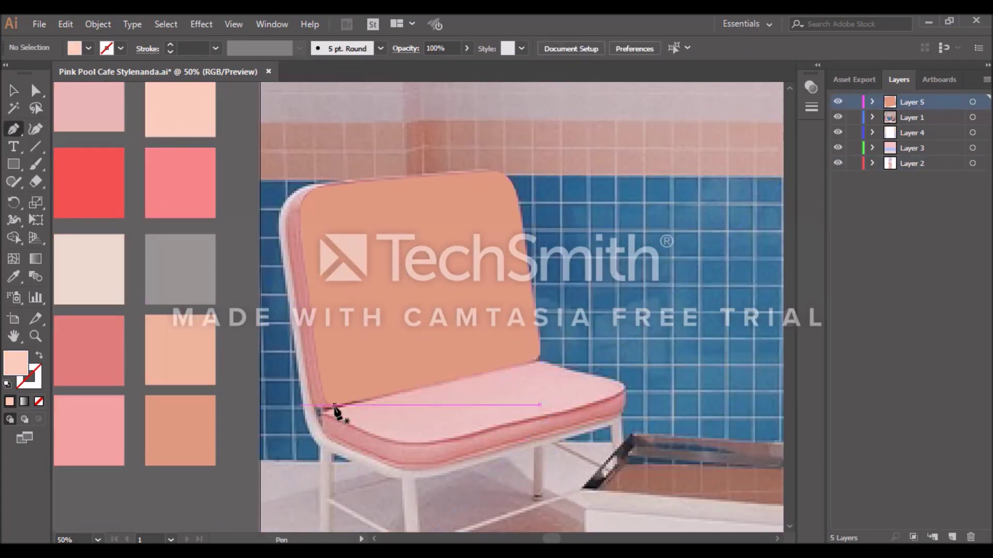
pyautogui.click(334, 405)
pyautogui.click(539, 359)
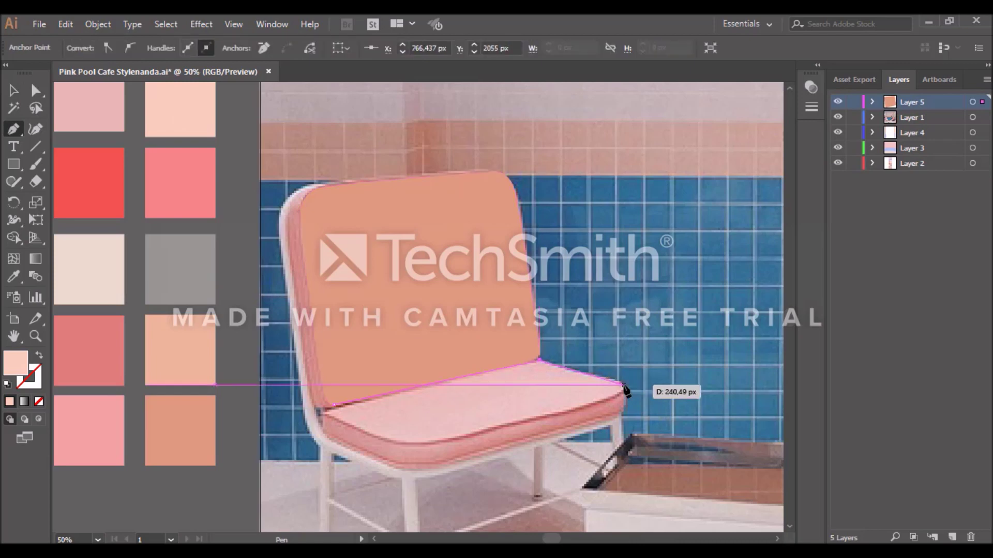
# - Trace the seat's front edge and front-left curve, close it, and reshape the curve
pyautogui.scroll(2, 626, 390)
pyautogui.click(541, 386)
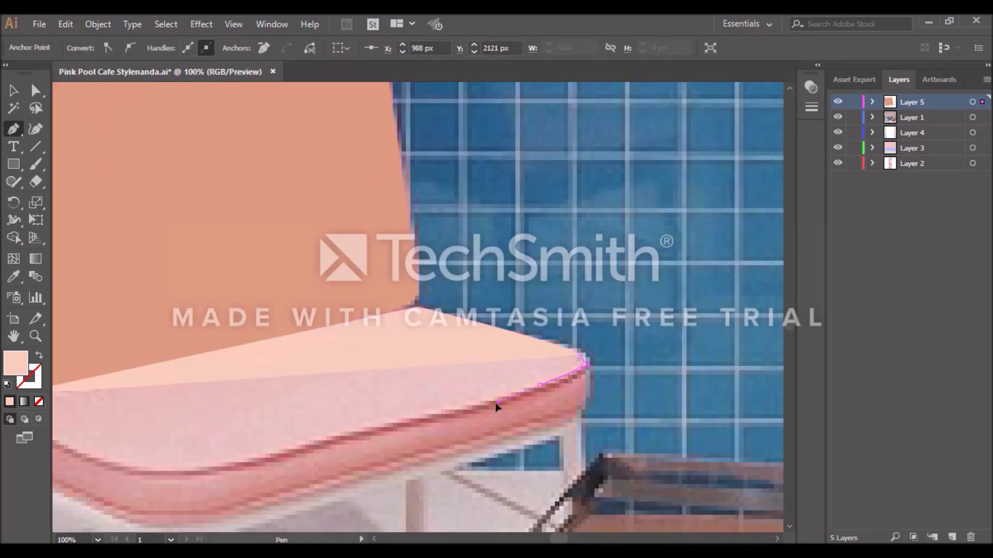
pyautogui.click(495, 404)
pyautogui.moveTo(563, 537); pyautogui.dragTo(557, 537)
pyautogui.click(350, 478)
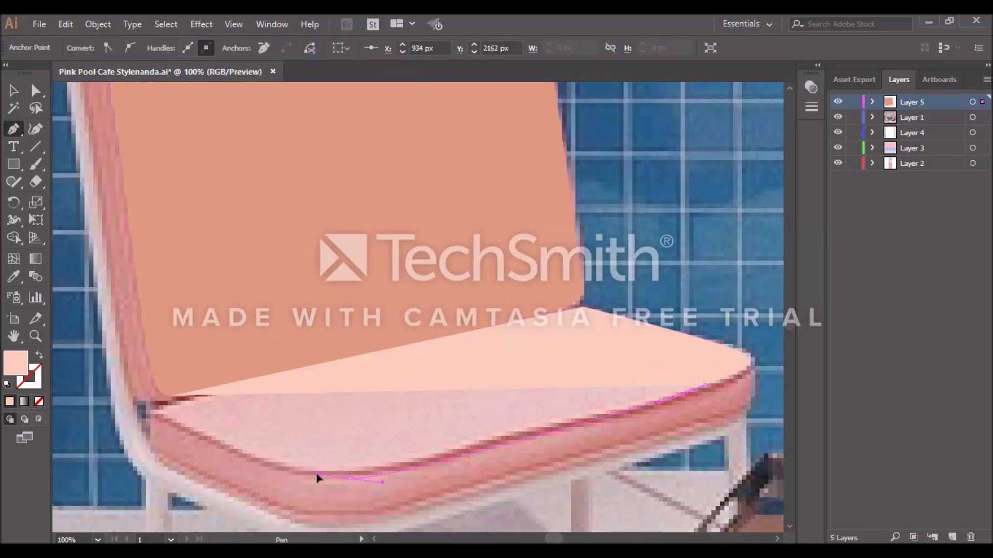
pyautogui.click(309, 473)
pyautogui.click(250, 468)
pyautogui.click(218, 449)
pyautogui.click(184, 428)
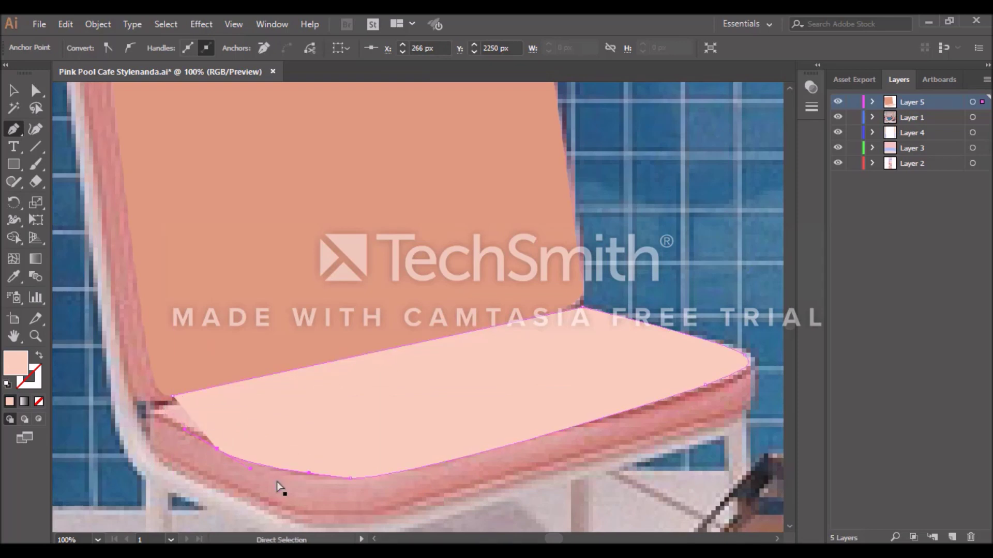
pyautogui.moveTo(266, 460)
pyautogui.mouseDown()
pyautogui.moveTo(166, 398)
pyautogui.moveTo(178, 399)
pyautogui.mouseUp()
pyautogui.press('v')
pyautogui.click(67, 149)
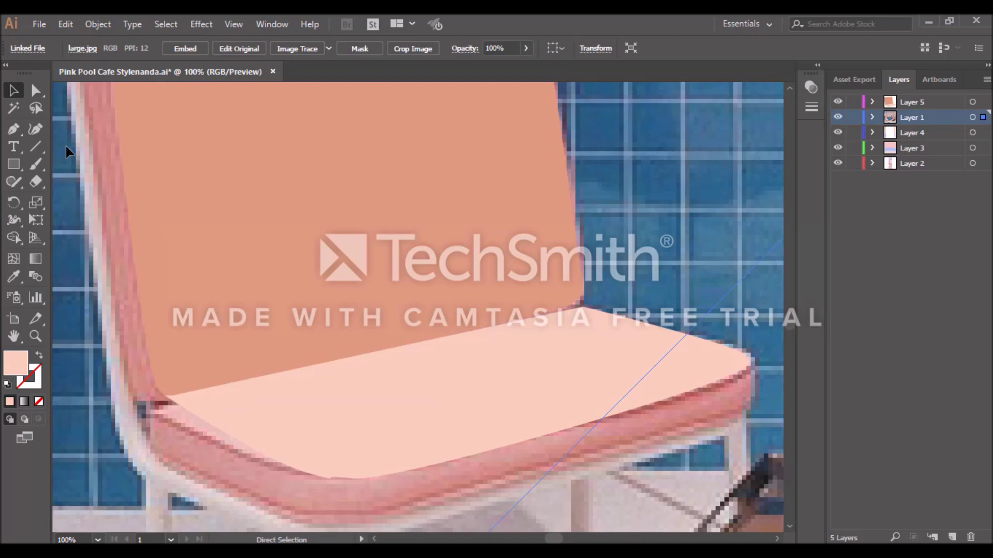
# - Recolour the seat shape with the darker pink swatch through the colour picker
pyautogui.hotkey('ctrl', '0')
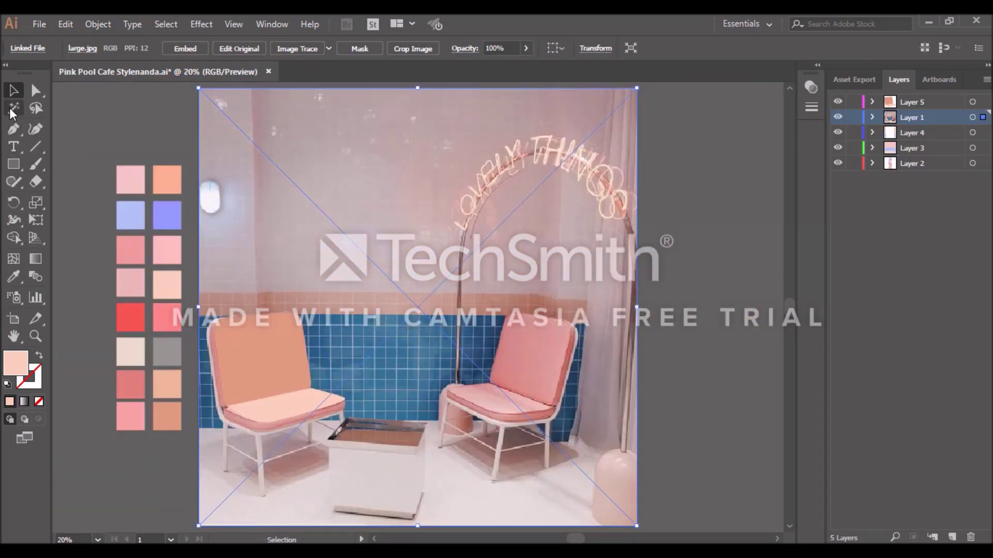
pyautogui.click(83, 310)
pyautogui.click(166, 383)
pyautogui.doubleClick(16, 363)
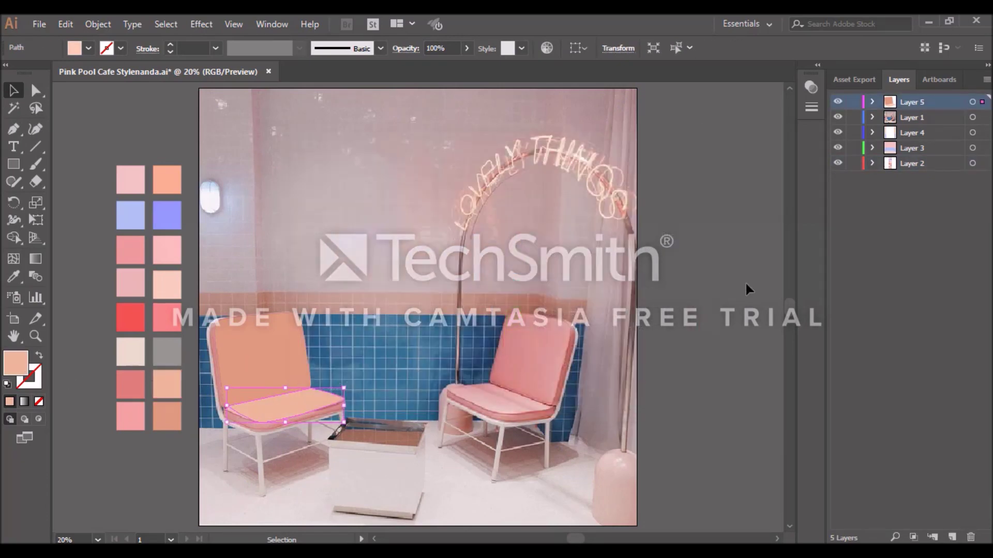
pyautogui.click(138, 387)
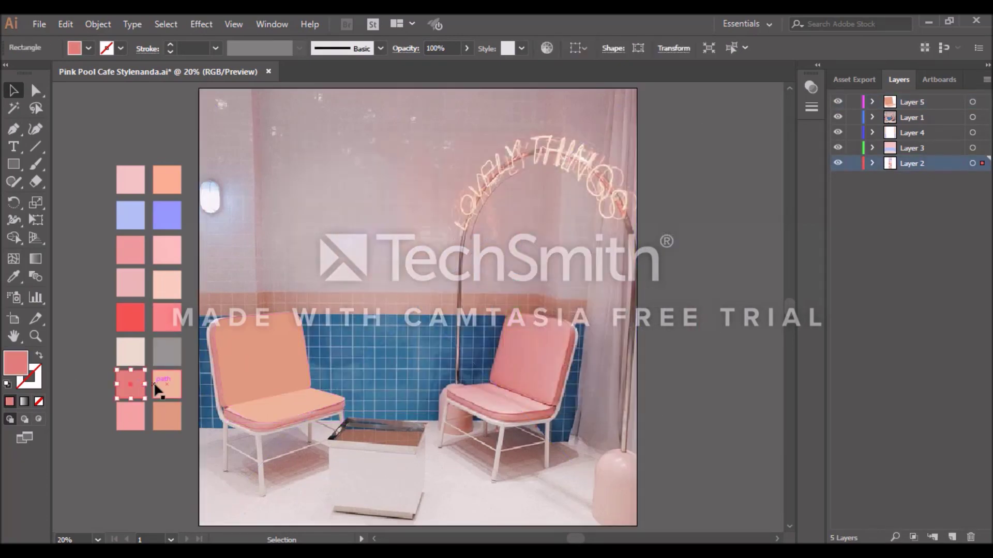
# - Zoom in on the left chair and add a new layer for drawing
pyautogui.hotkey('ctrl', '+')
pyautogui.hotkey('ctrl', '+')
pyautogui.hotkey('ctrl', '+')
pyautogui.moveTo(535, 539); pyautogui.dragTo(549, 539)
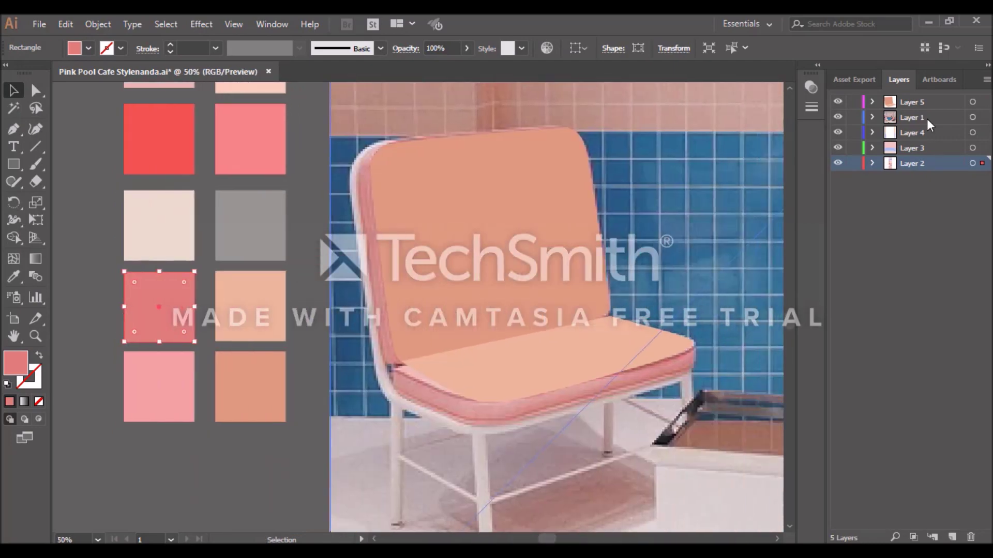
pyautogui.click(952, 537)
pyautogui.click(14, 129)
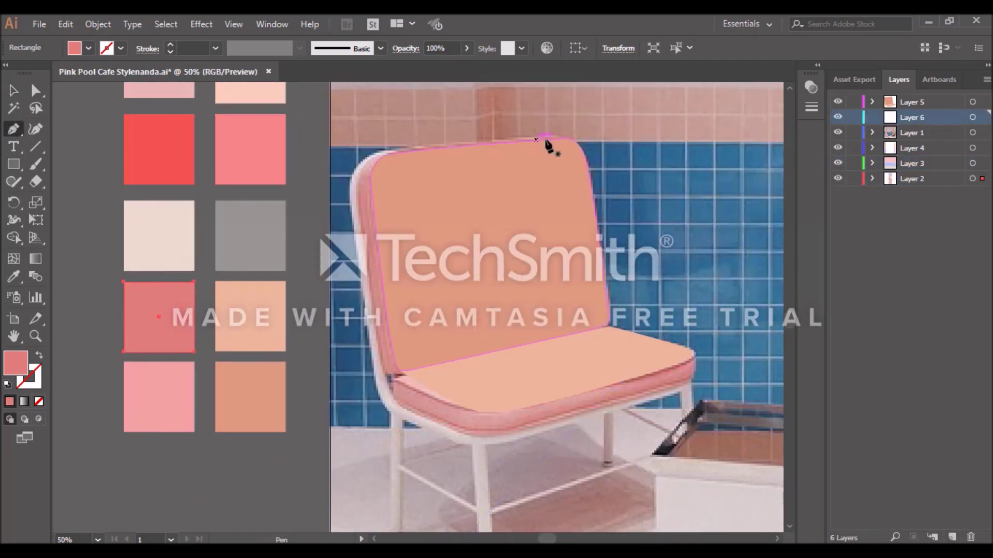
# - Trace a closed, curved rose strip along the chair back's left edge
pyautogui.click(558, 138)
pyautogui.moveTo(385, 149); pyautogui.dragTo(357, 182)
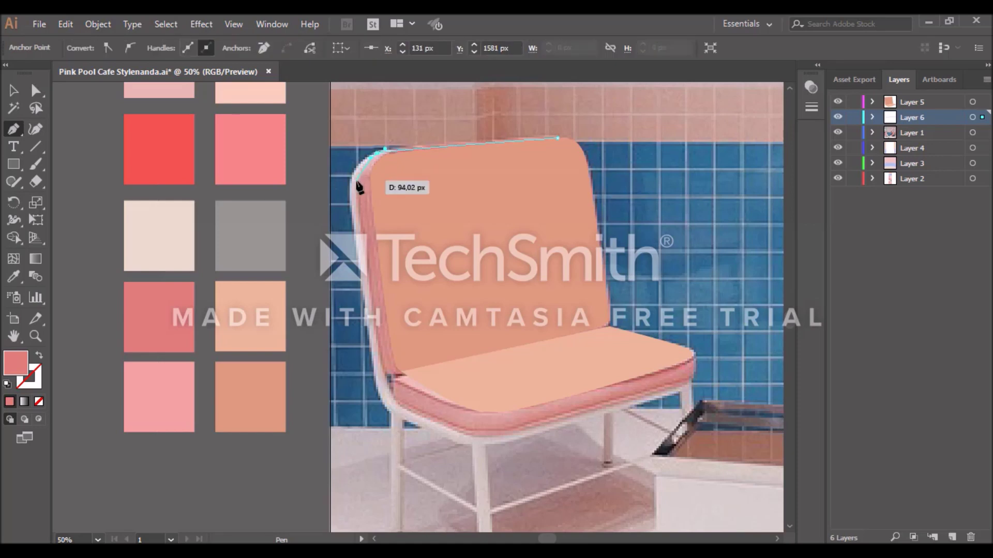
pyautogui.moveTo(384, 371); pyautogui.dragTo(579, 333)
pyautogui.click(600, 327)
pyautogui.click(557, 138)
pyautogui.press('v')
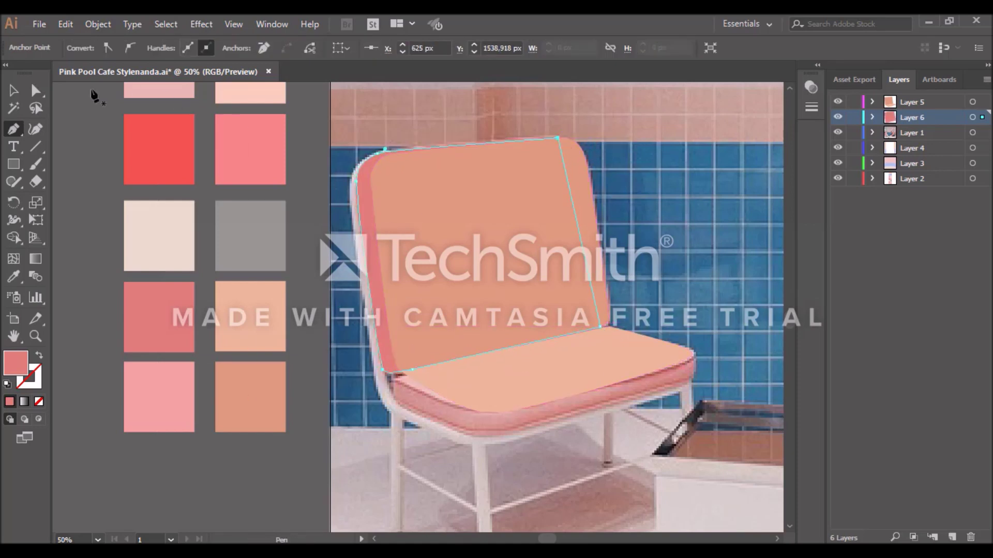
# - Pick the light pink swatch and open the fill colour settings
pyautogui.click(88, 158)
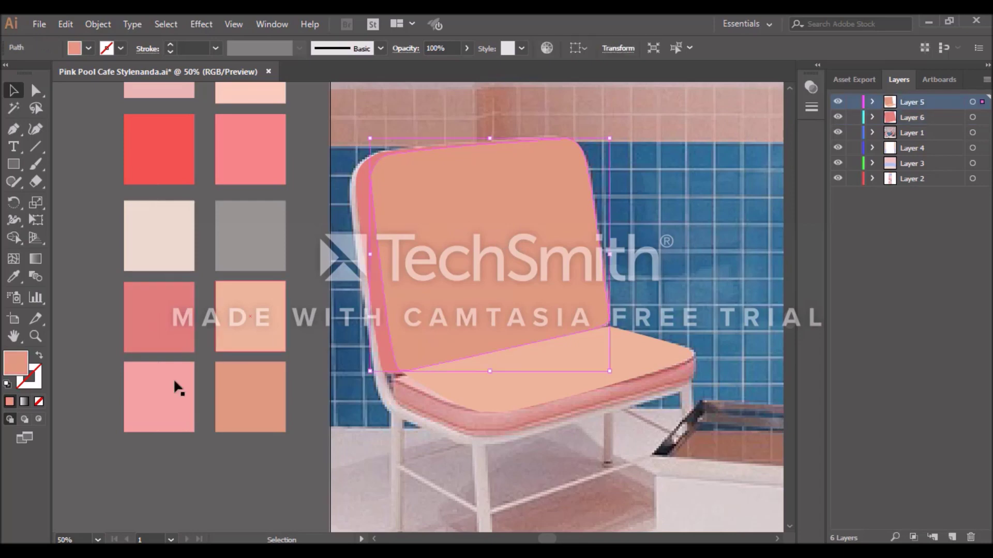
pyautogui.click(155, 372)
pyautogui.doubleClick(20, 369)
# - Apply the light pink fill to the left chair back
pyautogui.click(652, 191)
pyautogui.click(450, 283)
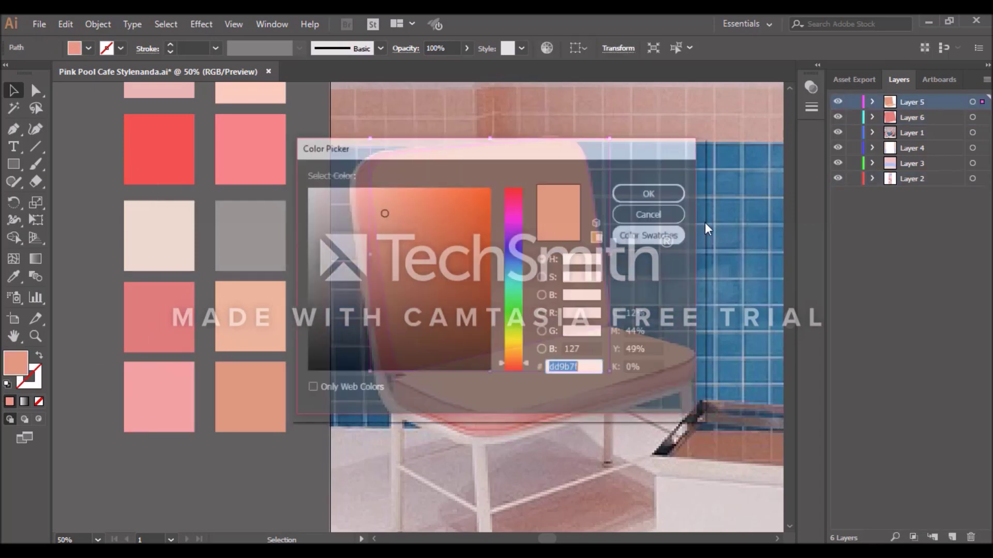
pyautogui.hotkey('ctrl', '+')
pyautogui.hotkey('ctrl', '+')
pyautogui.hotkey('ctrl', '+')
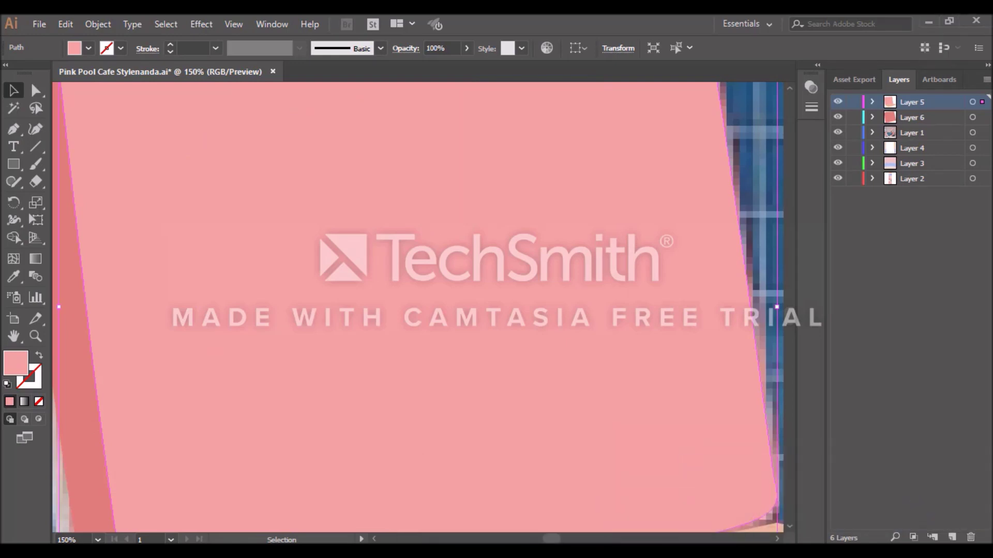
pyautogui.scroll(5, 724, 362)
pyautogui.hscroll(-5, 634, 427)
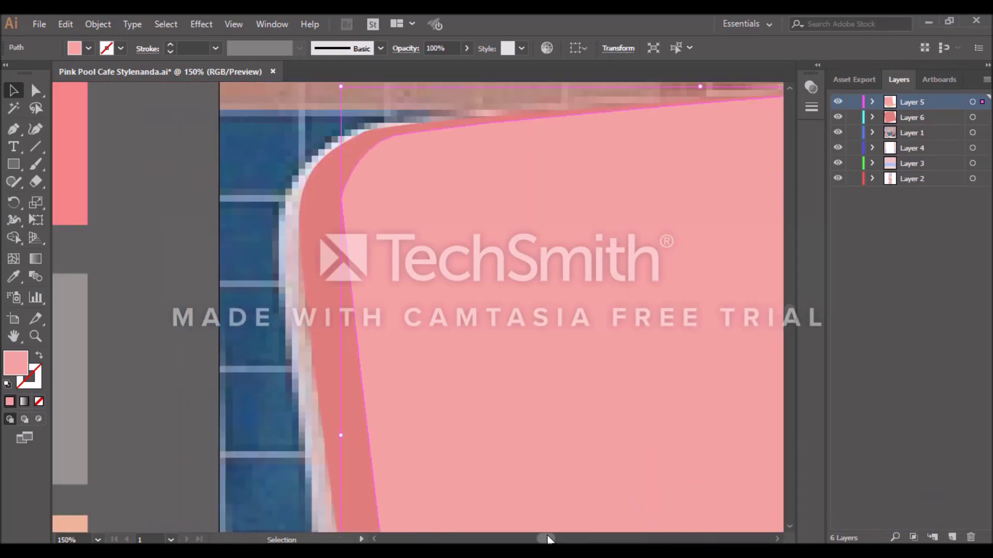
# - Nudge the chair back's top-left corner anchor to sit inside the rose side strip
pyautogui.click(35, 91)
pyautogui.click(341, 197)
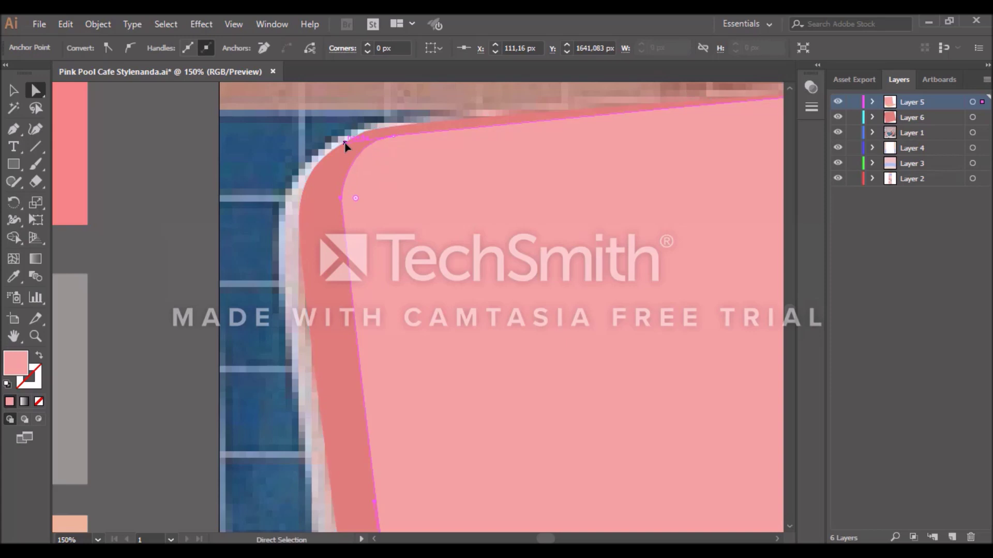
pyautogui.click(341, 176)
pyautogui.moveTo(351, 135); pyautogui.dragTo(338, 139)
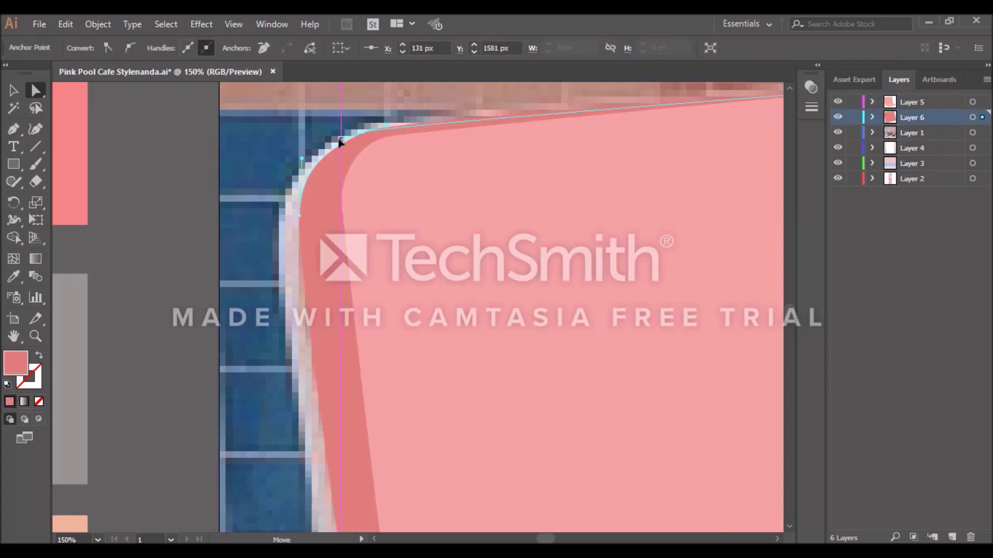
pyautogui.click(218, 146)
pyautogui.click(340, 198)
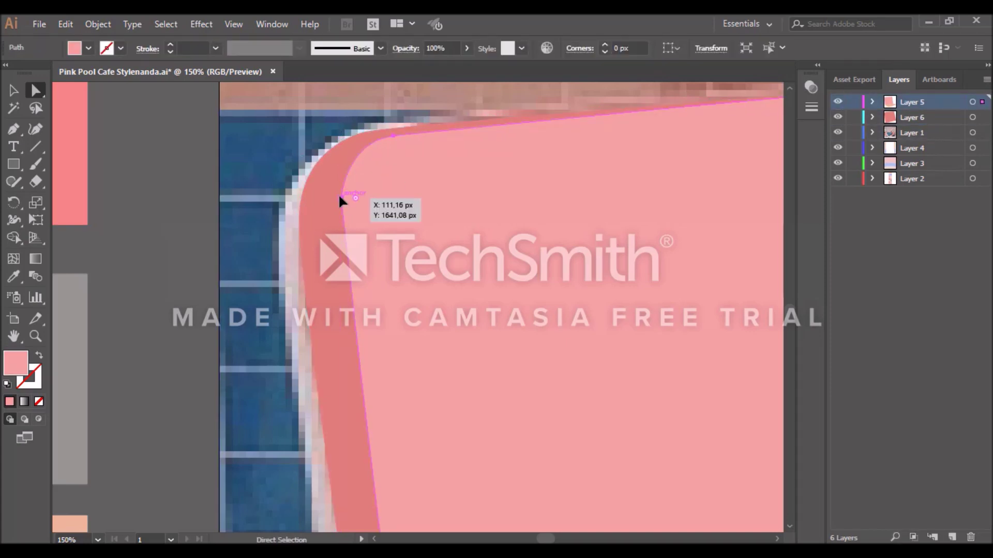
pyautogui.keyDown('shift'); pyautogui.click(350, 137); pyautogui.keyUp('shift')
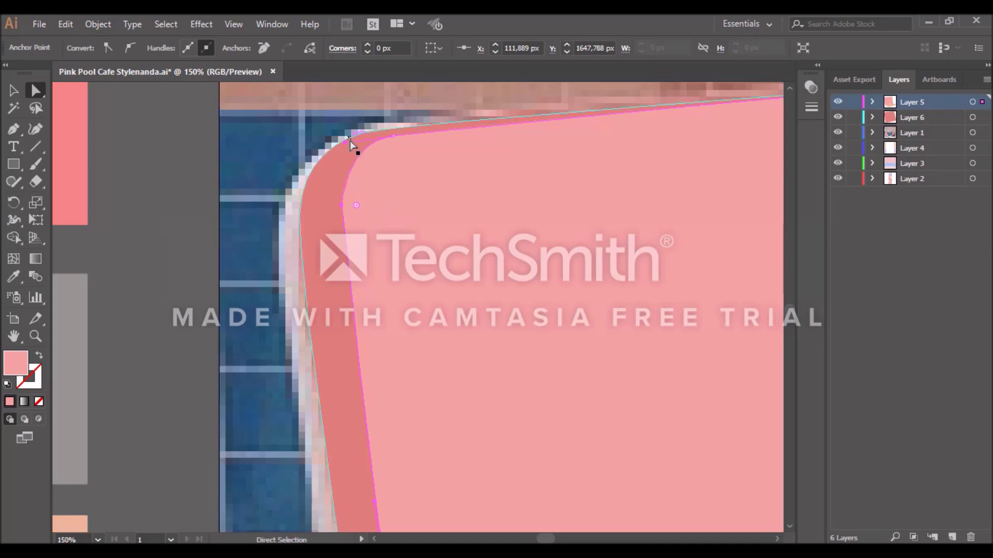
pyautogui.hotkey('shift', 's')
pyautogui.press('v')
pyautogui.click(131, 143)
pyautogui.hotkey('ctrl', '0')
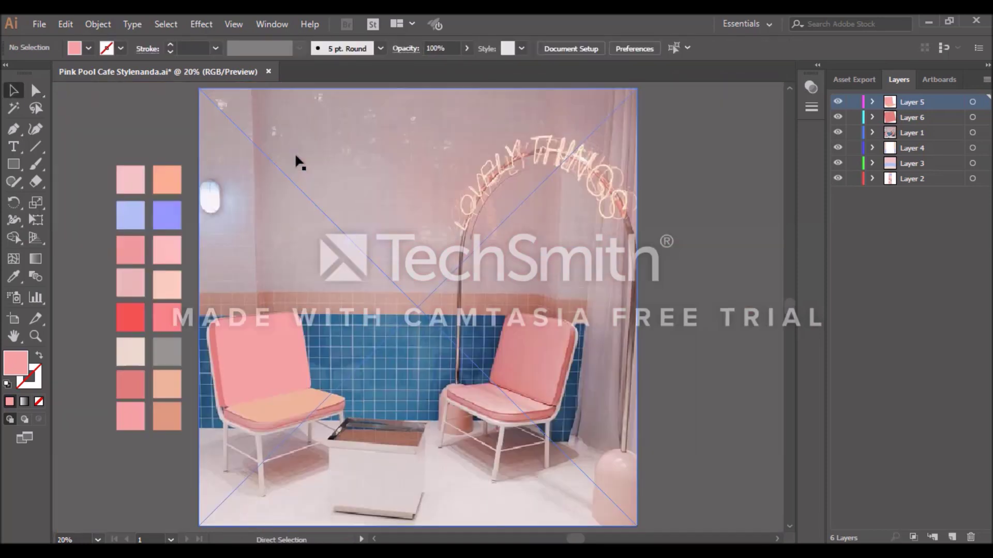
# - Fill the left chair's seat with the light pink that matches the backrest
pyautogui.scroll(2, 298, 161)
pyautogui.hscroll(-5, 158, 168)
pyautogui.hscroll(-3, 158, 168)
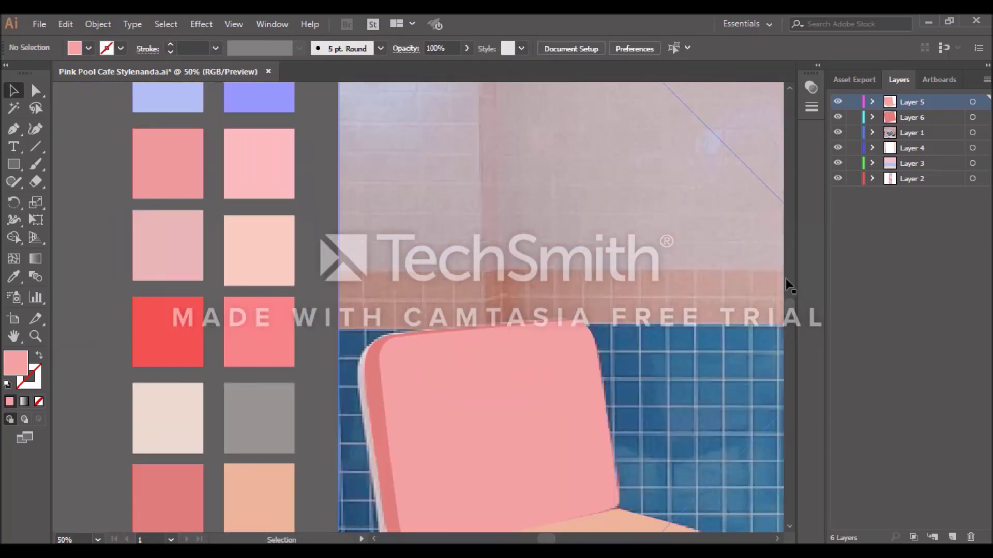
pyautogui.scroll(-2, 157, 168)
pyautogui.scroll(-2, 158, 168)
pyautogui.click(158, 168)
pyautogui.doubleClick(15, 362)
pyautogui.click(649, 212)
pyautogui.click(554, 454)
pyautogui.doubleClick(20, 368)
pyautogui.click(655, 195)
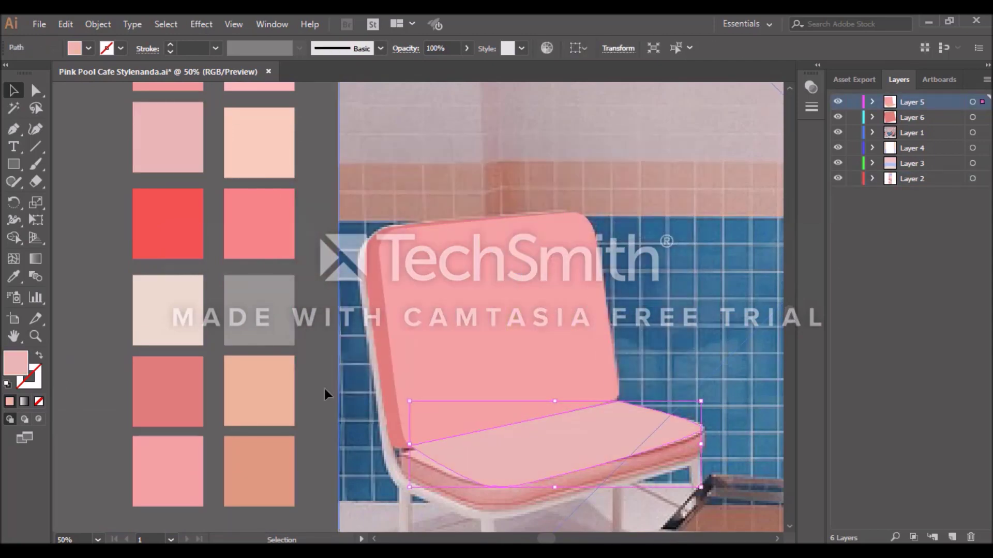
# - Pick the top-right swatch, then clear the selection
pyautogui.click(257, 88)
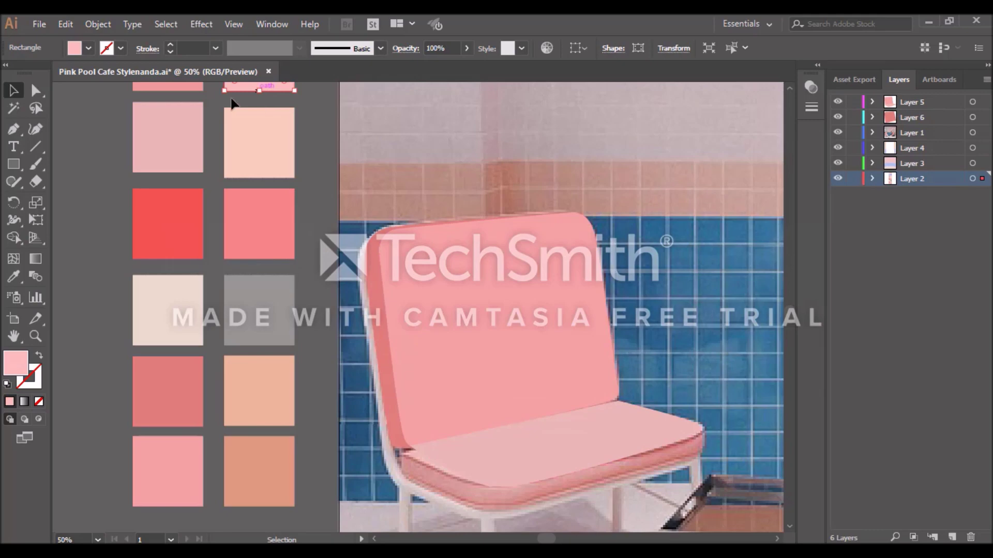
pyautogui.scroll(2, 284, 171)
pyautogui.click(913, 118)
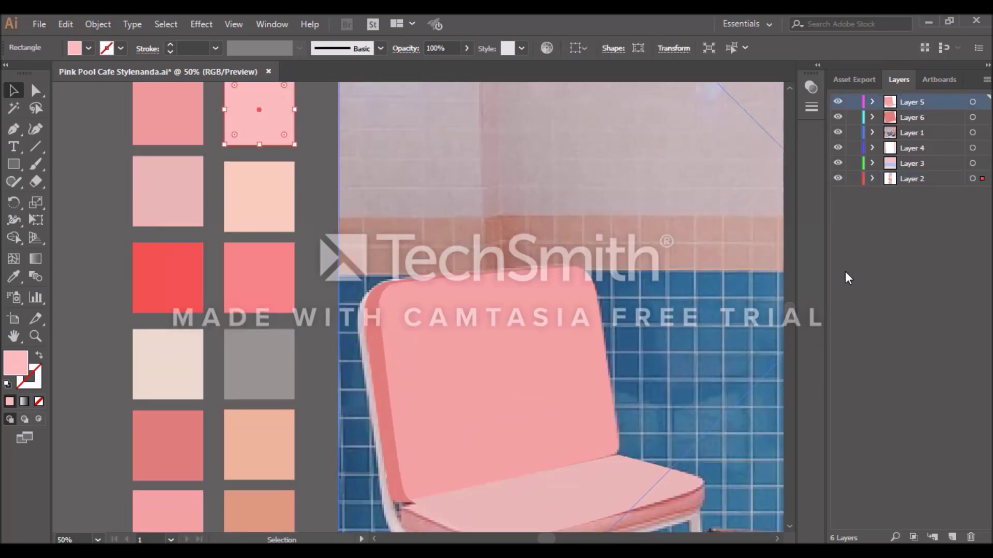
pyautogui.scroll(-3, 313, 436)
pyautogui.scroll(-2, 314, 436)
pyautogui.click(314, 436)
pyautogui.scroll(2, 313, 436)
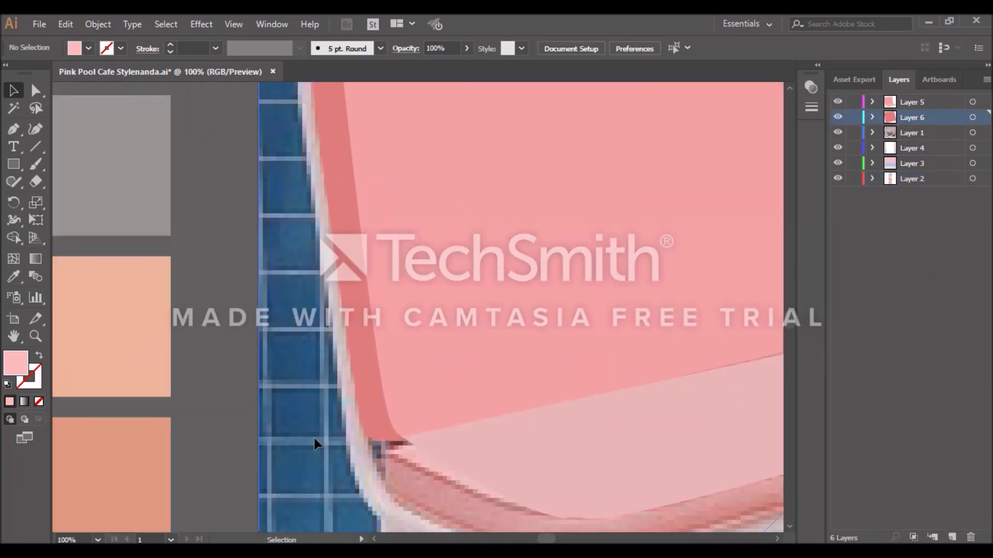
pyautogui.scroll(-3, 792, 326)
# - Pen-trace a closed shape around the seat cushion's front and lower edge
pyautogui.press('p')
pyautogui.click(398, 308)
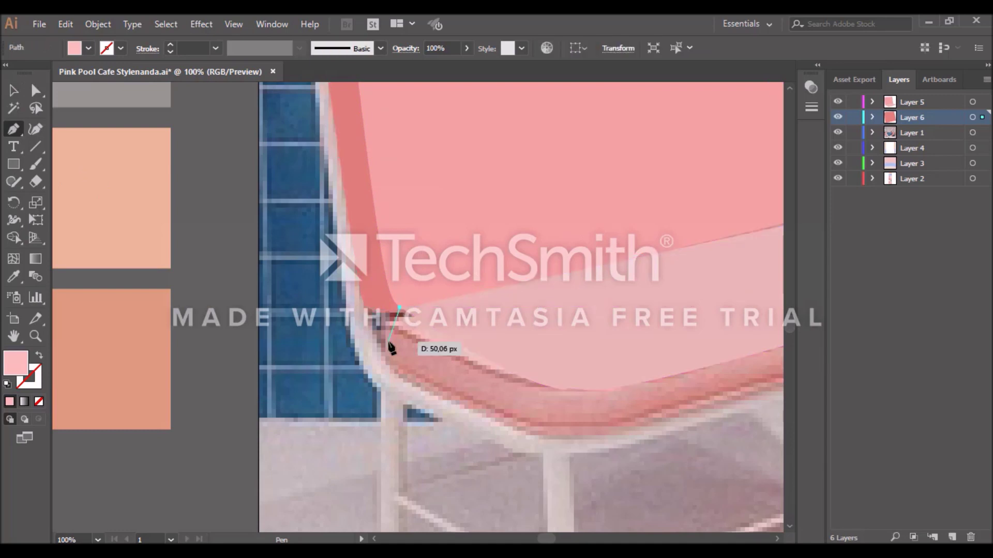
pyautogui.click(469, 403)
pyautogui.moveTo(560, 436); pyautogui.dragTo(583, 436)
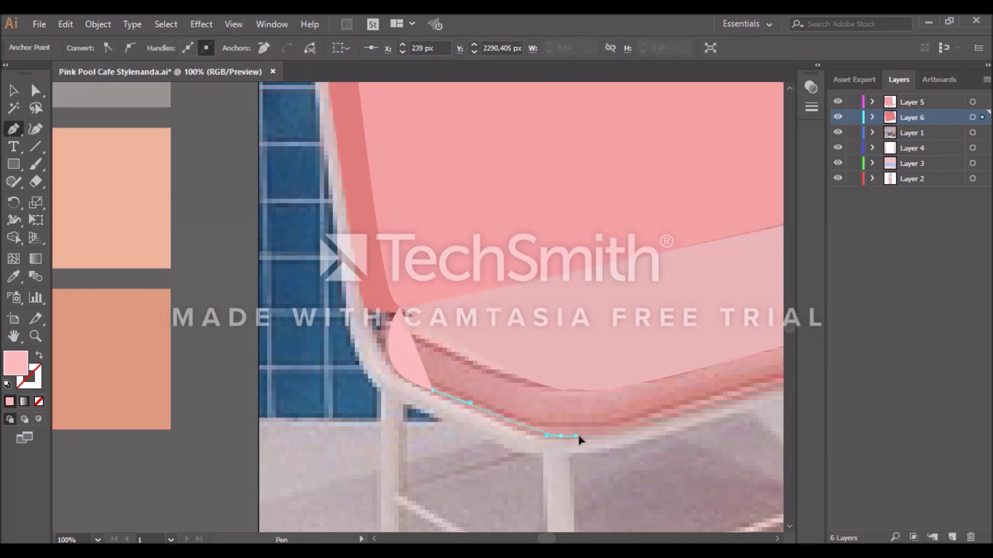
pyautogui.hscroll(3, 554, 505)
pyautogui.click(646, 353)
pyautogui.moveTo(658, 352); pyautogui.dragTo(663, 350)
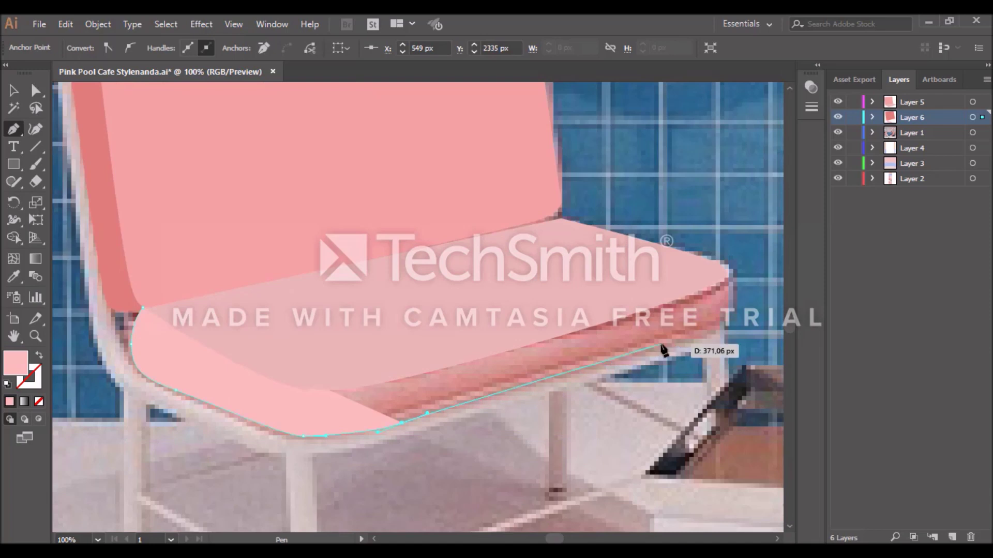
pyautogui.click(726, 318)
pyautogui.click(729, 270)
pyautogui.click(703, 257)
pyautogui.click(154, 312)
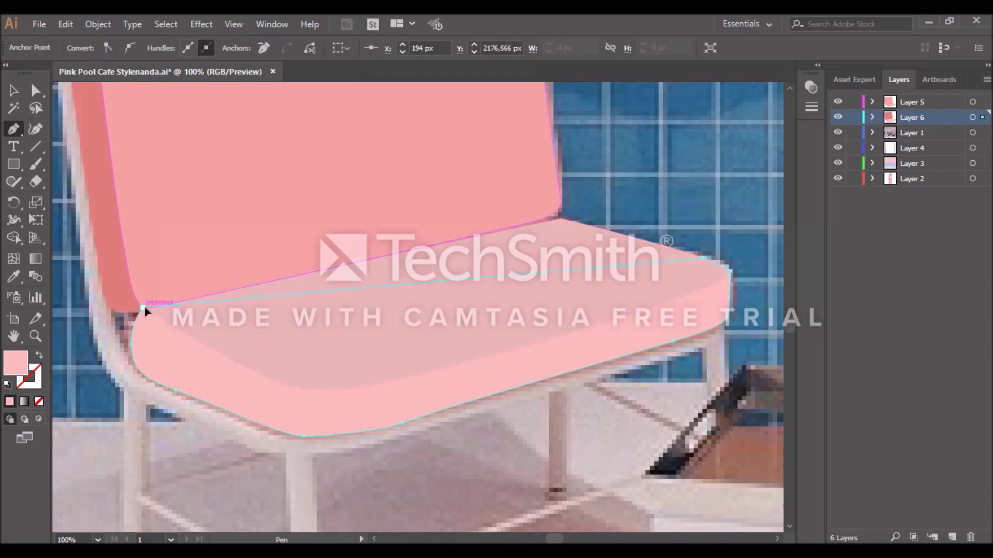
# - Zoom out and hide the reference photo to check the flat artwork
pyautogui.press('v')
pyautogui.click(71, 229)
pyautogui.hotkey('ctrl', '-')
pyautogui.hotkey('ctrl', '-')
pyautogui.hotkey('ctrl', '-')
pyautogui.click(837, 132)
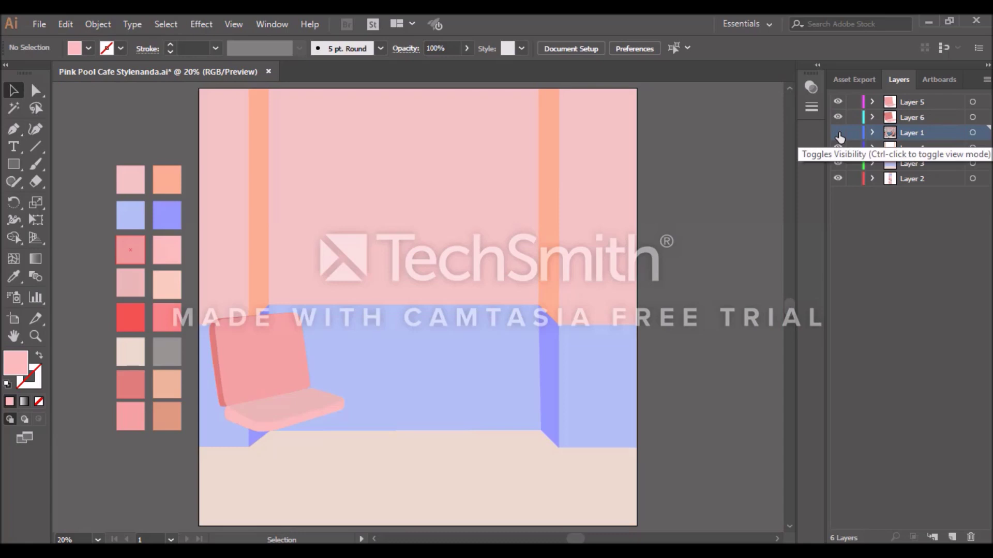
# - Restore the photo, recolor the cushion front dusty pink #d69f9f, and add a layer
pyautogui.click(837, 133)
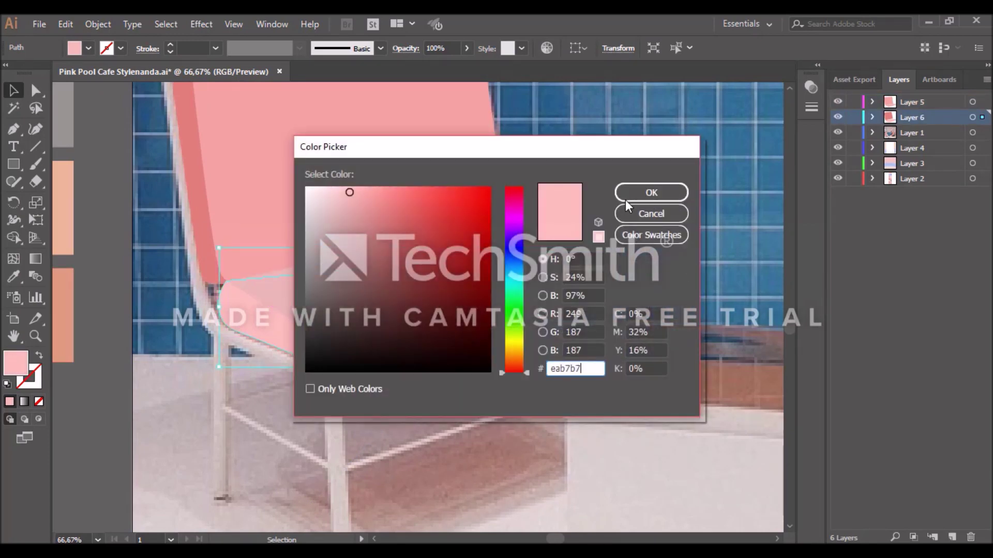
pyautogui.click(651, 193)
pyautogui.doubleClick(16, 362)
pyautogui.click(353, 216)
pyautogui.click(651, 192)
pyautogui.click(671, 377)
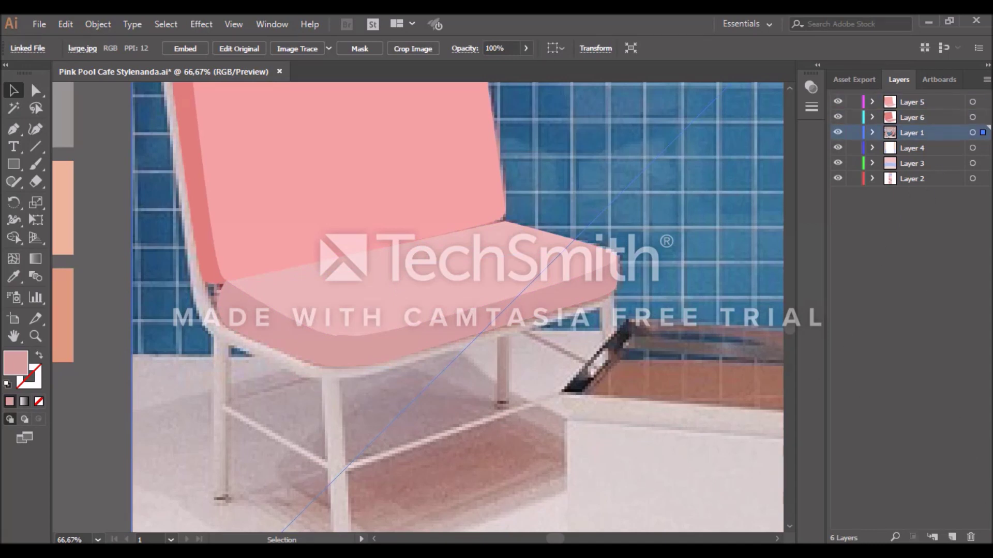
pyautogui.click(954, 539)
# - Turn the beige swatch light pink #f9c7c7 and swap it to a stroke with no fill
pyautogui.hscroll(-5, 441, 504)
pyautogui.hscroll(-4, 441, 504)
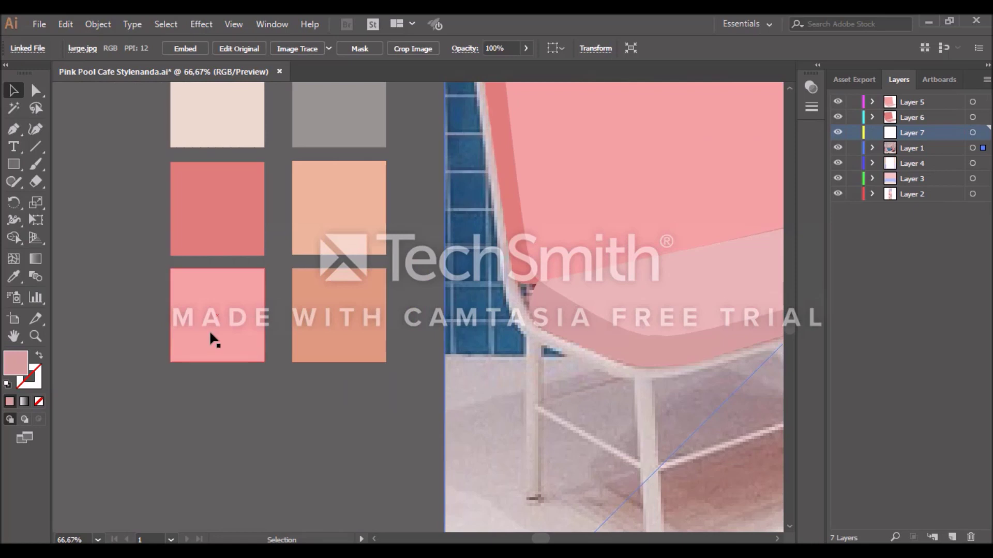
pyautogui.click(209, 330)
pyautogui.scroll(5, 789, 361)
pyautogui.click(221, 314)
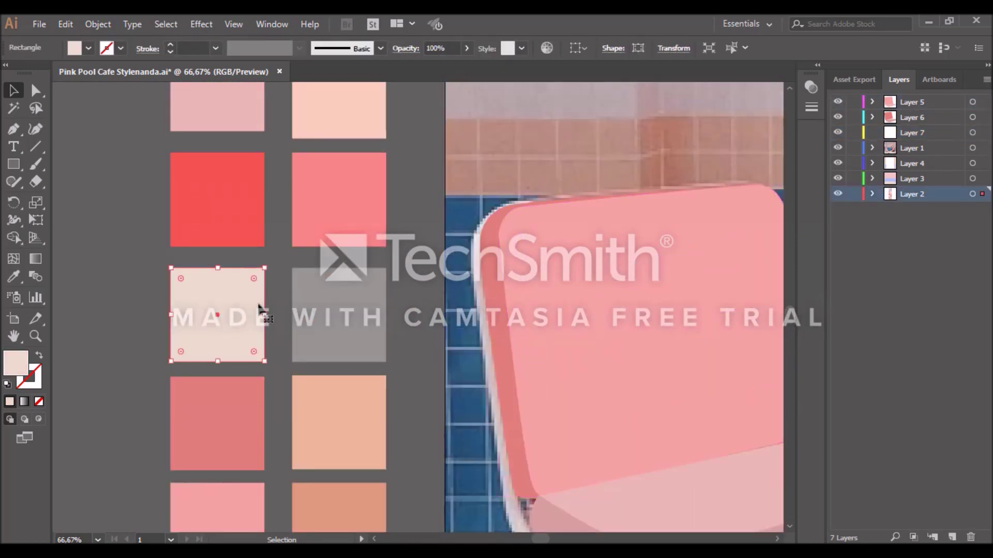
pyautogui.scroll(-5, 789, 322)
pyautogui.doubleClick(15, 363)
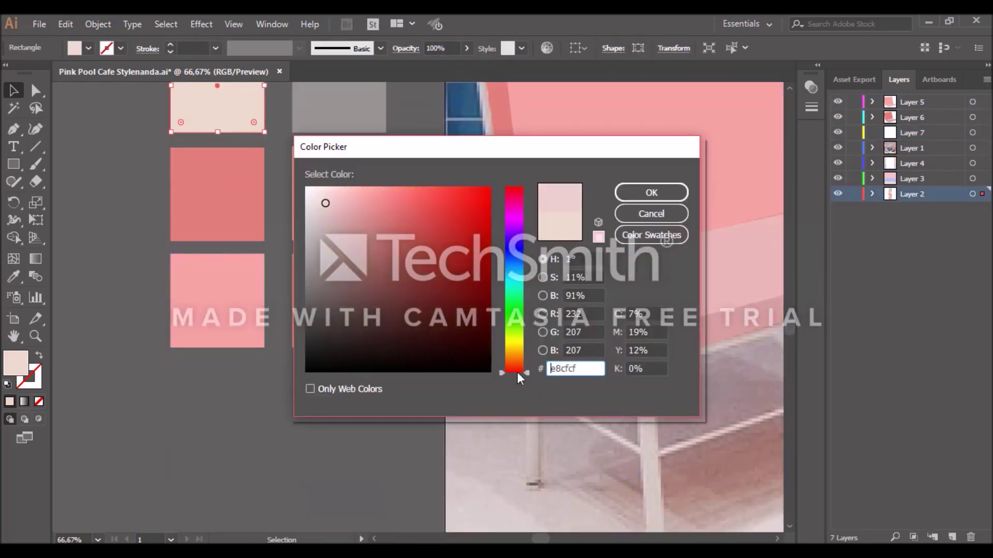
pyautogui.click(344, 192)
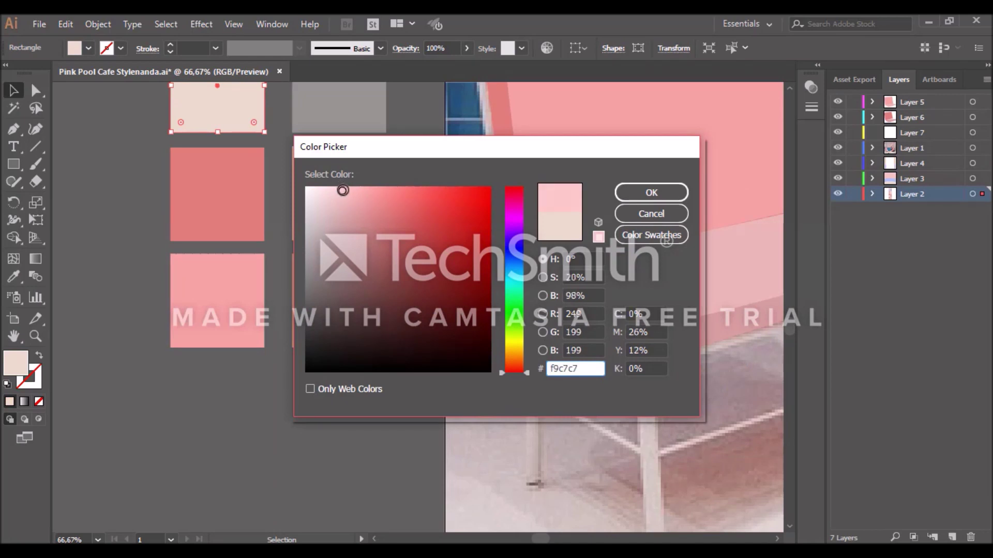
pyautogui.click(618, 196)
pyautogui.click(38, 357)
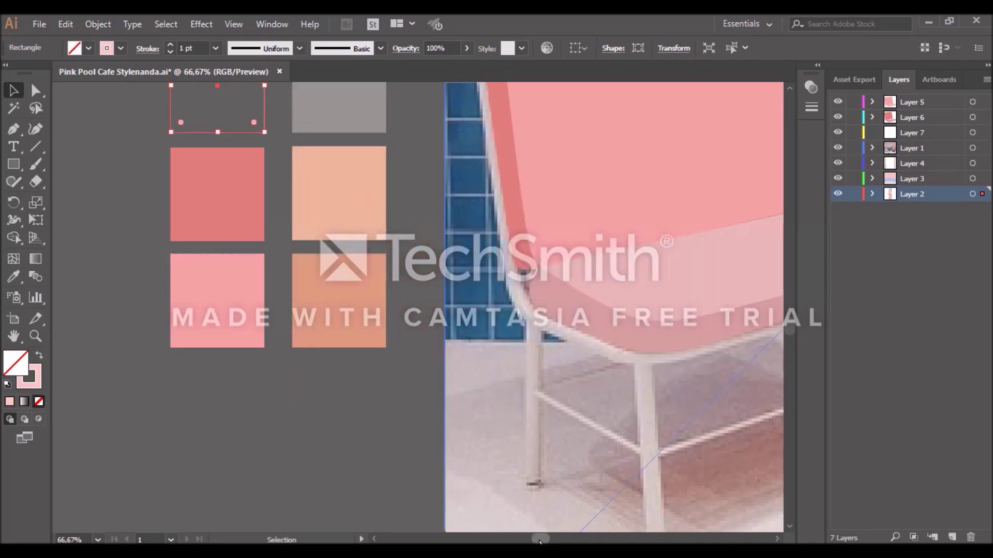
pyautogui.hscroll(5, 480, 181)
pyautogui.scroll(5, 481, 181)
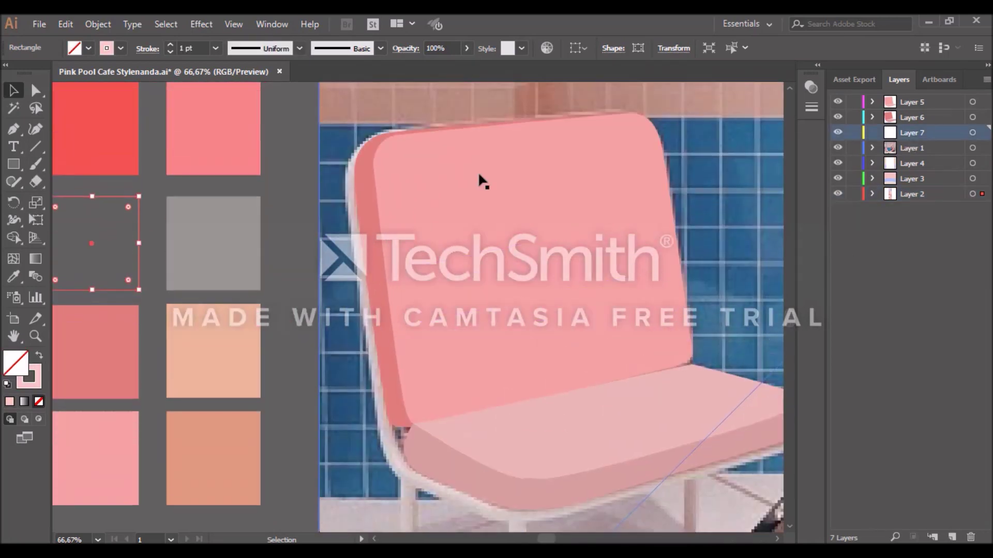
# - Pen-trace the chair frame from the back's top corner under the seat, then hide the photo
pyautogui.press('p')
pyautogui.click(402, 132)
pyautogui.moveTo(359, 152); pyautogui.dragTo(348, 177)
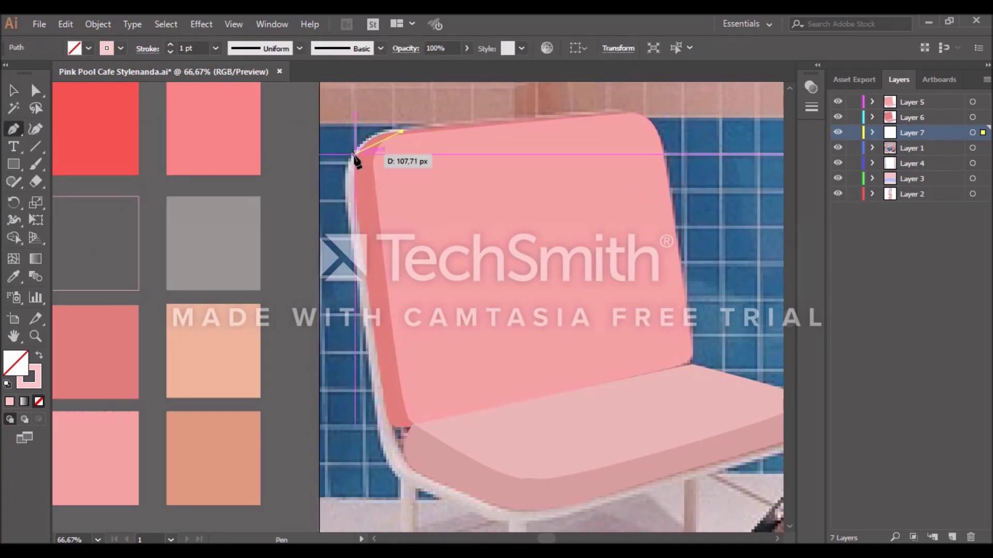
pyautogui.moveTo(375, 407); pyautogui.dragTo(380, 438)
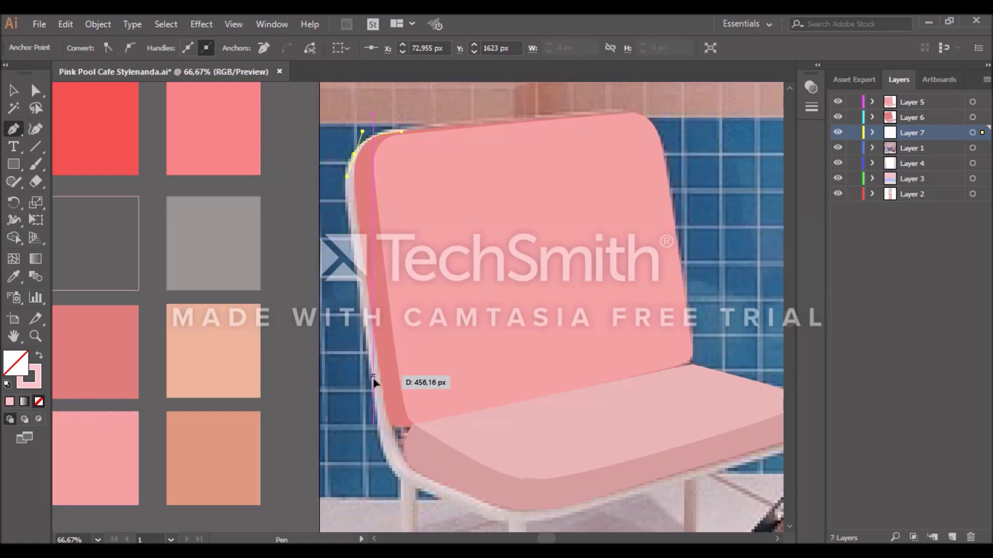
pyautogui.moveTo(406, 478); pyautogui.dragTo(421, 485)
pyautogui.click(441, 494)
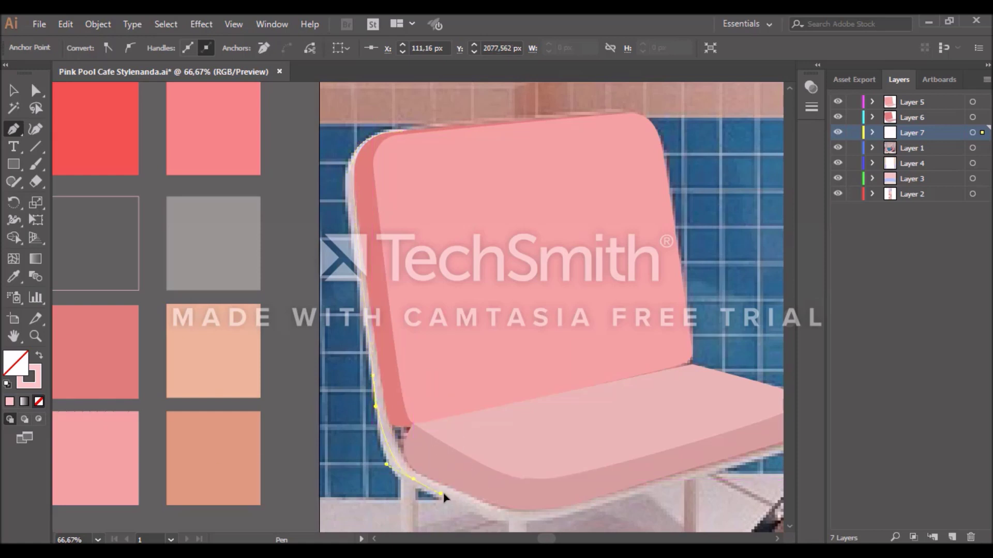
pyautogui.moveTo(521, 519)
pyautogui.mouseDown()
pyautogui.moveTo(544, 517)
pyautogui.moveTo(559, 540)
pyautogui.mouseUp()
pyautogui.moveTo(566, 472)
pyautogui.mouseDown()
pyautogui.moveTo(635, 454)
pyautogui.moveTo(657, 436)
pyautogui.mouseUp()
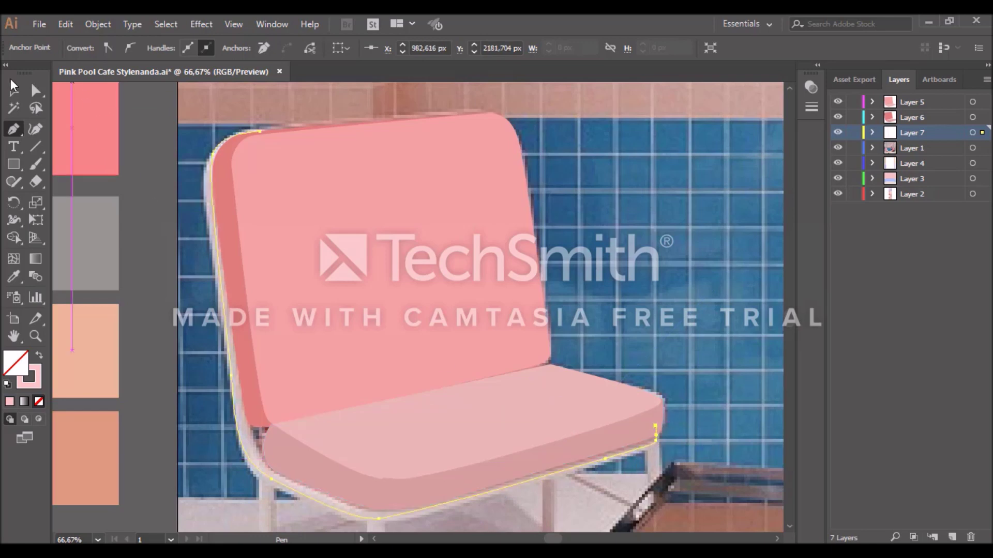
pyautogui.click(14, 88)
pyautogui.click(837, 148)
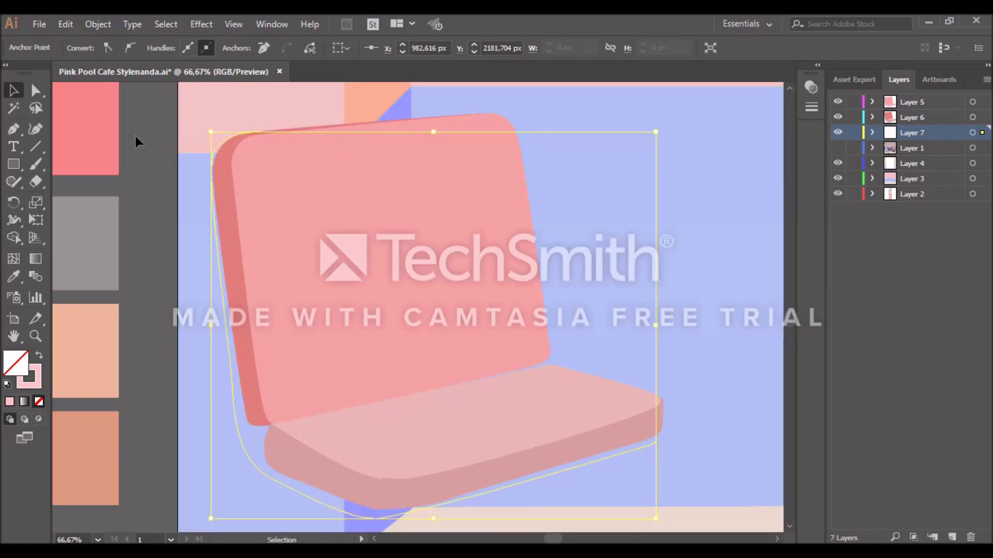
# - Give the chair frame line a 20 pt stroke weight
pyautogui.click(216, 263)
pyautogui.write('20')
pyautogui.press('Return')
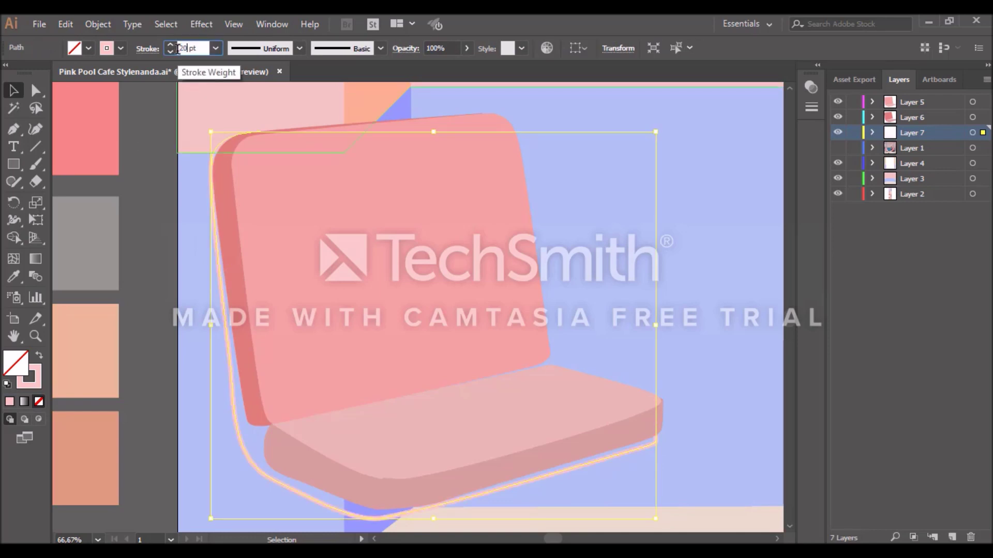
pyautogui.click(155, 207)
# - Inspect the frame in isolation mode and its width profiles, then deselect it
pyautogui.doubleClick(212, 243)
pyautogui.click(299, 48)
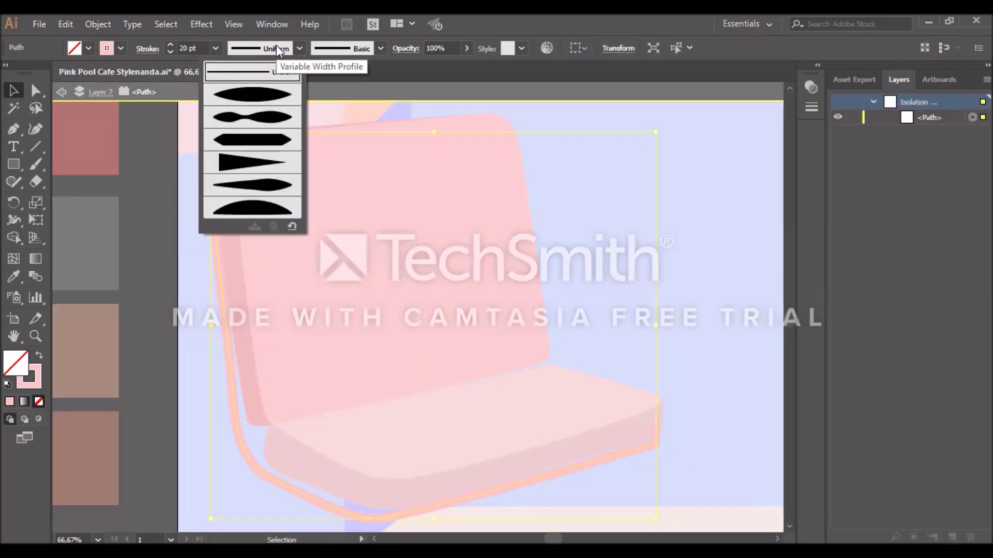
pyautogui.doubleClick(159, 233)
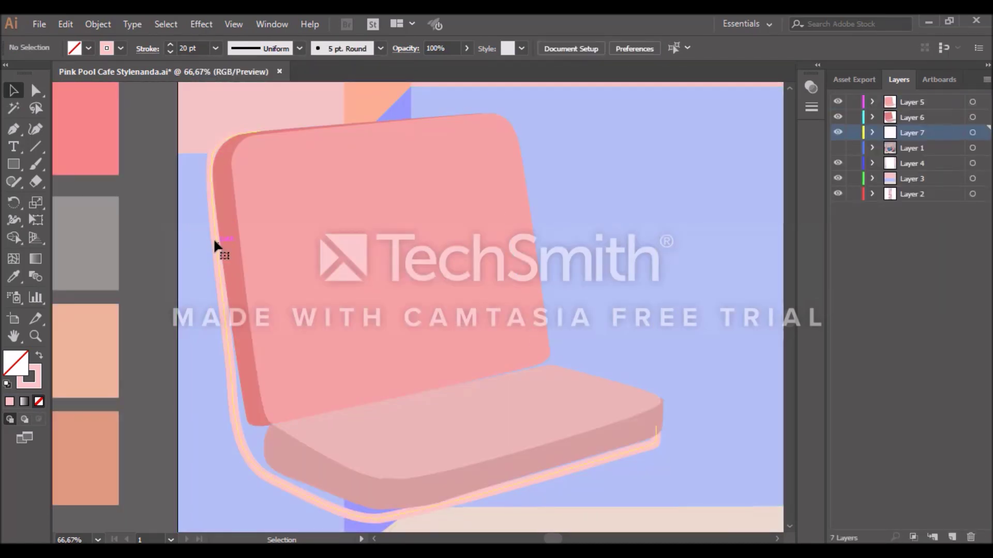
pyautogui.click(215, 250)
pyautogui.click(236, 24)
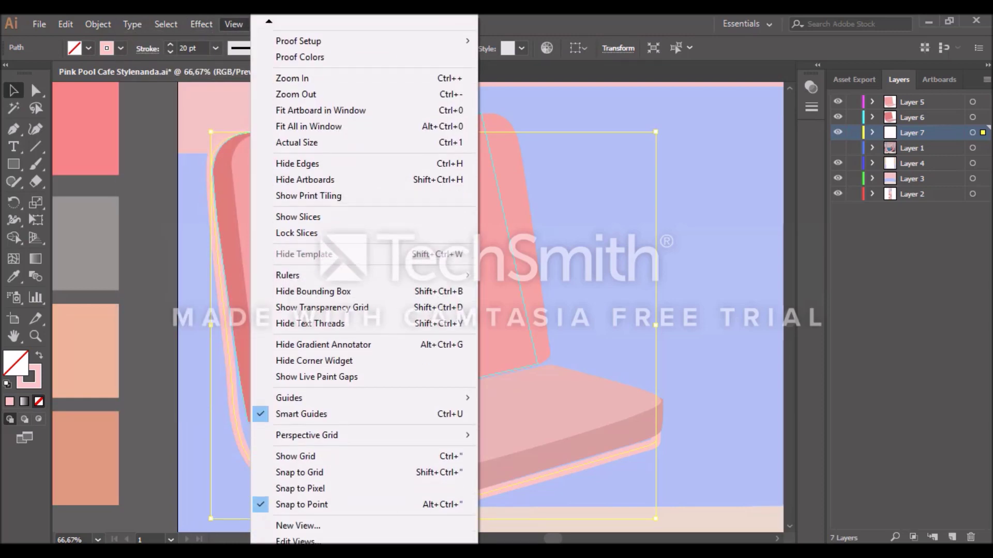
pyautogui.click(705, 14)
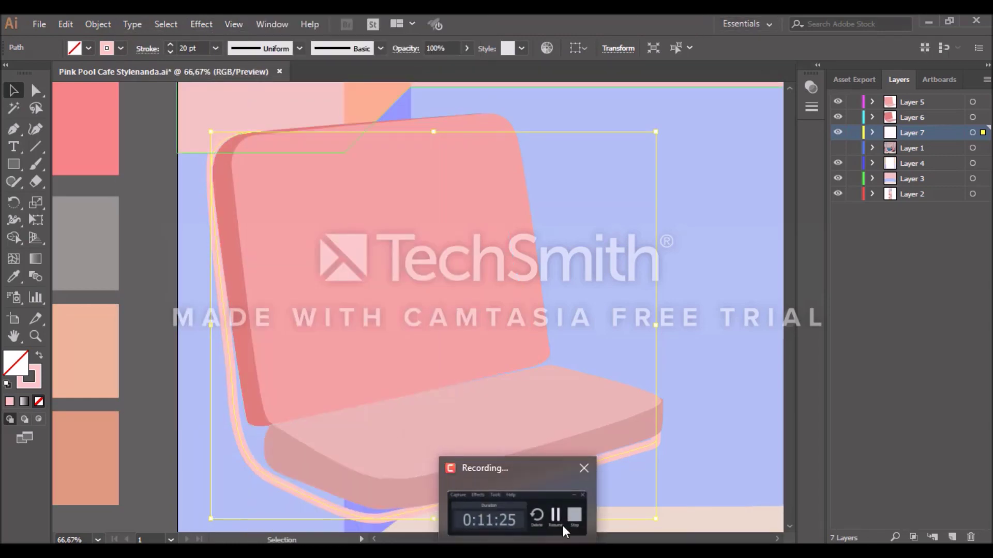
pyautogui.click(715, 293)
pyautogui.hotkey('ctrl', '-')
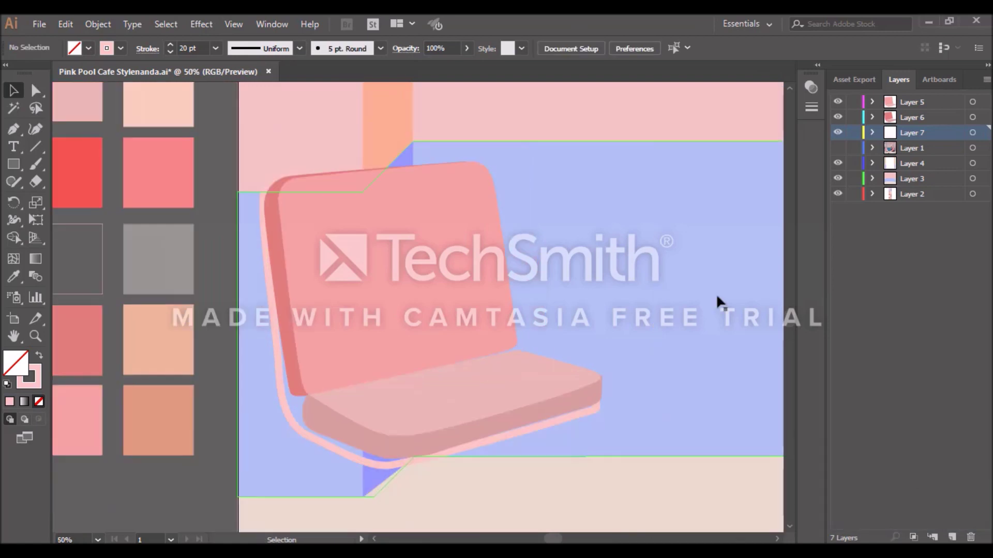
# - Show the photo and pen-draw the four pink chair legs down to the floor
pyautogui.scroll(-3, 790, 319)
pyautogui.click(838, 148)
pyautogui.click(14, 128)
pyautogui.click(303, 327)
pyautogui.click(303, 450)
pyautogui.click(385, 361)
pyautogui.click(397, 512)
pyautogui.click(517, 324)
pyautogui.click(517, 379)
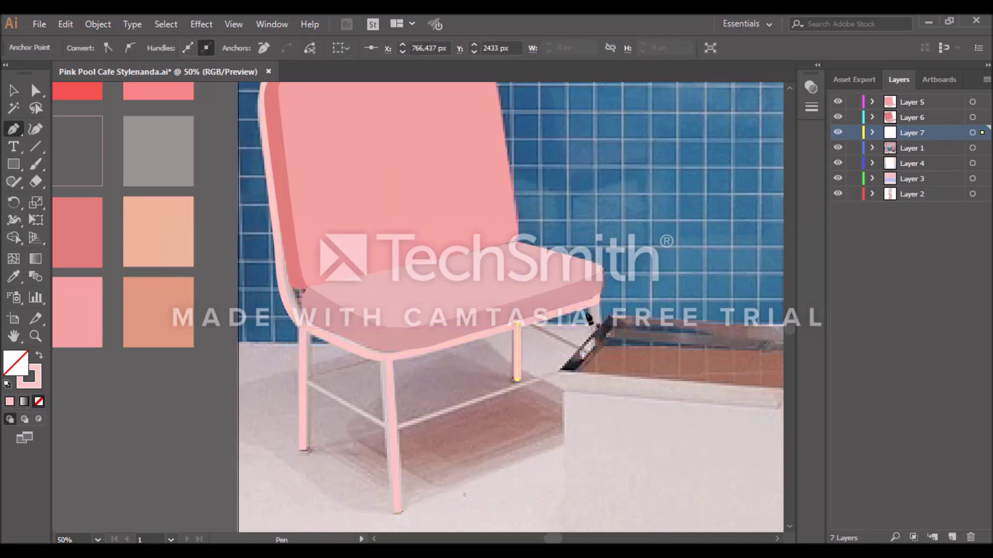
pyautogui.click(603, 392)
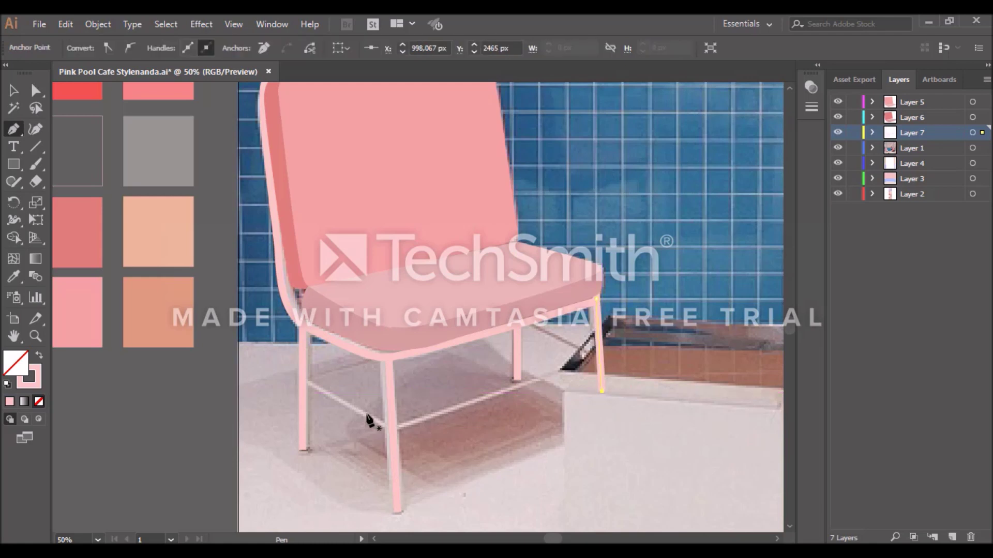
# - Draw a 10 pt crossbar between the legs and hide the reference photo
pyautogui.click(387, 429)
pyautogui.click(596, 360)
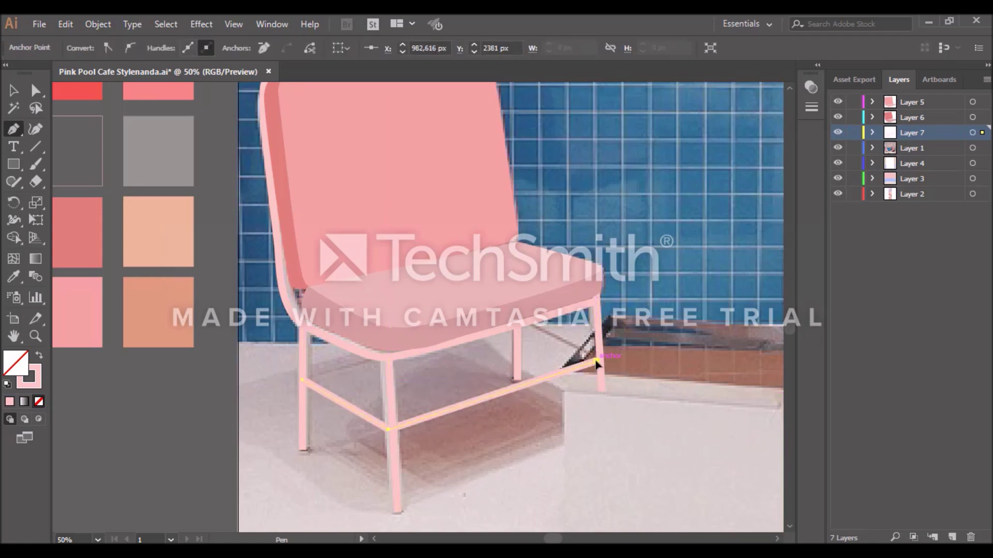
pyautogui.click(534, 324)
pyautogui.click(13, 91)
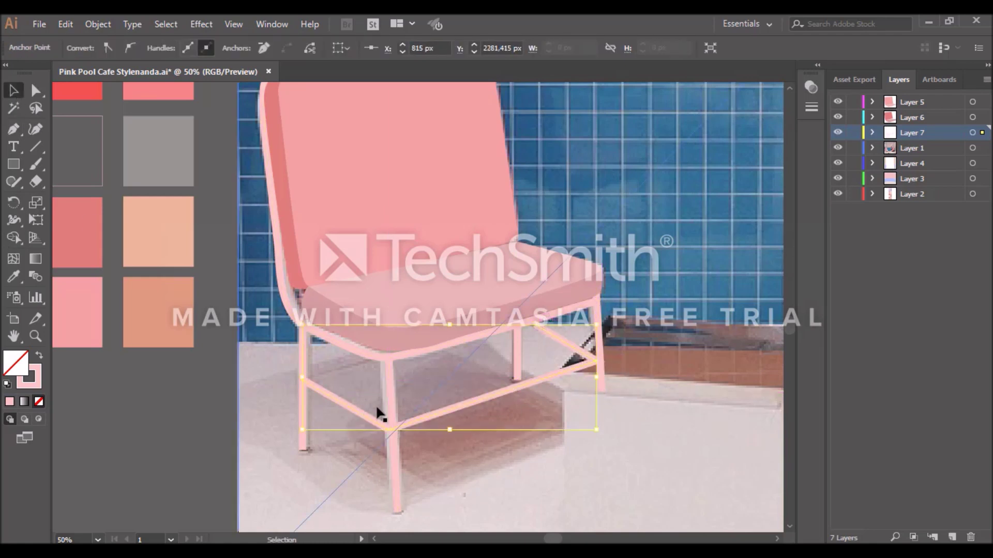
pyautogui.click(175, 48)
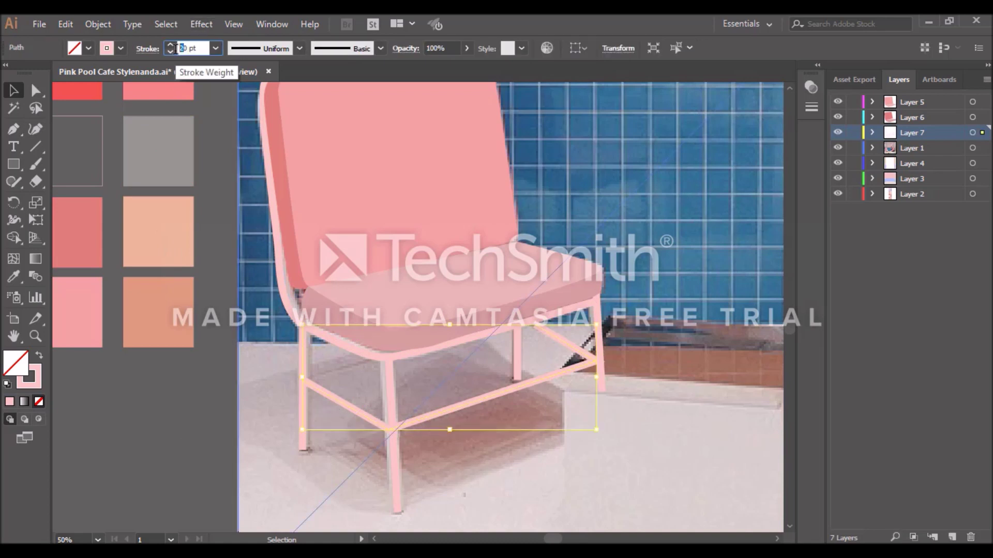
pyautogui.write('10')
pyautogui.click(266, 425)
pyautogui.click(838, 148)
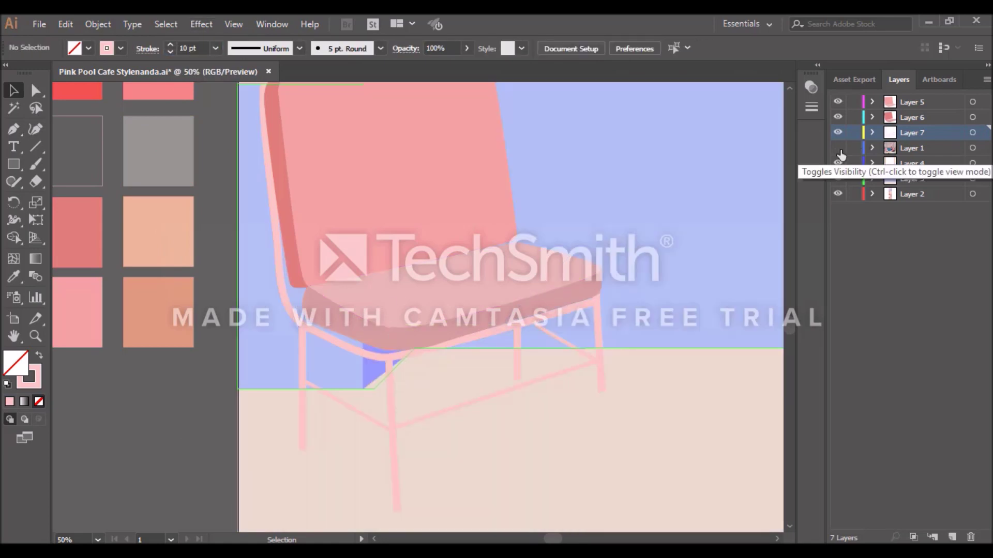
# - Drag one crossbar endpoint left with Direct Selection
pyautogui.click(36, 91)
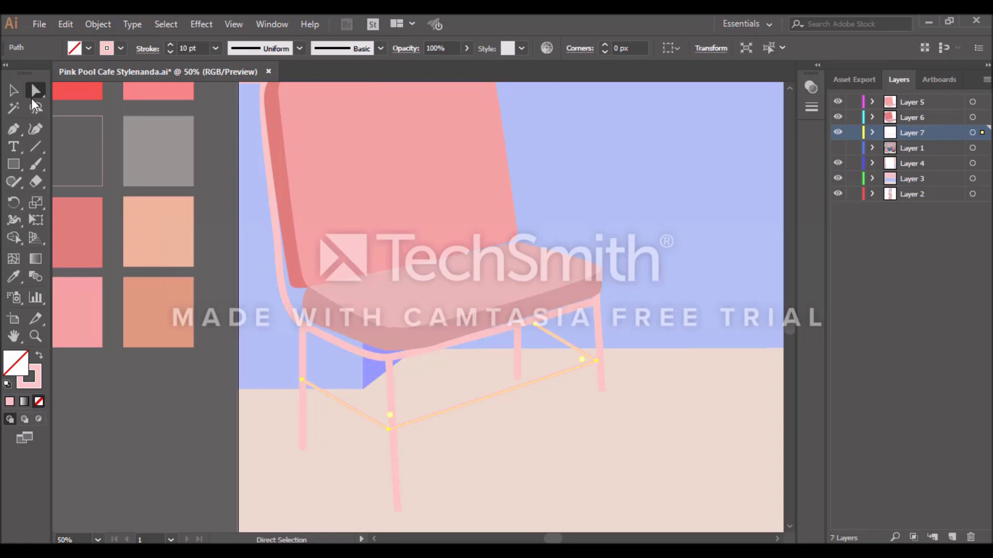
pyautogui.hotkey('ctrl', '+')
pyautogui.hotkey('ctrl', '+')
pyautogui.hotkey('ctrl', '+')
pyautogui.hotkey('ctrl', '+')
pyautogui.scroll(5, 790, 324)
pyautogui.click(291, 224)
pyautogui.moveTo(290, 224); pyautogui.dragTo(257, 219)
pyautogui.hotkey('ctrl', '0')
pyautogui.click(116, 501)
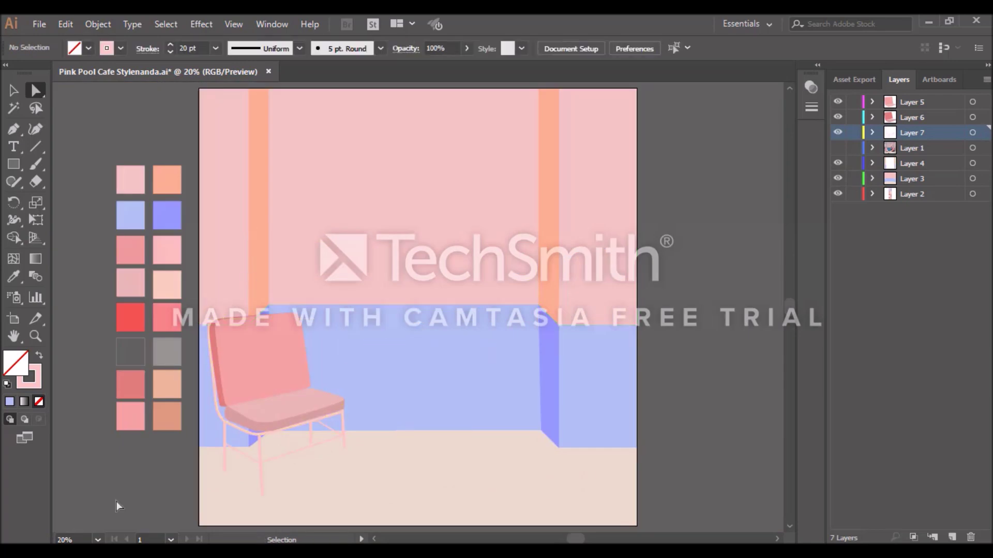
# - Select the chair frame and open the Stroke panel from the Window menu
pyautogui.hotkey('ctrl', '+')
pyautogui.hotkey('ctrl', '+')
pyautogui.hotkey('ctrl', '+')
pyautogui.moveTo(788, 305); pyautogui.dragTo(789, 328)
pyautogui.moveTo(583, 540); pyautogui.dragTo(565, 541)
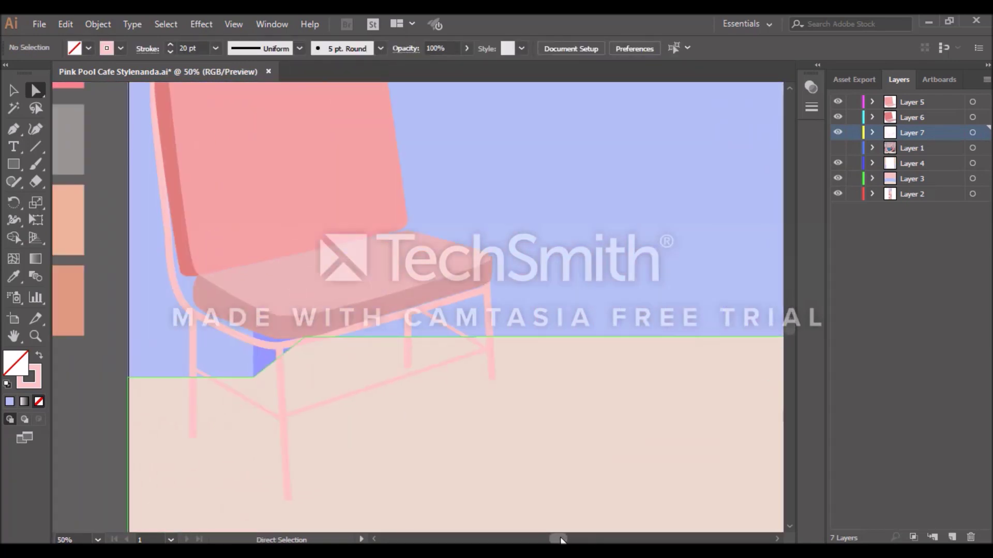
pyautogui.press('v')
pyautogui.click(271, 325)
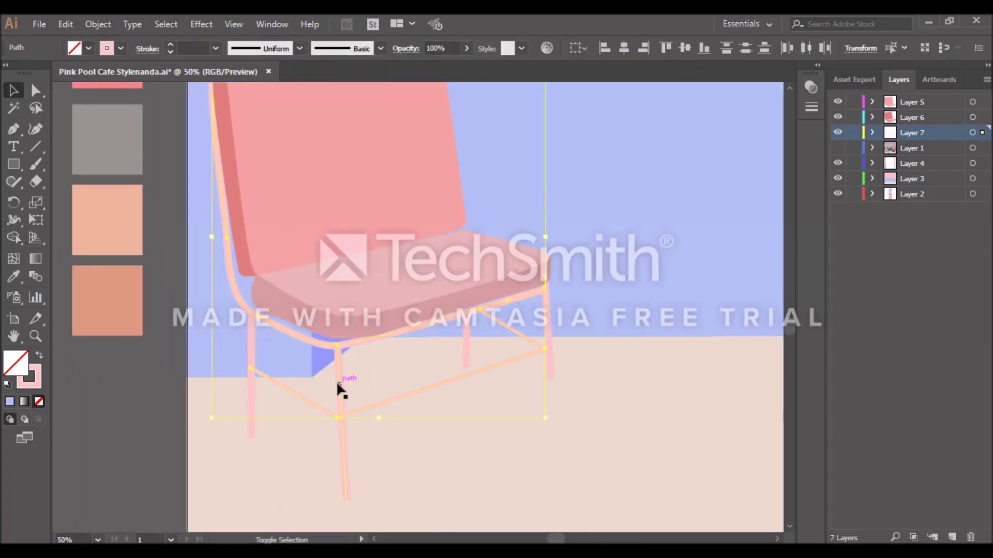
pyautogui.click(272, 24)
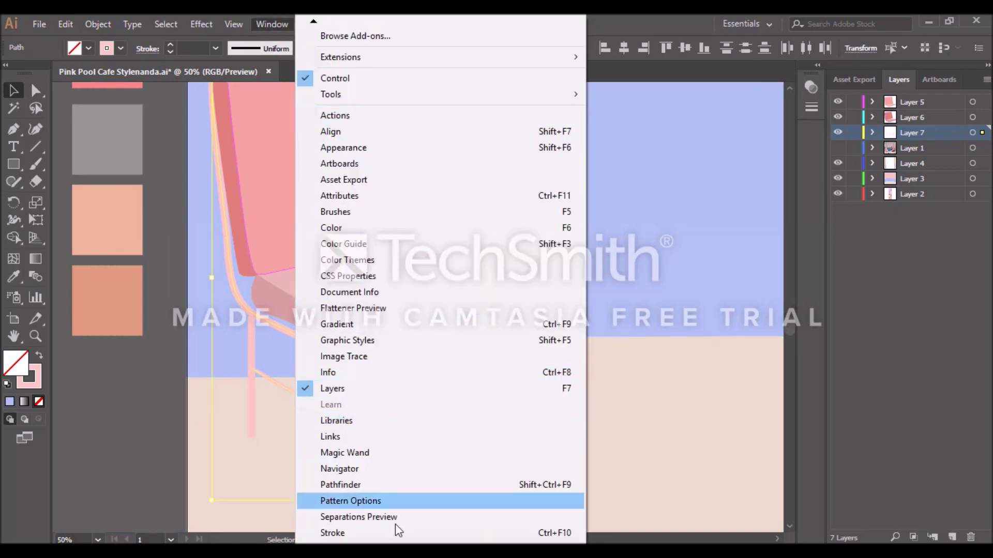
pyautogui.click(401, 532)
# - Close the Stroke panel and lock background Layers 2–4
pyautogui.click(275, 414)
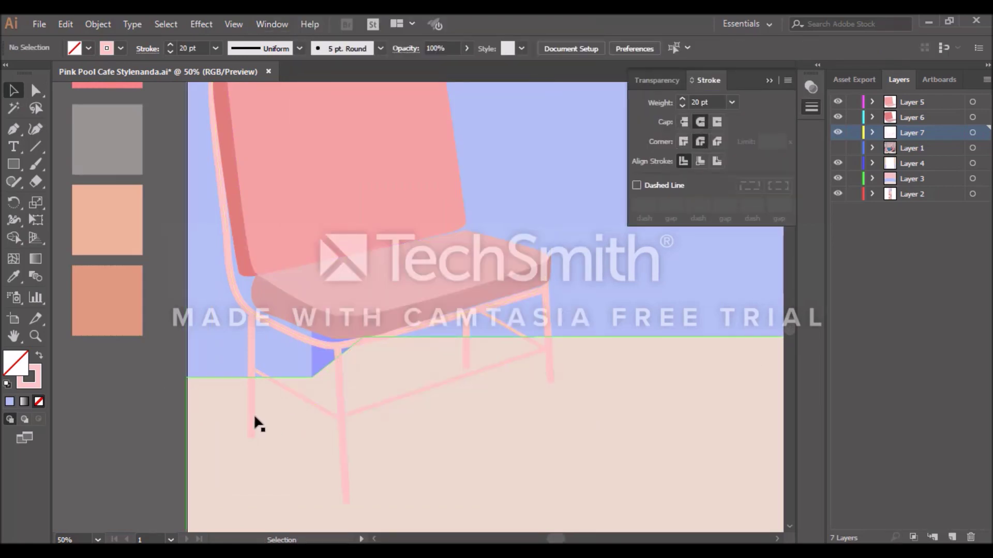
pyautogui.click(253, 417)
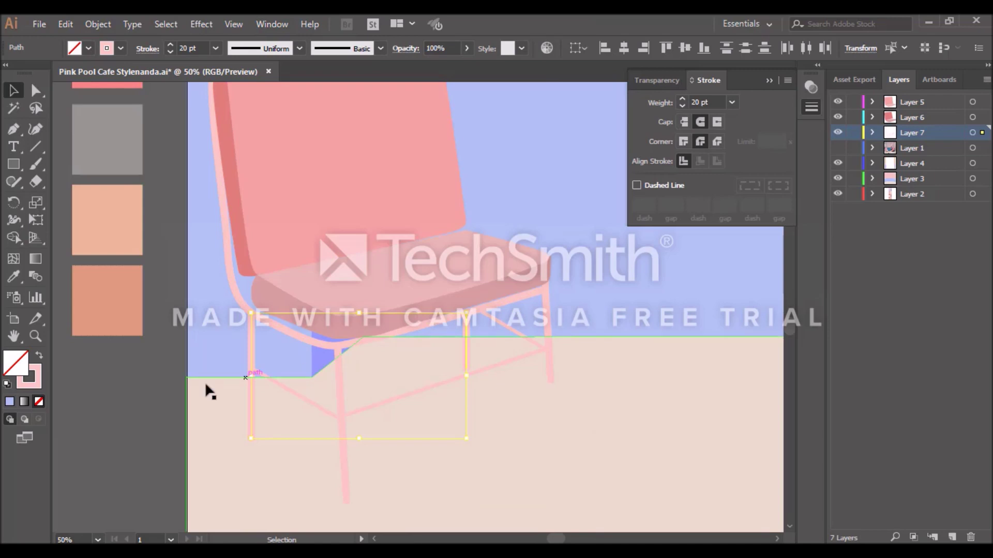
pyautogui.click(267, 374)
pyautogui.hotkey('ctrl', '0')
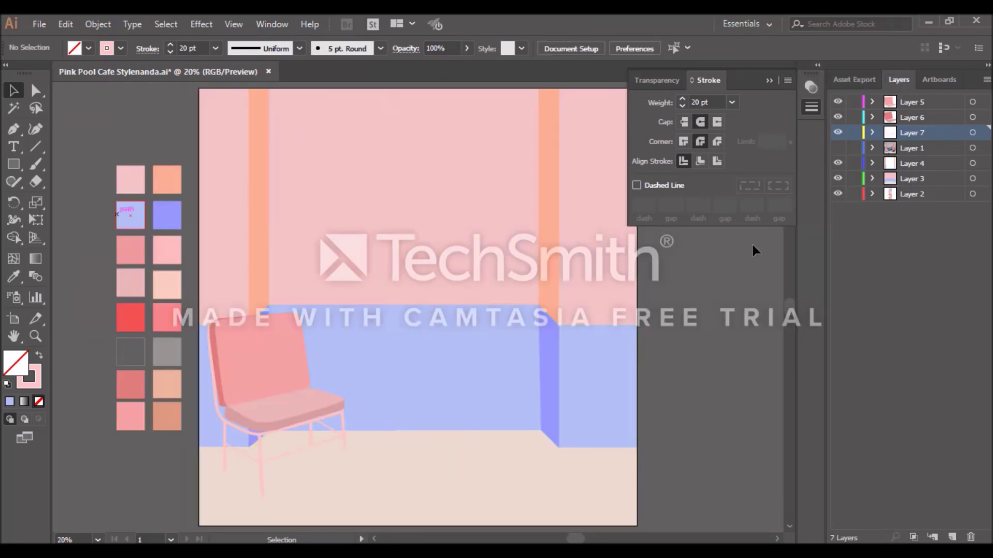
pyautogui.moveTo(786, 107); pyautogui.dragTo(828, 116)
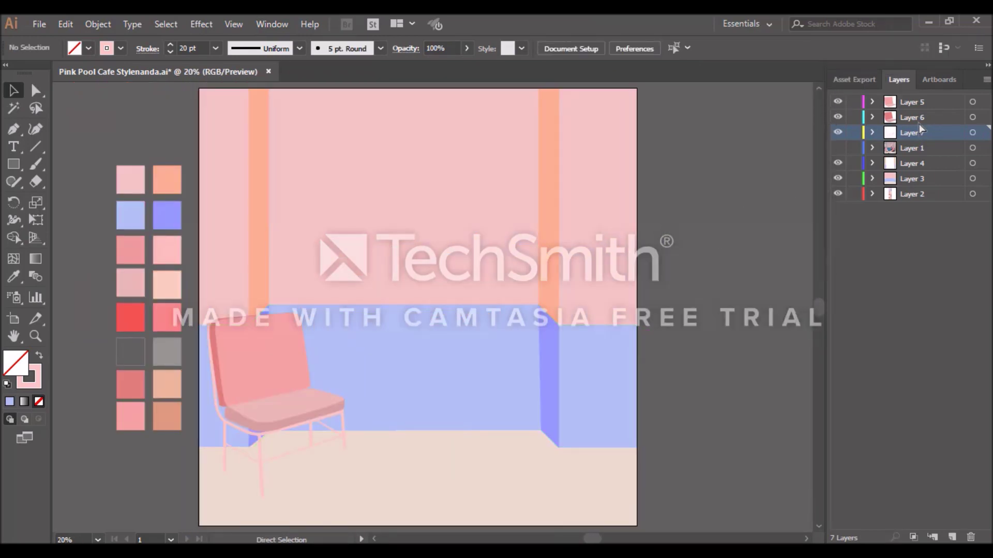
pyautogui.click(853, 178)
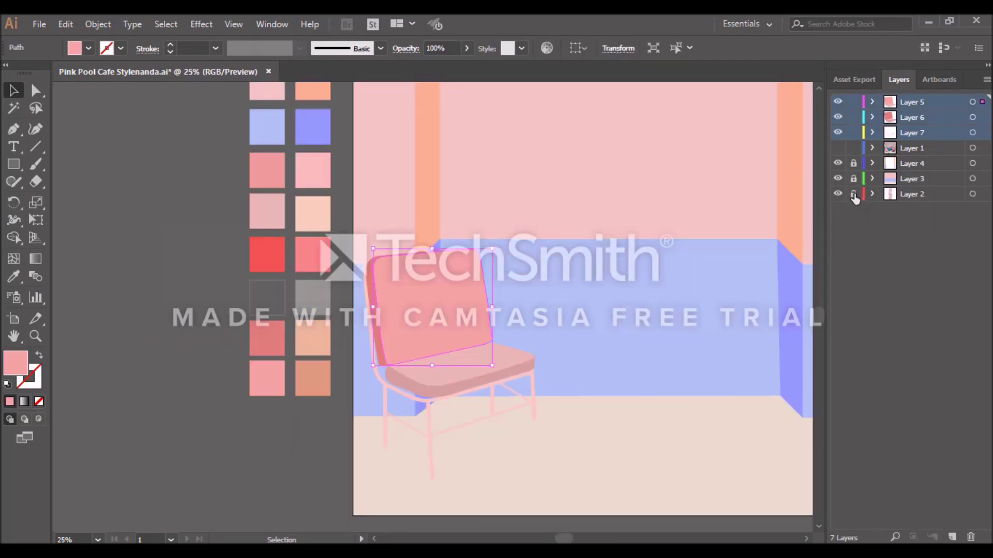
# - Select all the chair pieces, join and group them, and nudge the group right
pyautogui.click(356, 245)
pyautogui.moveTo(562, 483); pyautogui.dragTo(562, 482)
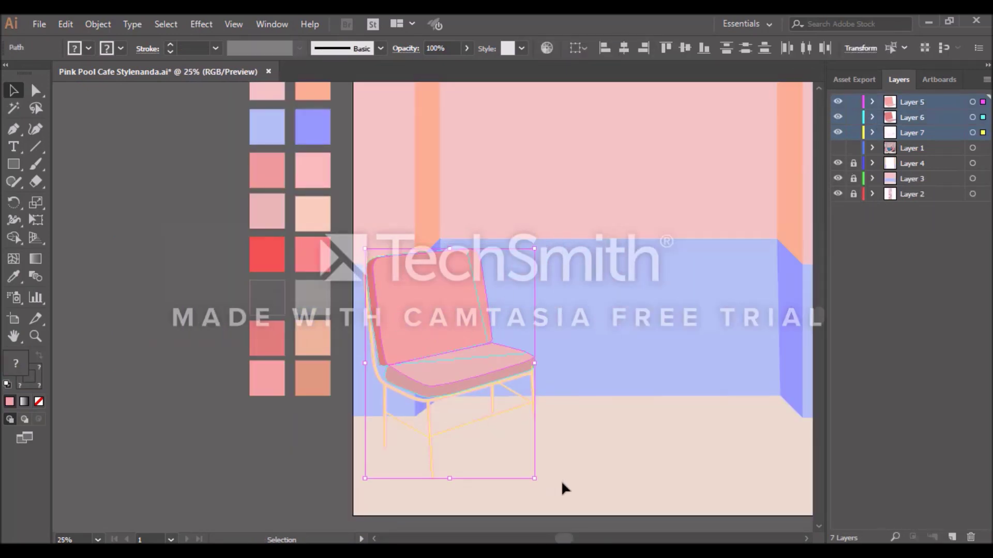
pyautogui.rightClick(473, 326)
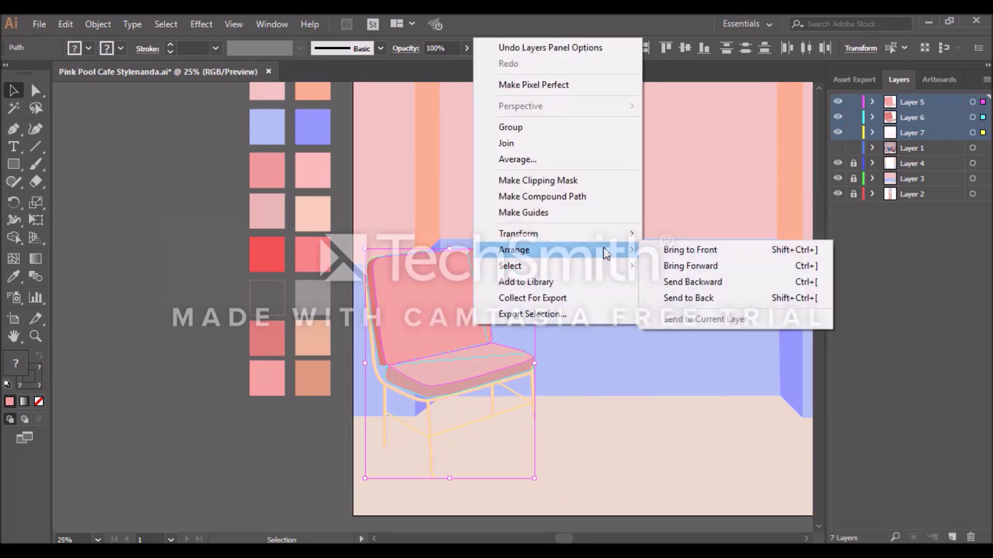
pyautogui.click(565, 151)
pyautogui.rightClick(469, 257)
pyautogui.click(545, 350)
pyautogui.moveTo(545, 350); pyautogui.dragTo(641, 363)
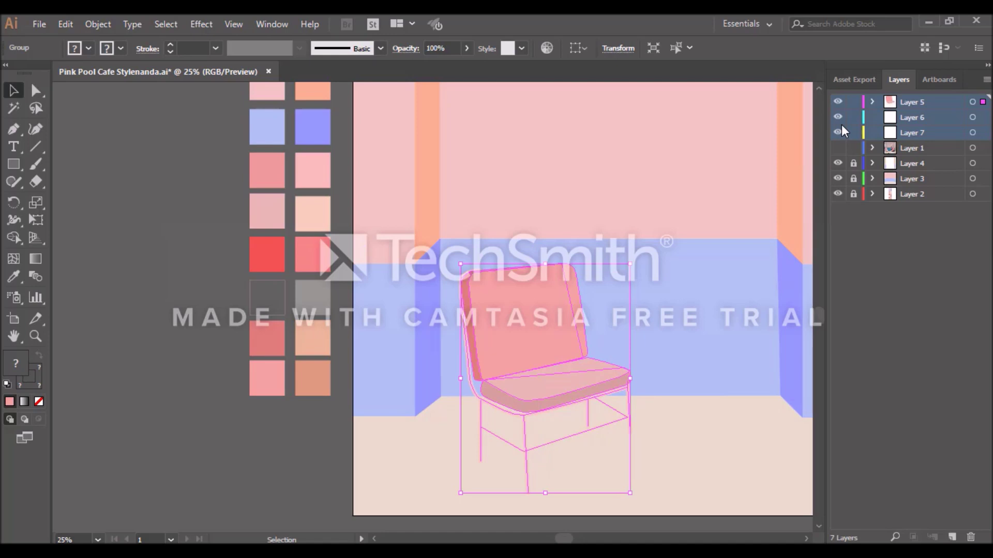
# - Select Layers 5–7 and move the chair group back into place
pyautogui.click(931, 117)
pyautogui.click(925, 119)
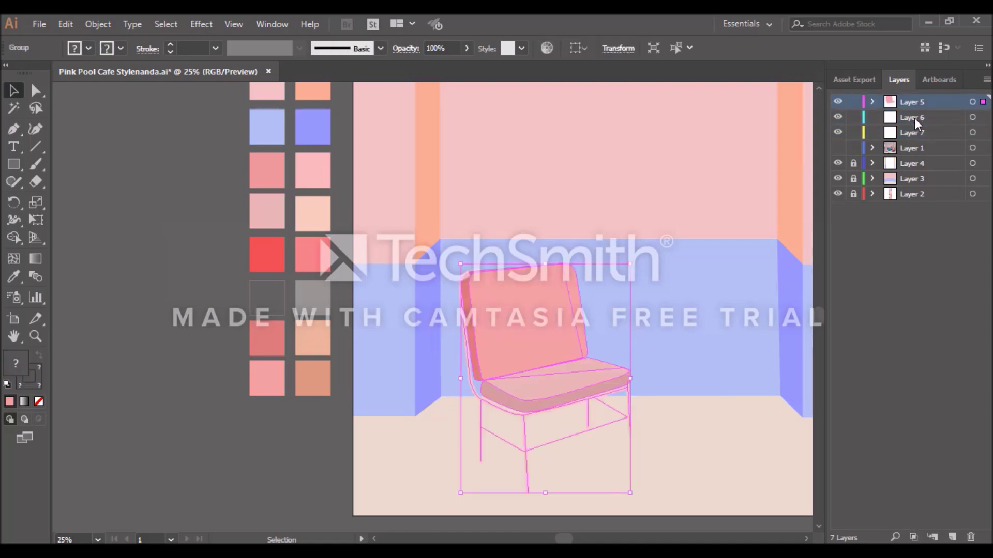
pyautogui.keyDown('shift'); pyautogui.click(920, 132); pyautogui.keyUp('shift')
pyautogui.rightClick(543, 88)
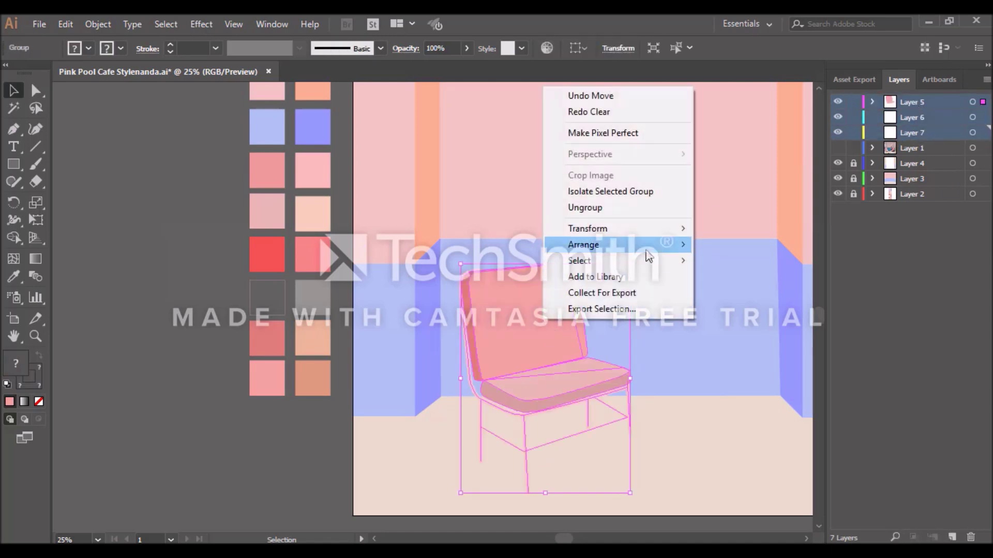
pyautogui.moveTo(532, 318); pyautogui.dragTo(463, 308)
pyautogui.rightClick(463, 309)
pyautogui.press('Escape')
# - Copy the chair, paste it onto a new layer, and begin mirroring the copy
pyautogui.click(66, 24)
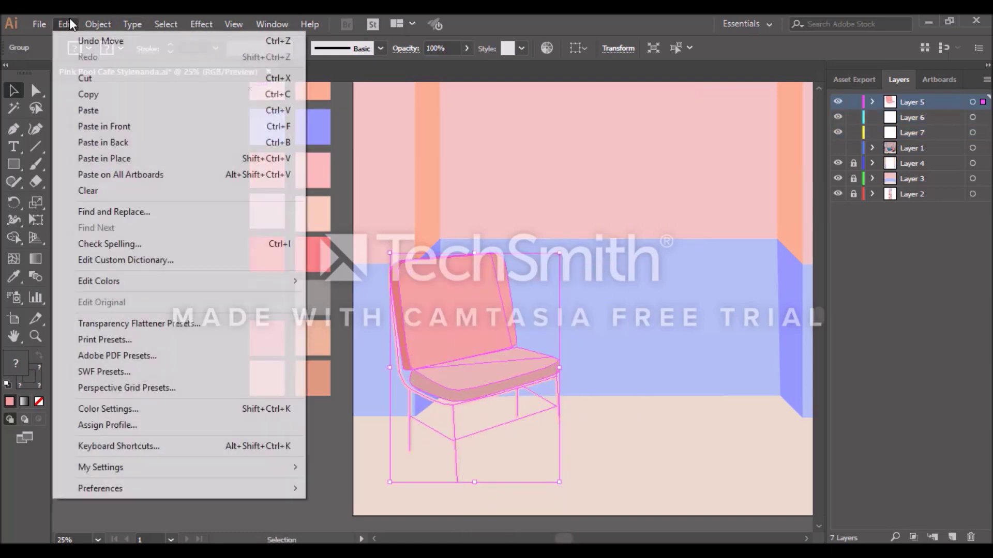
pyautogui.click(72, 95)
pyautogui.click(951, 538)
pyautogui.click(65, 24)
pyautogui.click(101, 110)
pyautogui.click(105, 24)
pyautogui.click(392, 77)
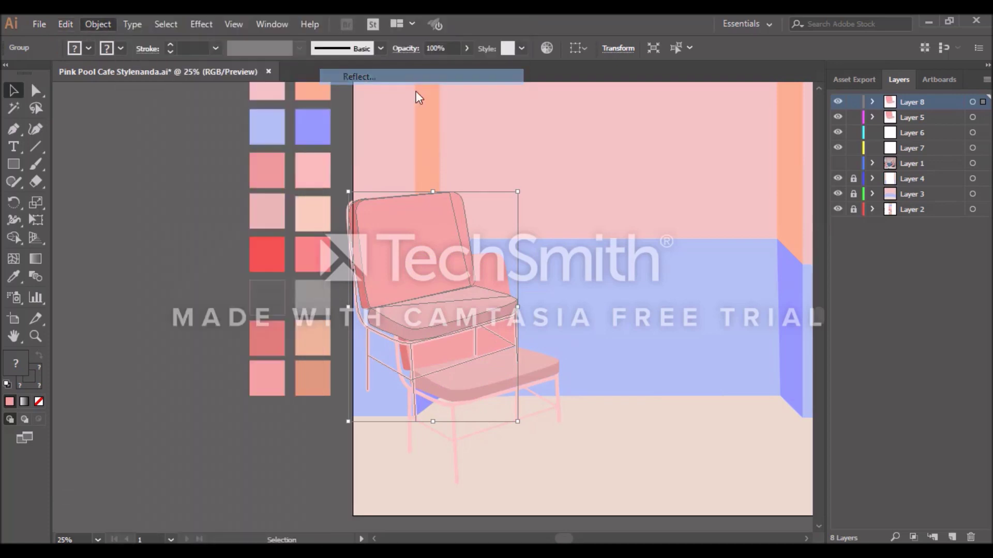
# - Reflect the chair copy and move it to the room's right side
pyautogui.click(501, 377)
pyautogui.moveTo(505, 363); pyautogui.dragTo(713, 321)
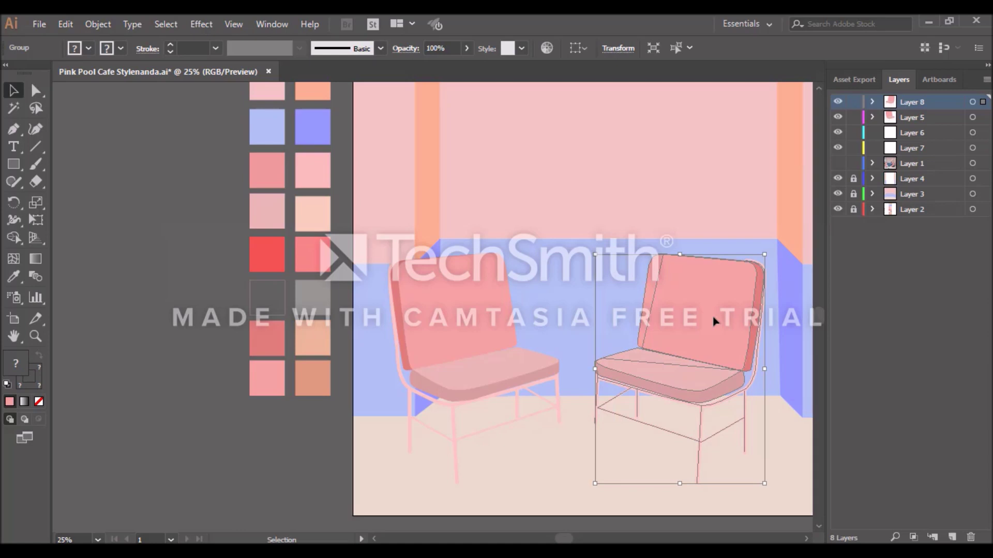
pyautogui.click(444, 335)
pyautogui.click(837, 118)
pyautogui.click(838, 103)
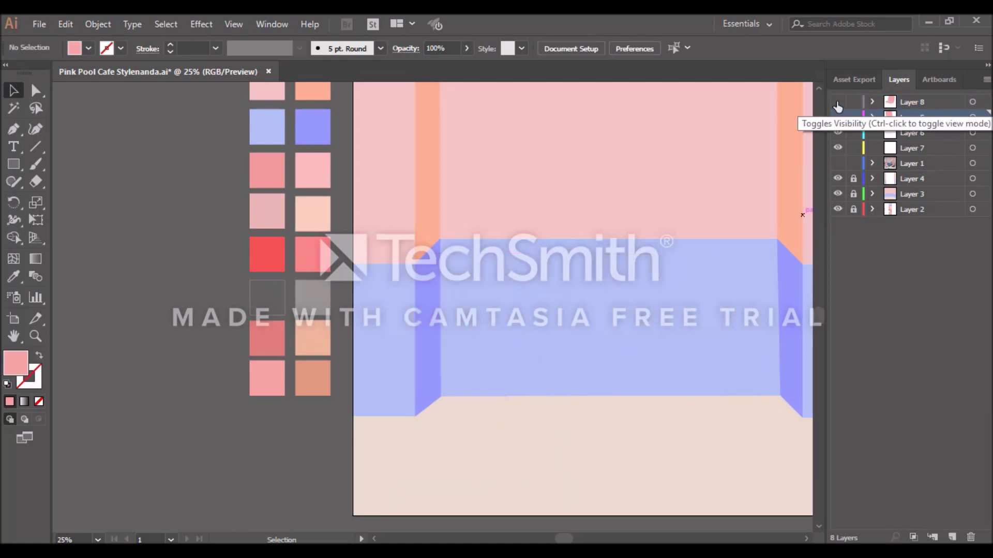
pyautogui.click(838, 103)
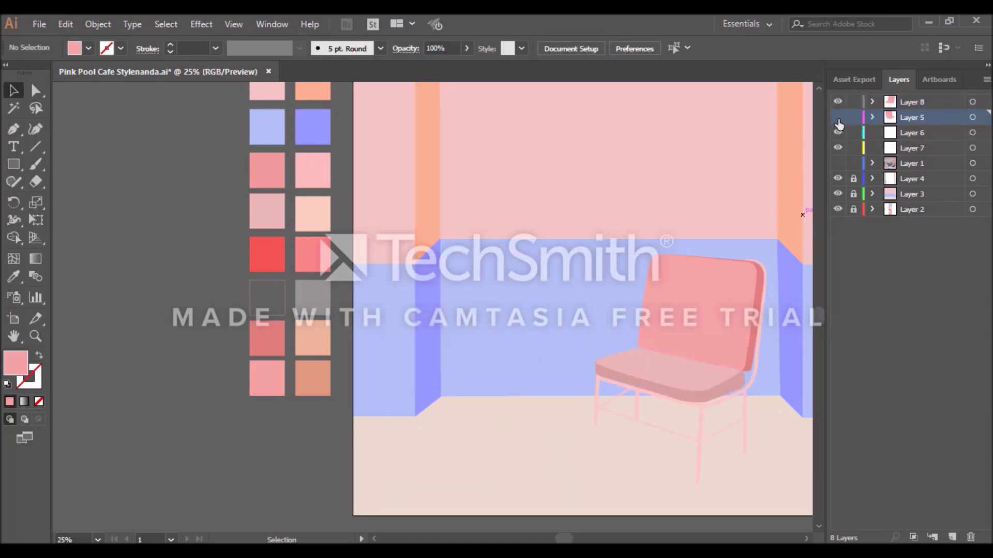
# - Lower the right chair slightly and scale both chairs down together
pyautogui.moveTo(724, 266); pyautogui.dragTo(737, 293)
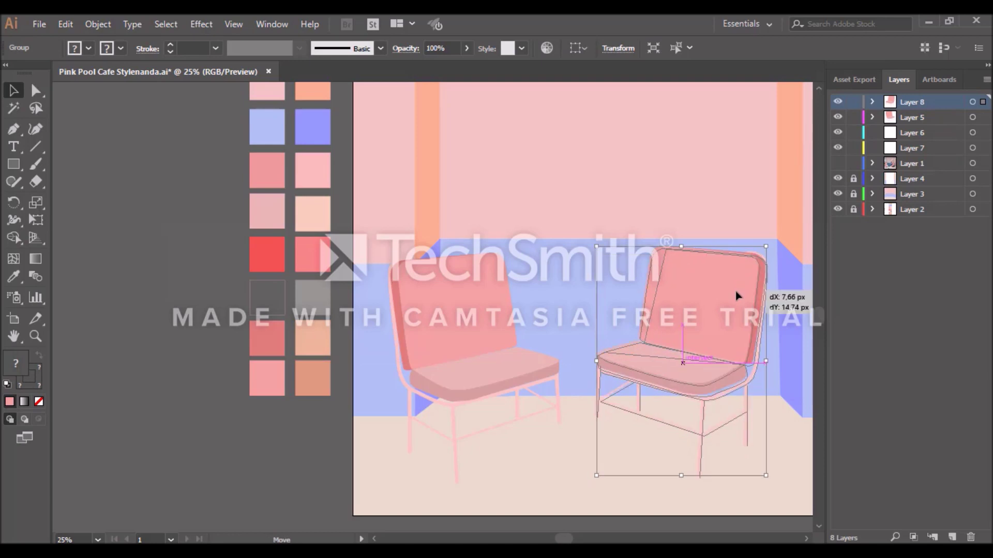
pyautogui.moveTo(737, 292); pyautogui.dragTo(739, 300)
pyautogui.keyDown('shift'); pyautogui.click(481, 286); pyautogui.keyUp('shift')
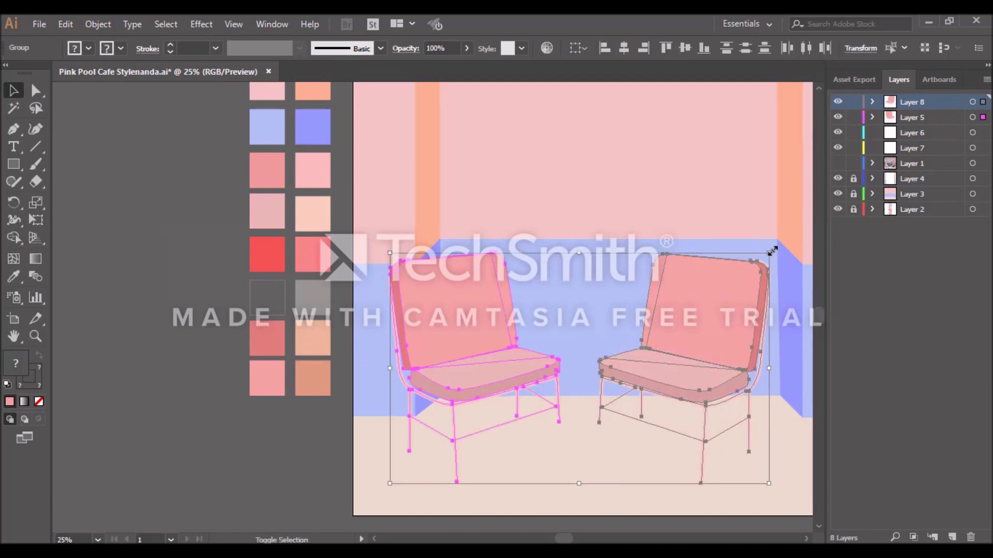
pyautogui.moveTo(769, 255); pyautogui.dragTo(723, 280)
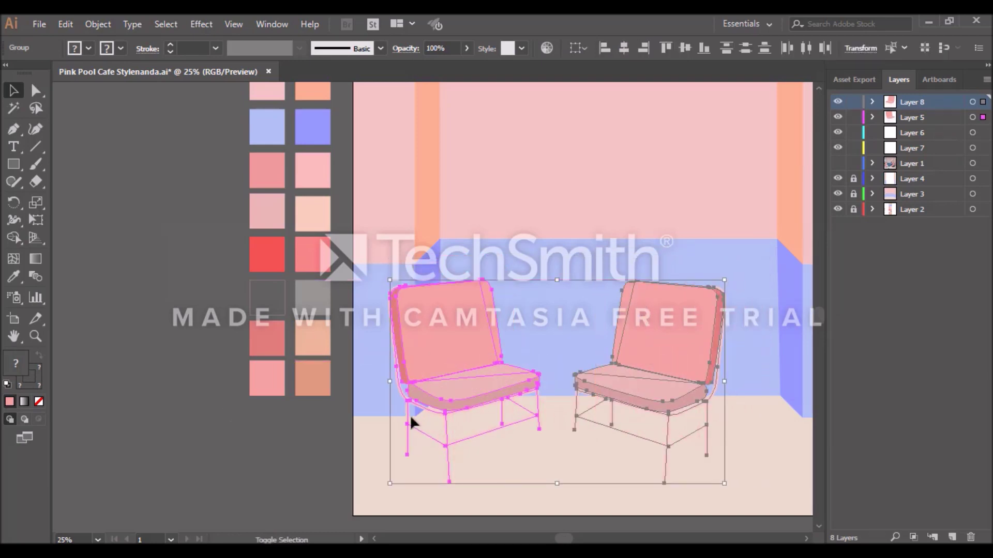
pyautogui.click(199, 244)
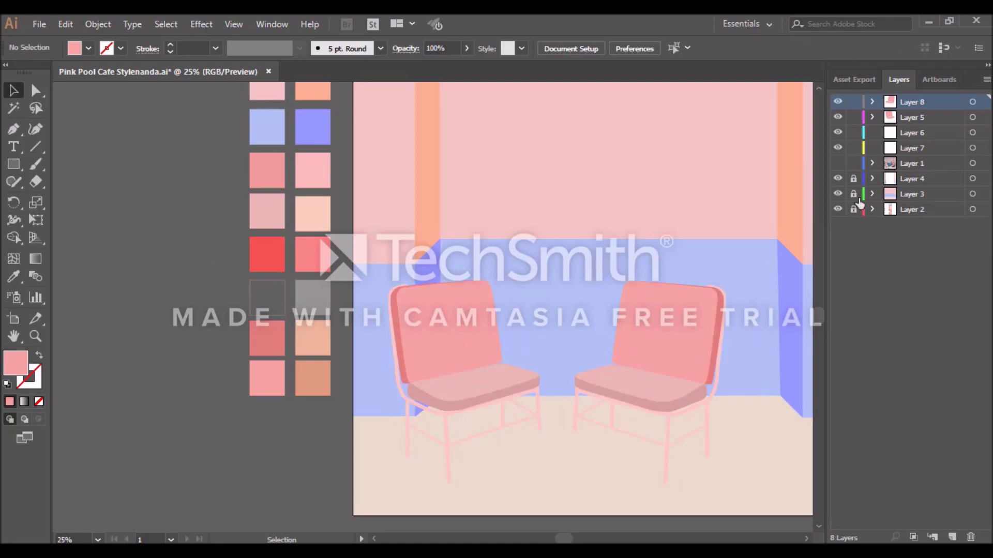
# - Add a pink swatch, lock the wall background layer, and fine-tune both chair positions
pyautogui.click(267, 298)
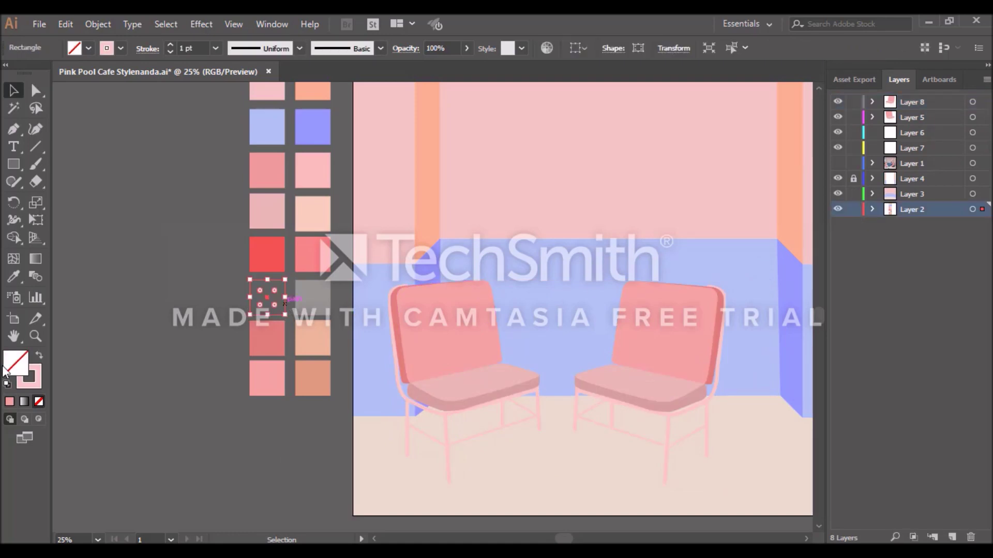
pyautogui.click(450, 336)
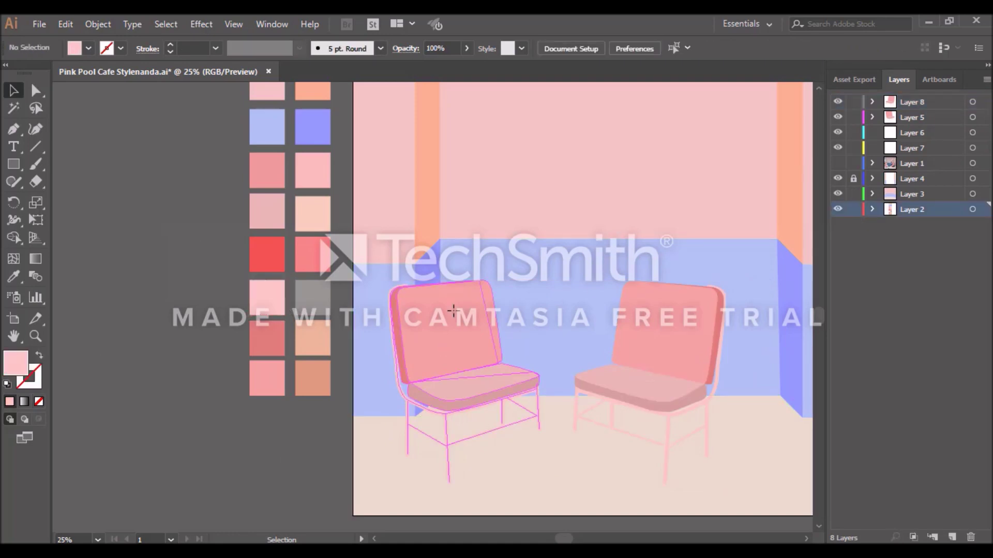
pyautogui.click(853, 195)
pyautogui.moveTo(668, 311); pyautogui.dragTo(720, 313)
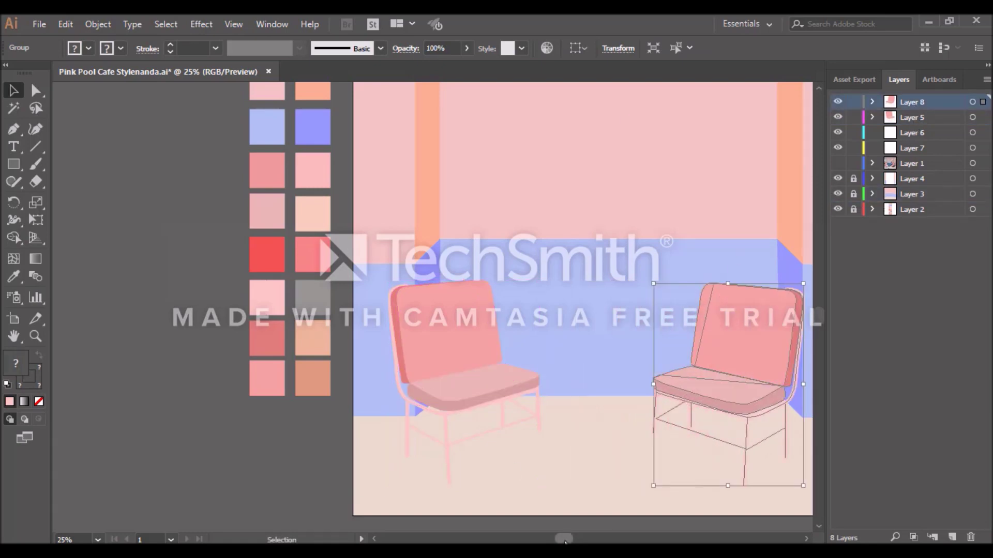
pyautogui.hotkey('ctrl', '0')
pyautogui.moveTo(311, 393); pyautogui.dragTo(326, 394)
# - Show the reference photo layer and add a new Layer 9
pyautogui.click(837, 164)
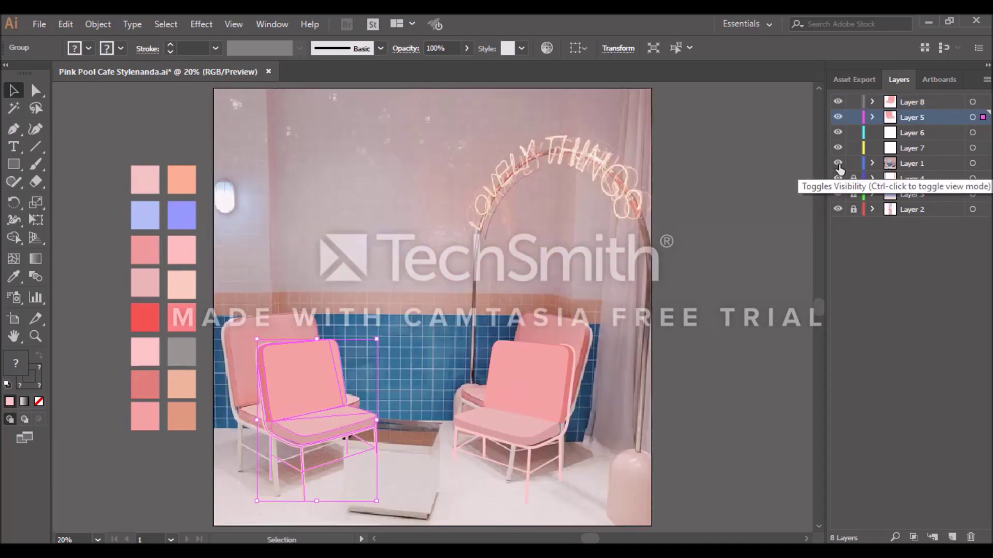
pyautogui.click(938, 108)
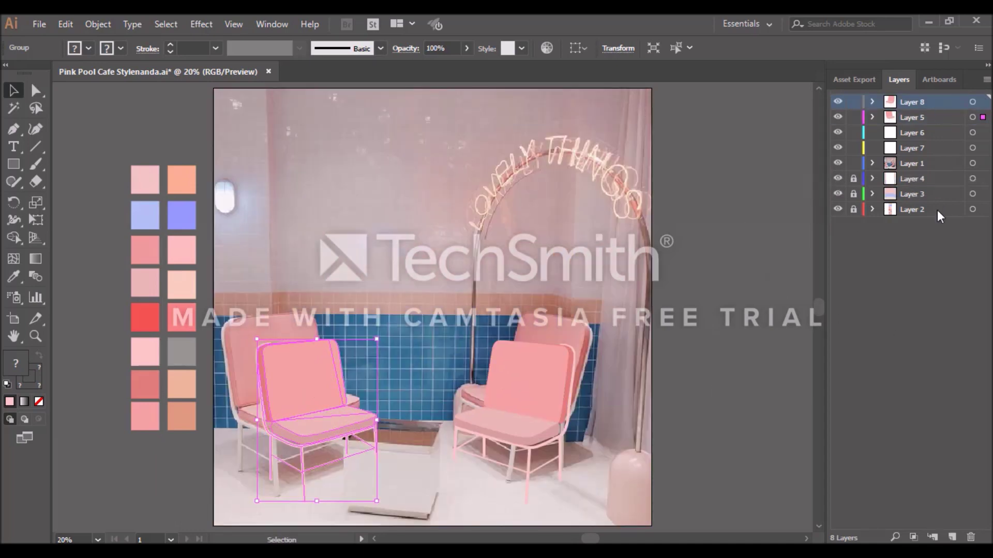
pyautogui.click(952, 537)
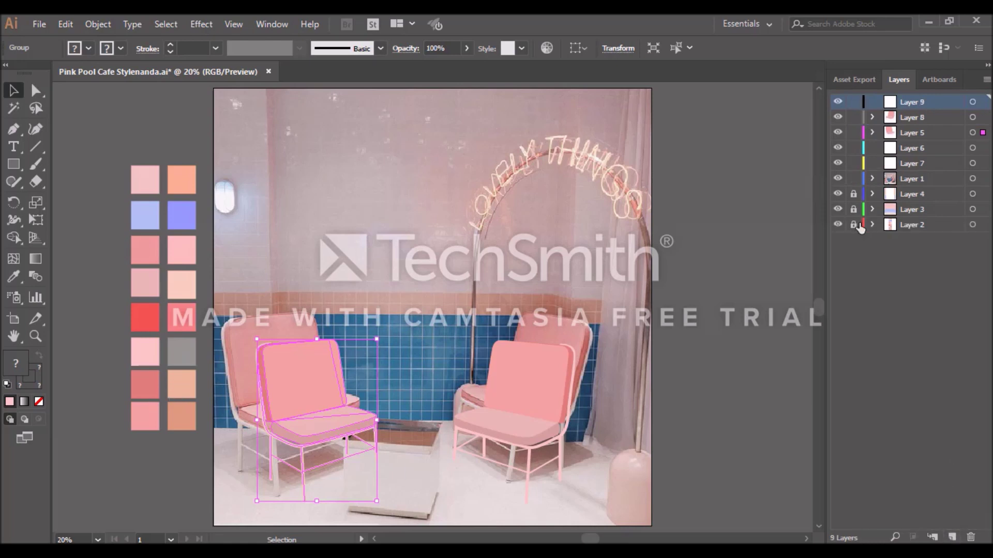
# - Pick the peach swatch, hide the chair layers, and lock the background except the reference photo
pyautogui.click(181, 384)
pyautogui.press('p')
pyautogui.hotkey('ctrl', '+')
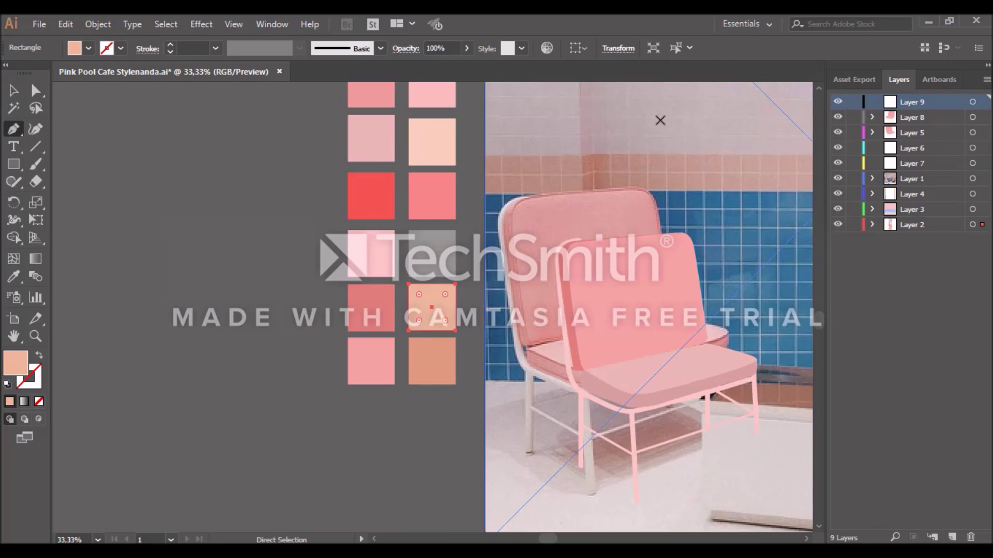
pyautogui.moveTo(838, 117); pyautogui.dragTo(838, 133)
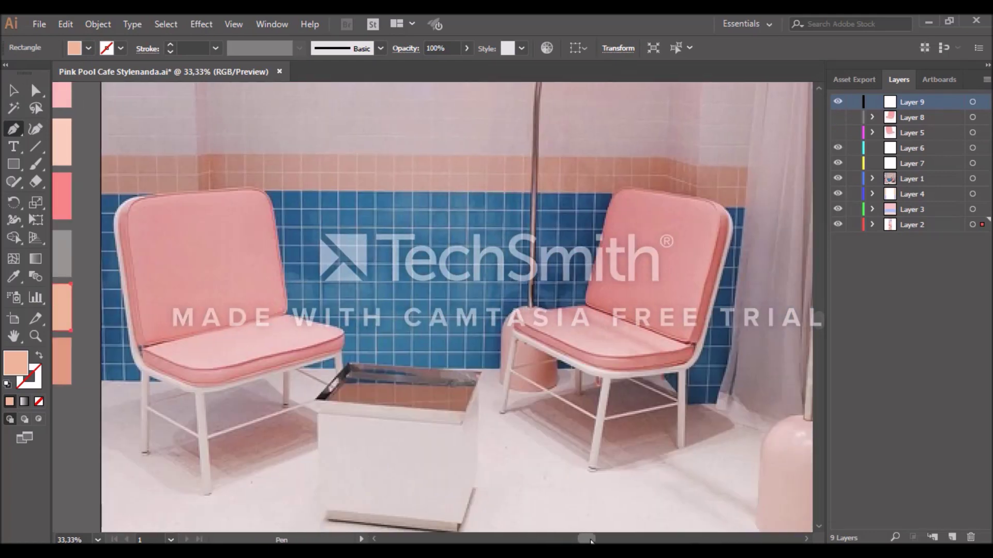
pyautogui.hscroll(5, 821, 322)
pyautogui.hotkey('ctrl', '-')
pyautogui.hscroll(3, 673, 413)
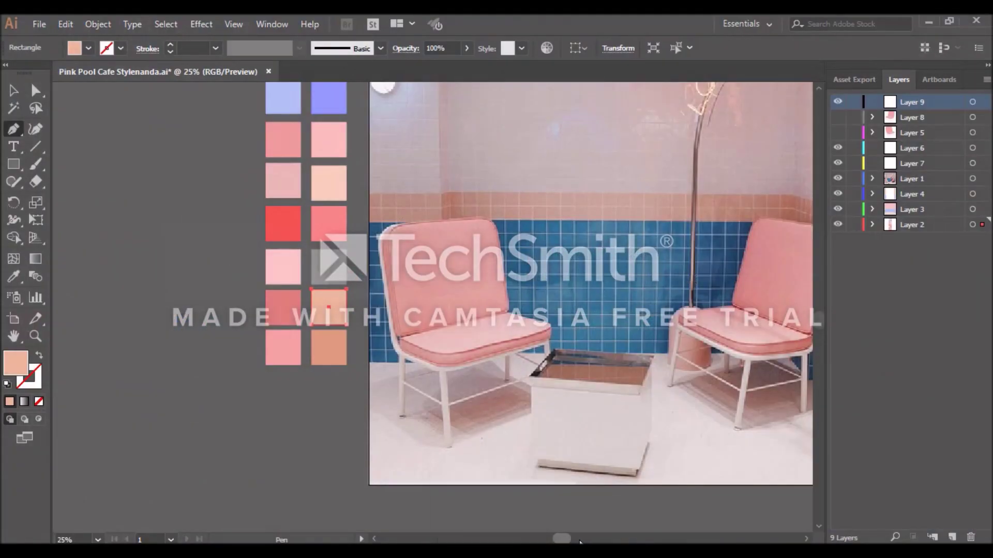
pyautogui.hscroll(-5, 517, 362)
pyautogui.moveTo(13, 128); pyautogui.dragTo(89, 138)
pyautogui.scroll(4, 823, 310)
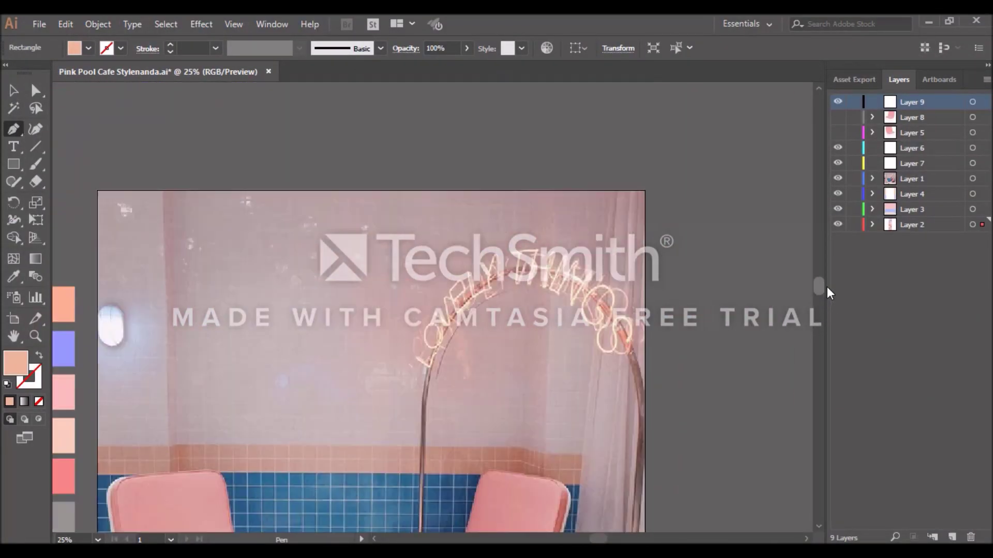
pyautogui.moveTo(852, 227); pyautogui.dragTo(855, 190)
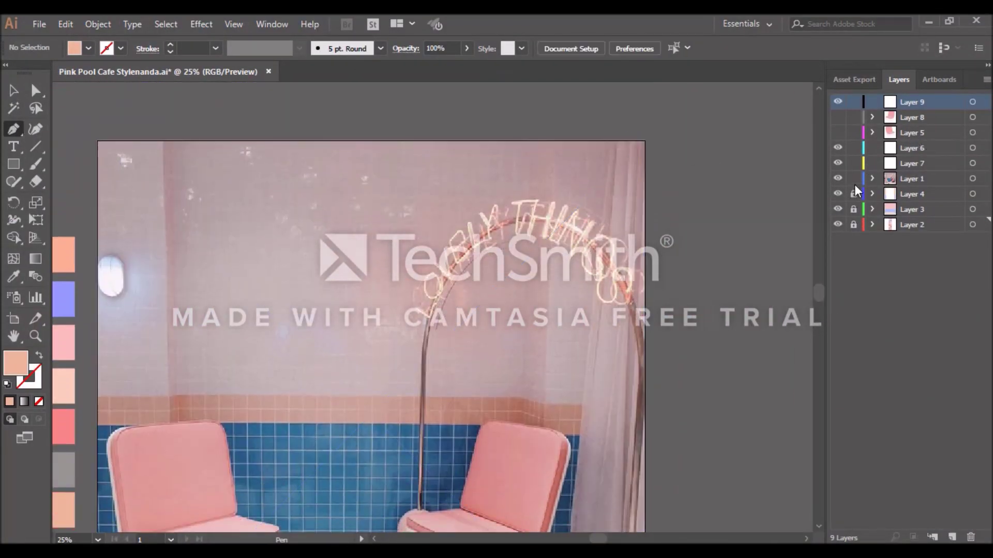
pyautogui.moveTo(13, 128); pyautogui.dragTo(94, 131)
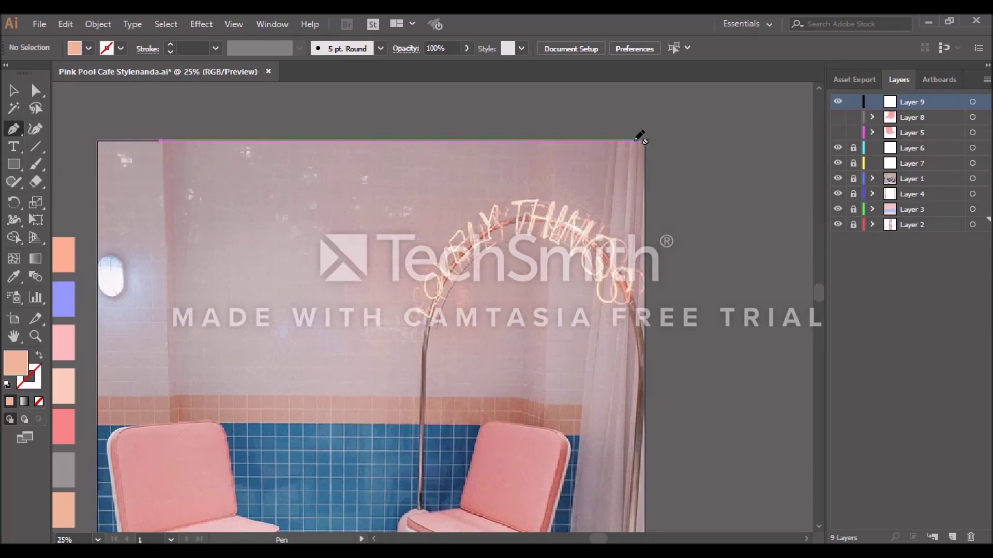
pyautogui.click(853, 179)
pyautogui.hotkey('ctrl', '-')
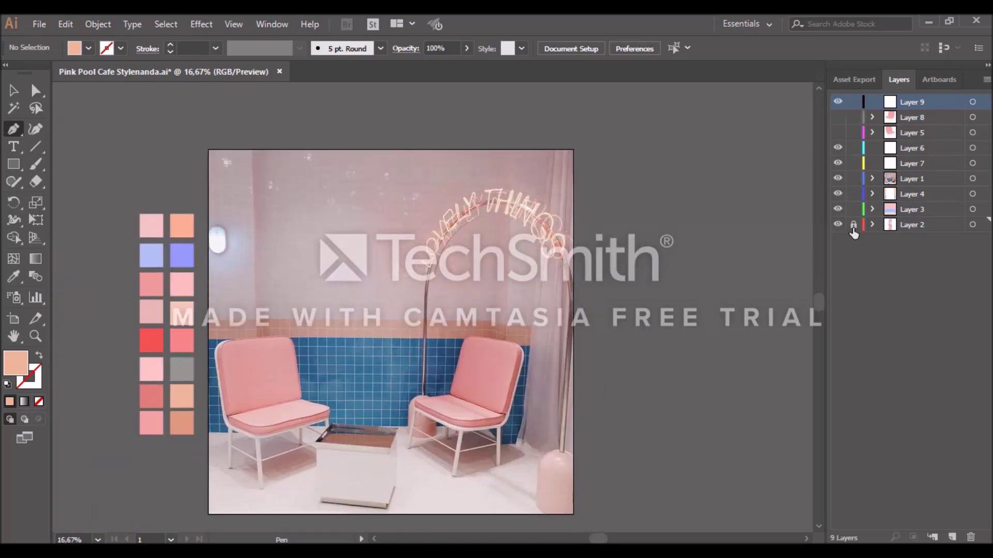
# - Trace the curtain outline with the Pen tool over the photo's right edge
pyautogui.click(552, 153)
pyautogui.hotkey('ctrl', '+')
pyautogui.hotkey('ctrl', '+')
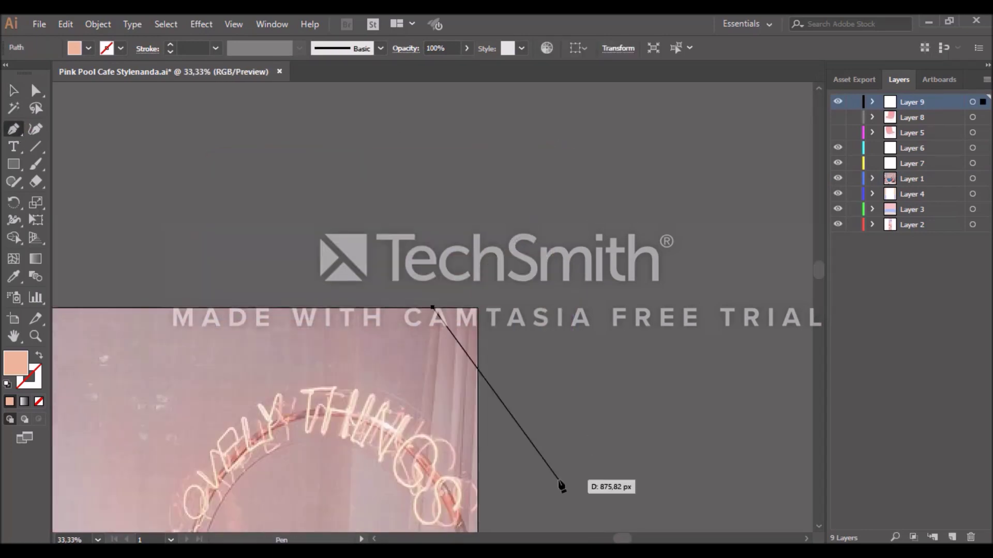
pyautogui.scroll(-10, 819, 287)
pyautogui.scroll(3, 809, 320)
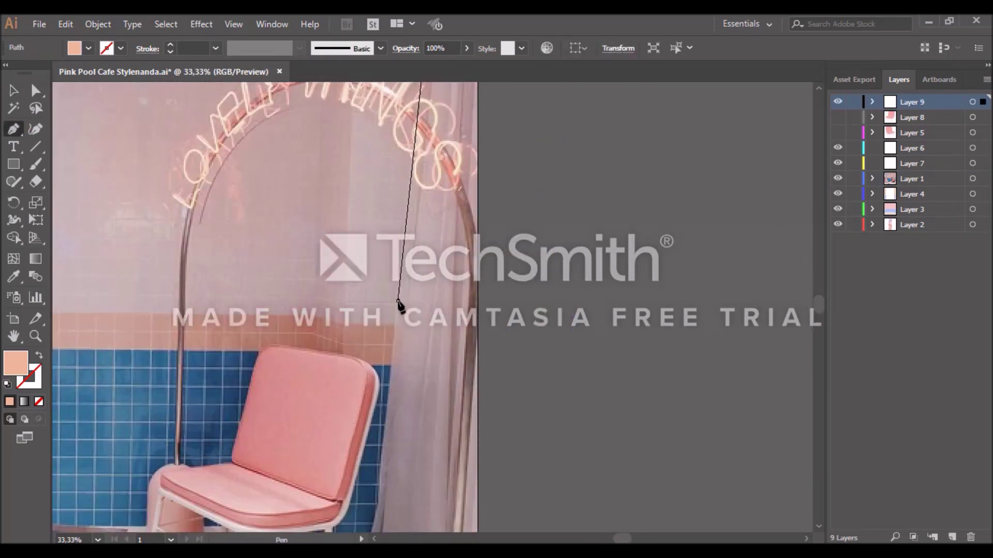
pyautogui.click(391, 362)
pyautogui.scroll(-5, 814, 328)
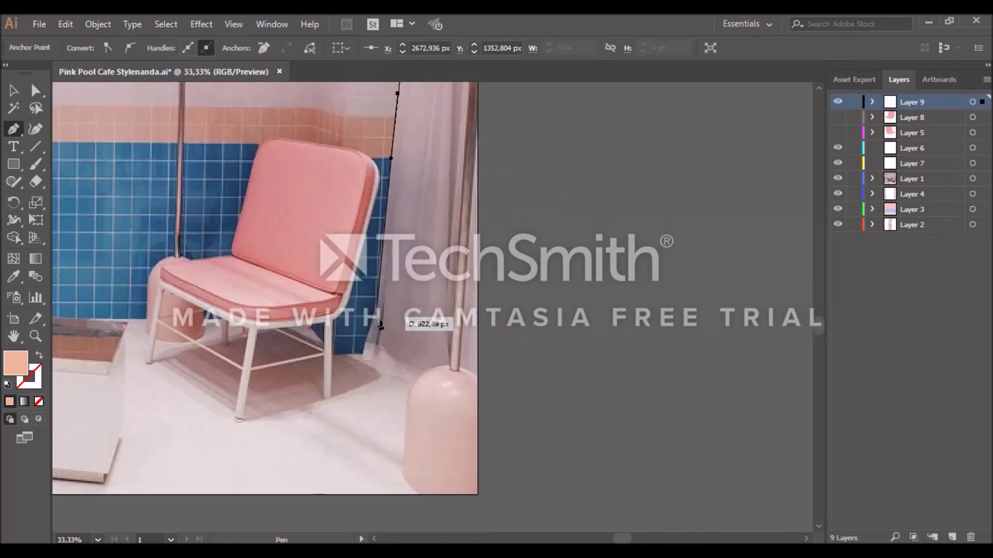
pyautogui.click(377, 299)
pyautogui.click(371, 359)
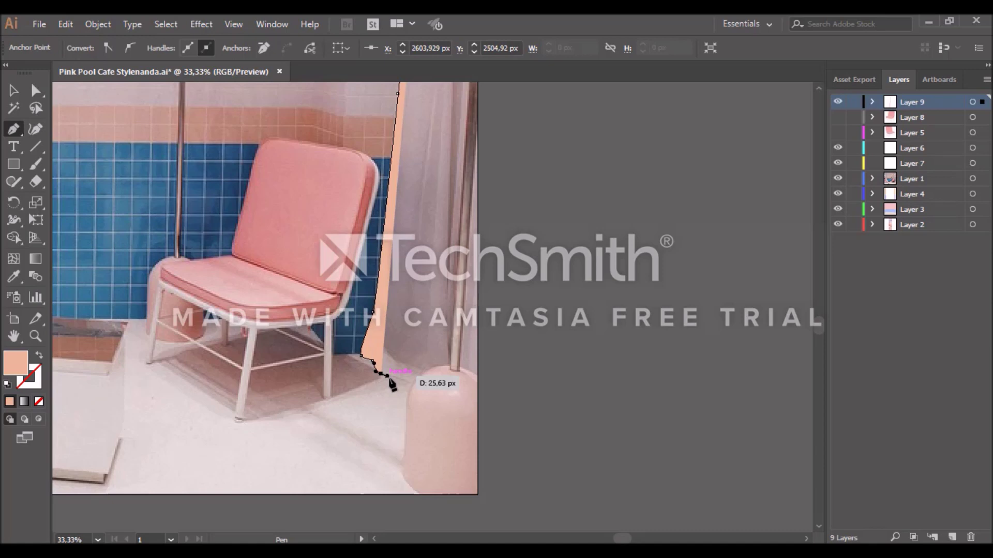
pyautogui.click(403, 380)
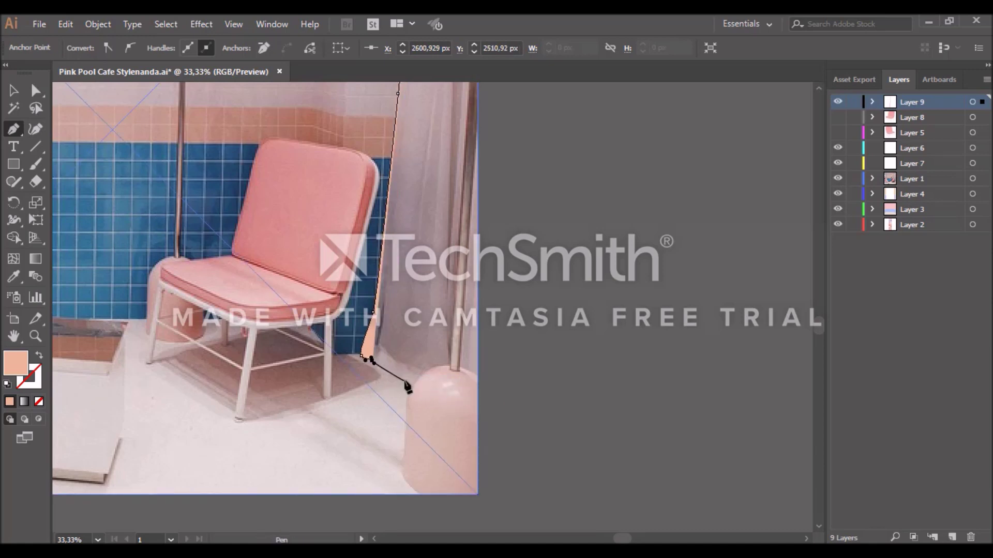
pyautogui.moveTo(477, 390); pyautogui.dragTo(487, 329)
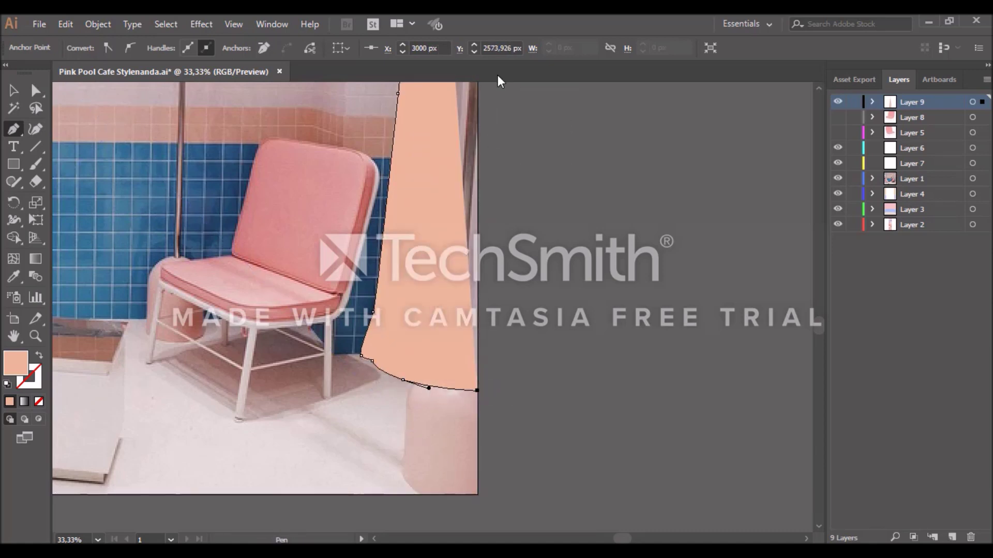
pyautogui.hotkey('ctrl', '-')
pyautogui.moveTo(818, 337); pyautogui.dragTo(820, 301)
pyautogui.click(433, 141)
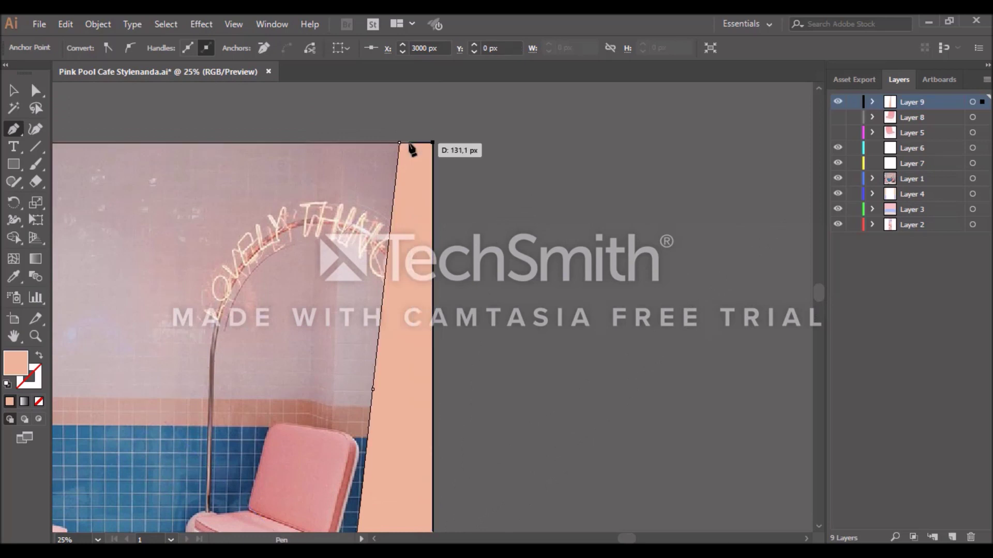
# - Set the peach curtain shape's opacity to 24%
pyautogui.click(14, 93)
pyautogui.click(409, 311)
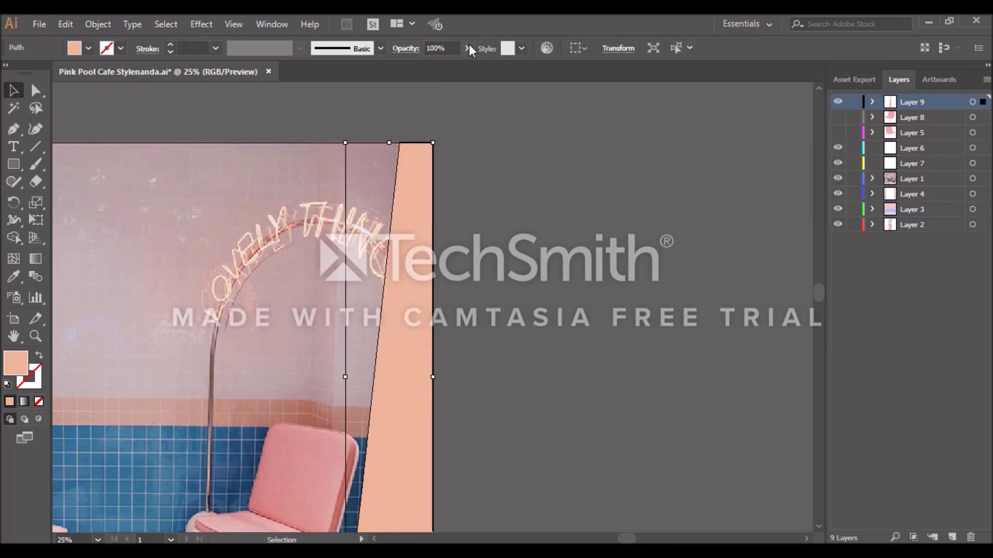
pyautogui.click(467, 48)
pyautogui.moveTo(473, 66); pyautogui.dragTo(429, 66)
pyautogui.click(627, 198)
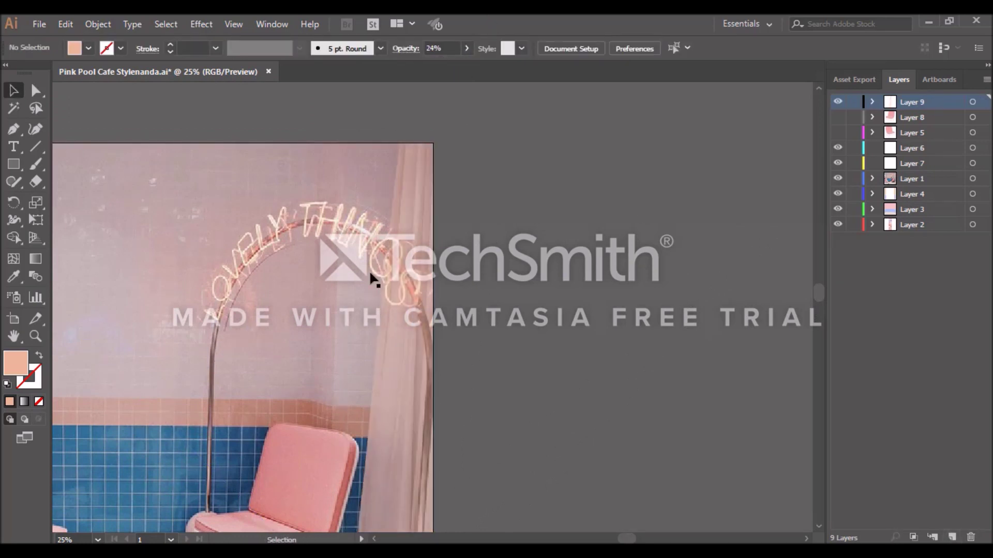
# - Make Layer 9 active and set peach as the stroke with no fill
pyautogui.moveTo(627, 539); pyautogui.dragTo(587, 539)
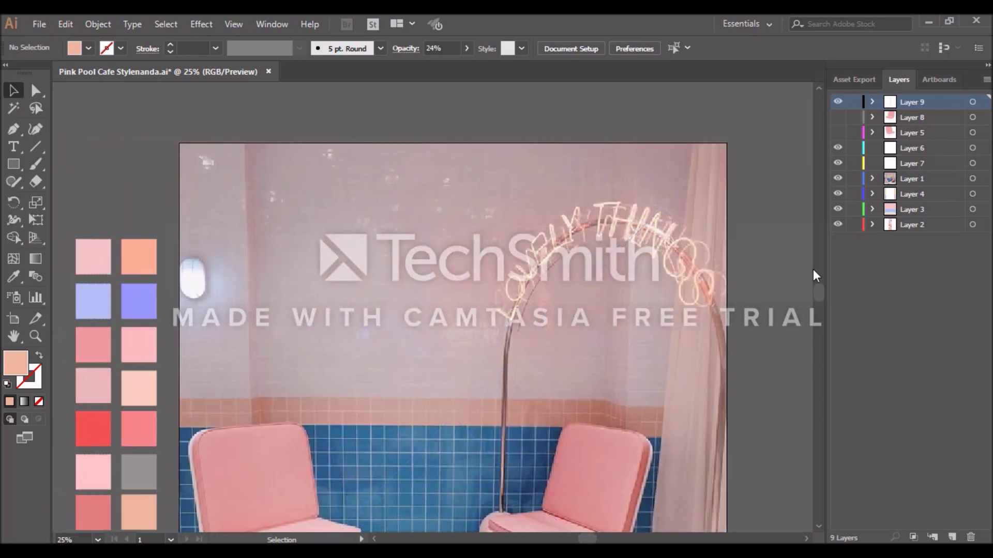
pyautogui.scroll(-3, 813, 270)
pyautogui.click(133, 454)
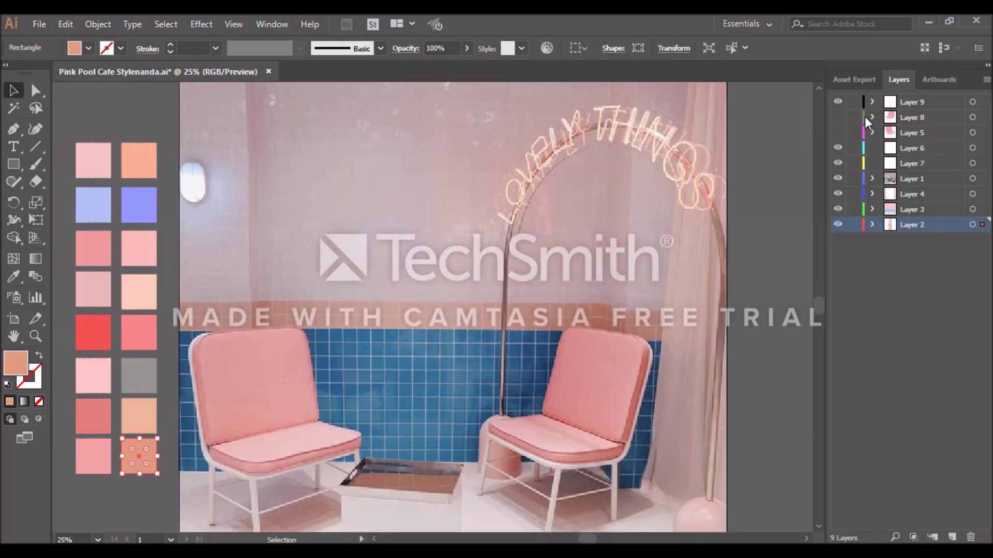
pyautogui.click(910, 102)
pyautogui.click(750, 492)
pyautogui.moveTo(590, 539); pyautogui.dragTo(602, 540)
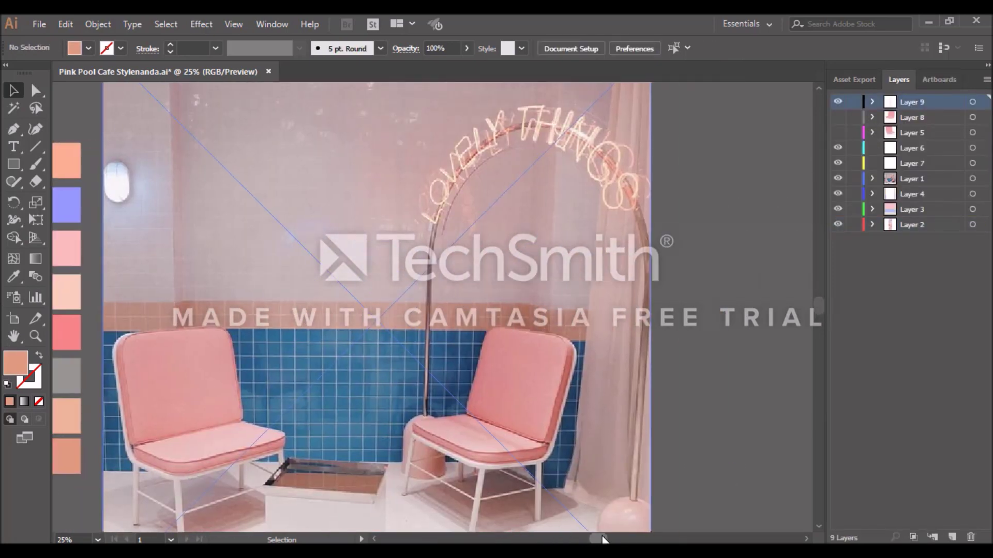
pyautogui.hotkey('shift', 'x')
# - Draw fold lines from the curtain top down the curtain with the Pen tool
pyautogui.press('p')
pyautogui.scroll(2, 820, 294)
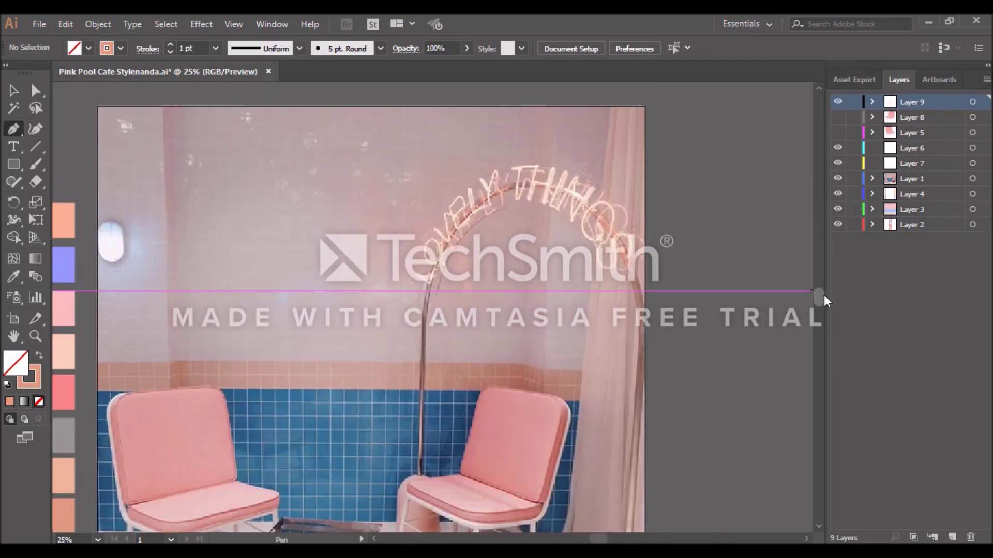
pyautogui.click(617, 106)
pyautogui.moveTo(598, 320); pyautogui.dragTo(598, 331)
pyautogui.hotkey('ctrl', 'z')
pyautogui.hotkey('ctrl', 'z')
pyautogui.click(629, 106)
pyautogui.click(611, 366)
pyautogui.hotkey('ctrl', 'z')
pyautogui.hotkey('ctrl', 'z')
pyautogui.click(637, 106)
pyautogui.moveTo(623, 395); pyautogui.dragTo(625, 515)
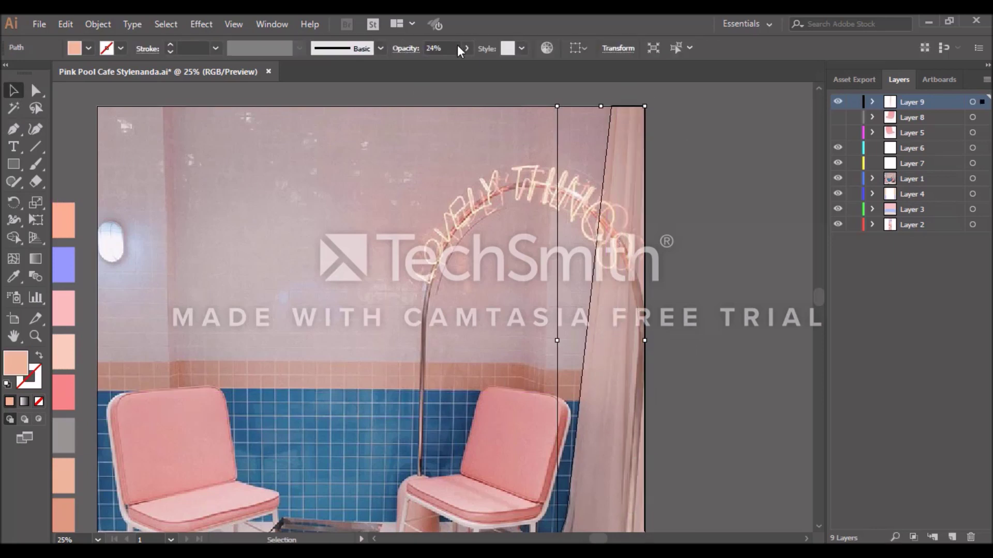
# - Make the curtain 100% opaque and give the fold lines a tapered lens width profile
pyautogui.click(612, 206)
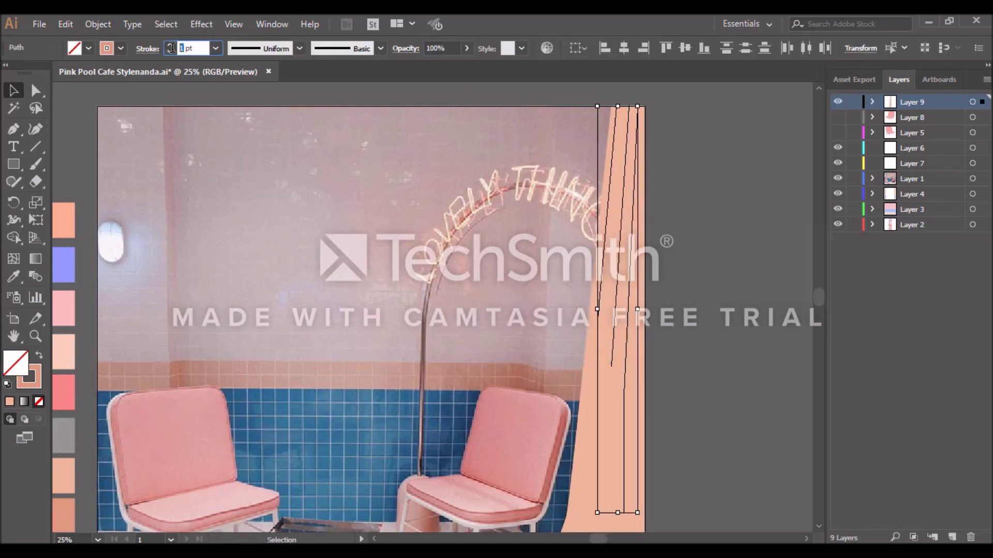
pyautogui.click(299, 48)
pyautogui.click(248, 106)
pyautogui.click(670, 132)
pyautogui.click(611, 219)
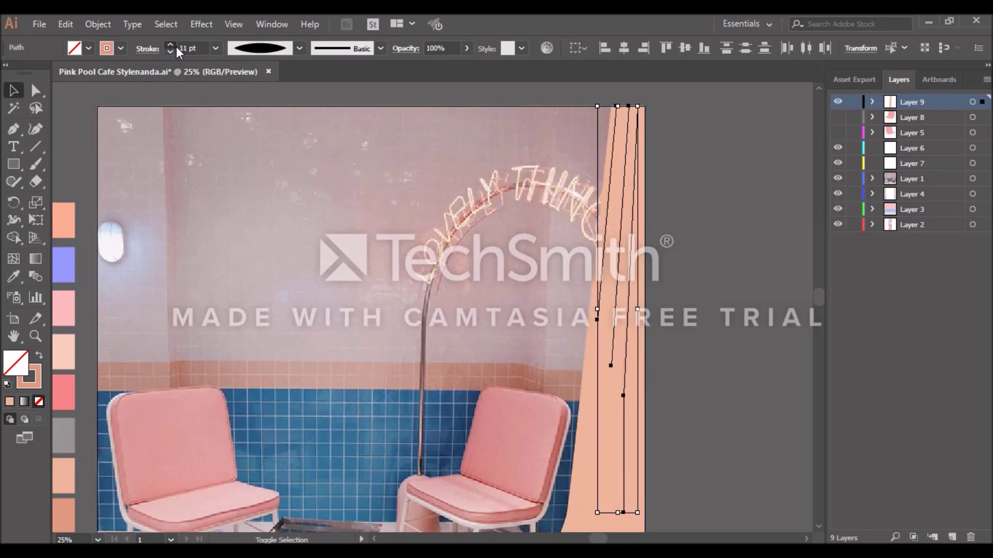
pyautogui.hotkey('ctrl', 'shift', 'a')
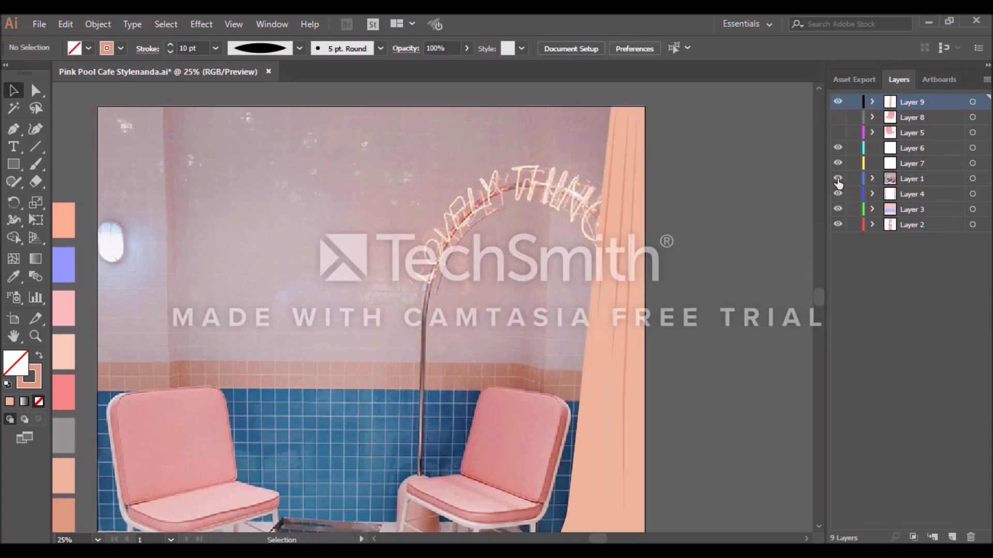
# - Hide the reference photo layer and show the flat illustration layers
pyautogui.click(838, 179)
pyautogui.click(838, 132)
pyautogui.moveTo(817, 299); pyautogui.dragTo(821, 311)
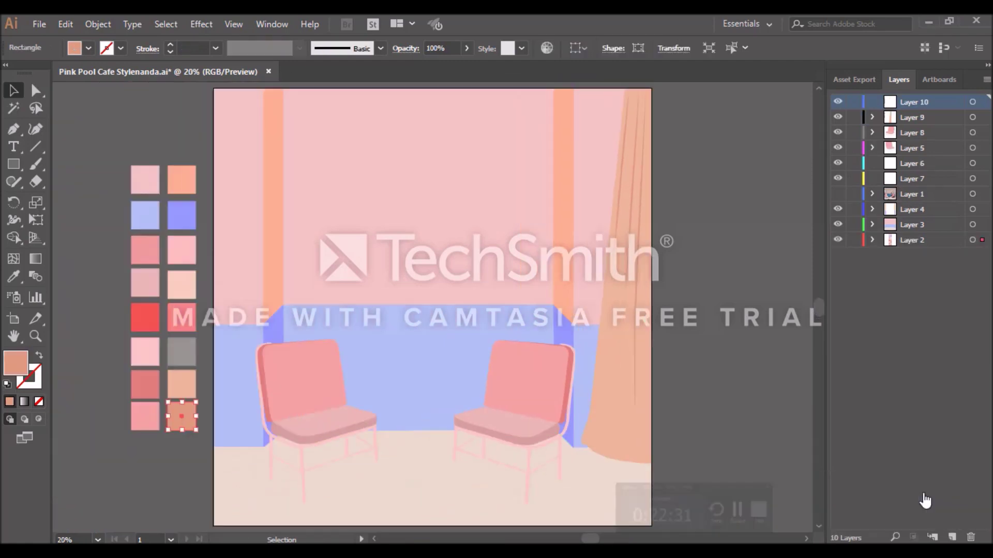
# - Draw a light-coloured vertical line from the artboard top to the bottom of the wall
pyautogui.click(253, 476)
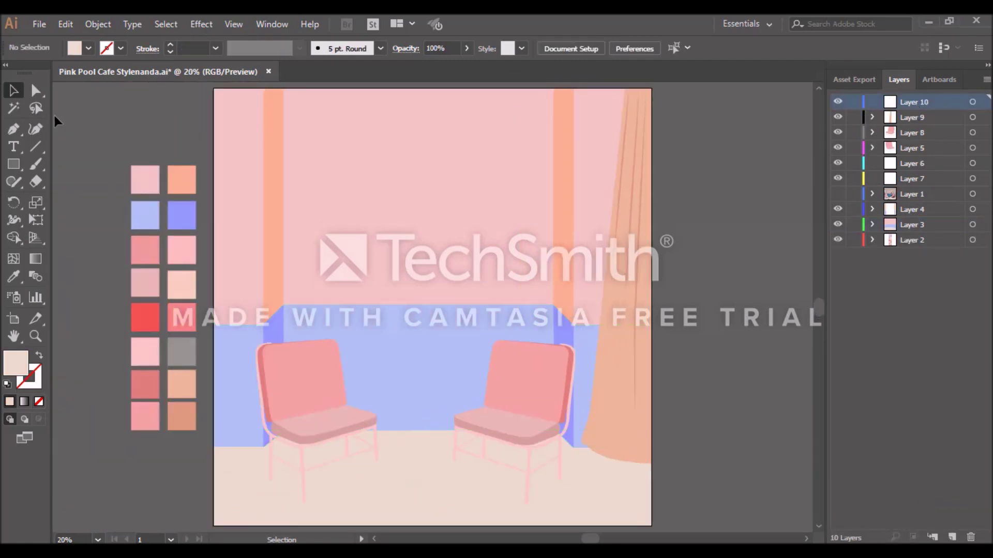
pyautogui.scroll(1, 233, 93)
pyautogui.click(230, 101)
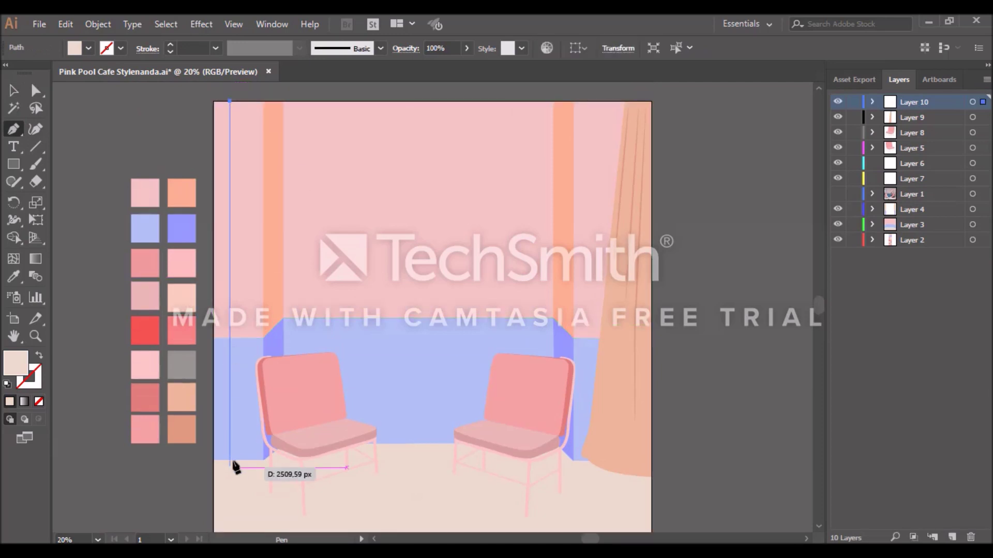
pyautogui.click(230, 460)
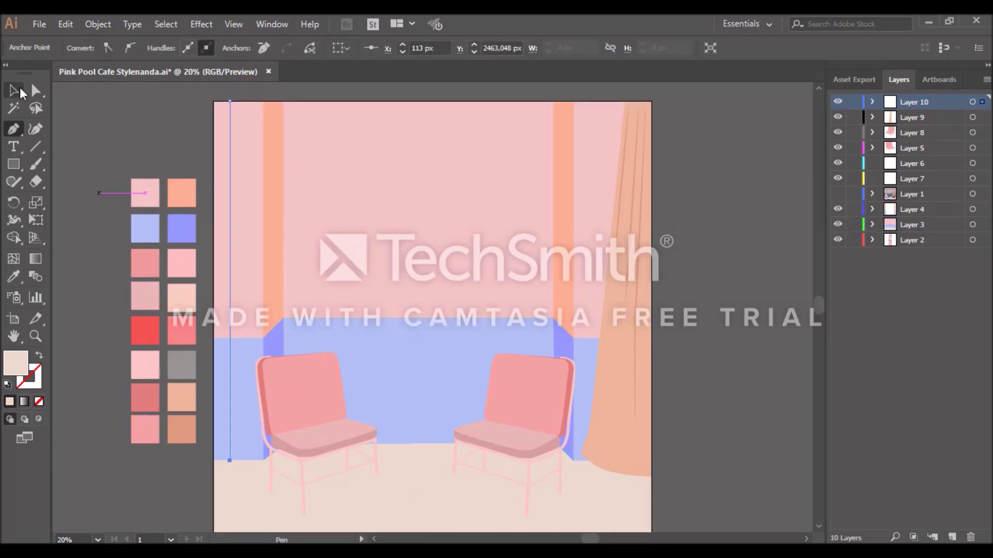
pyautogui.click(14, 91)
pyautogui.click(229, 155)
pyautogui.click(39, 356)
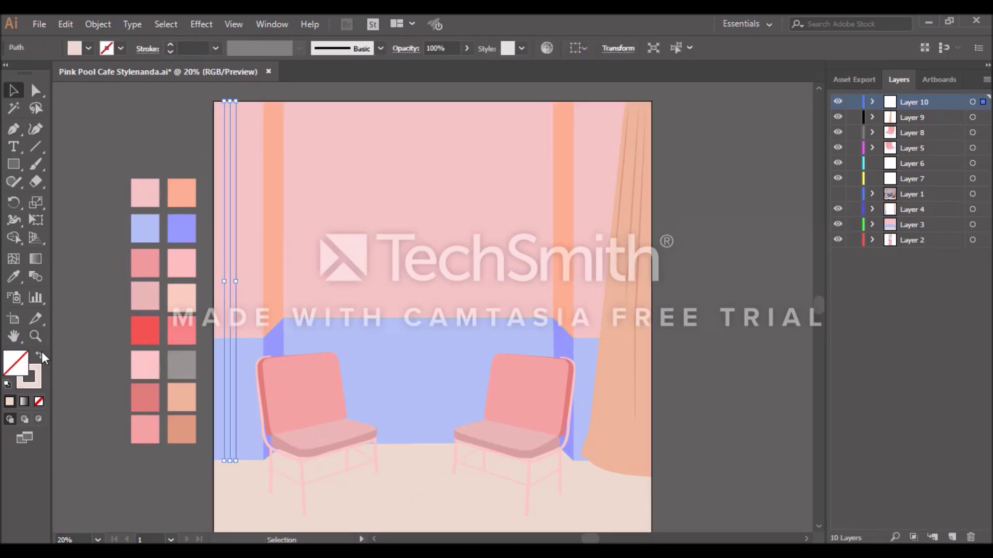
pyautogui.click(138, 108)
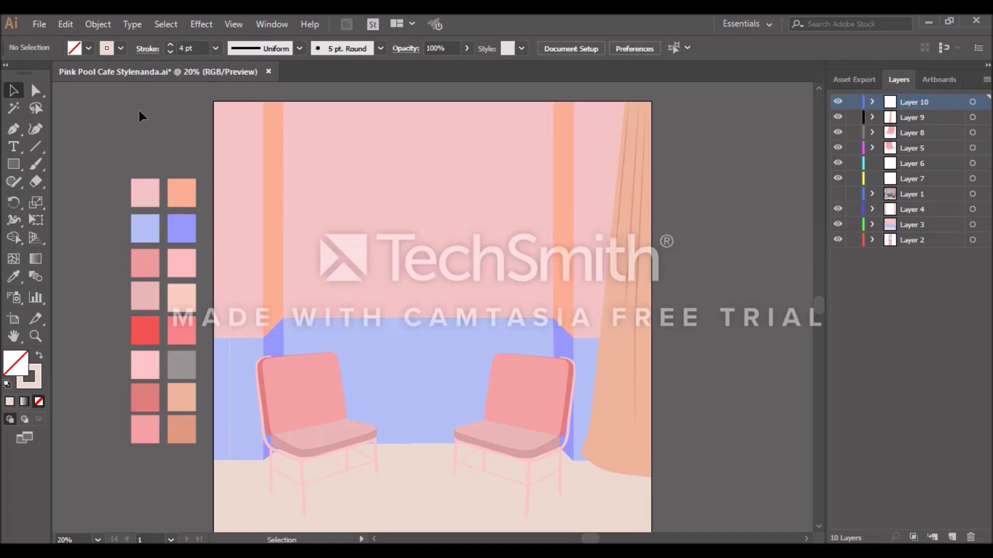
# - Copy the line beside the curtain and blend the two lines with set spacing
pyautogui.click(230, 156)
pyautogui.moveTo(226, 137)
pyautogui.mouseDown()
pyautogui.moveTo(432, 278)
pyautogui.moveTo(605, 253)
pyautogui.moveTo(627, 262)
pyautogui.mouseUp()
pyautogui.click(628, 419)
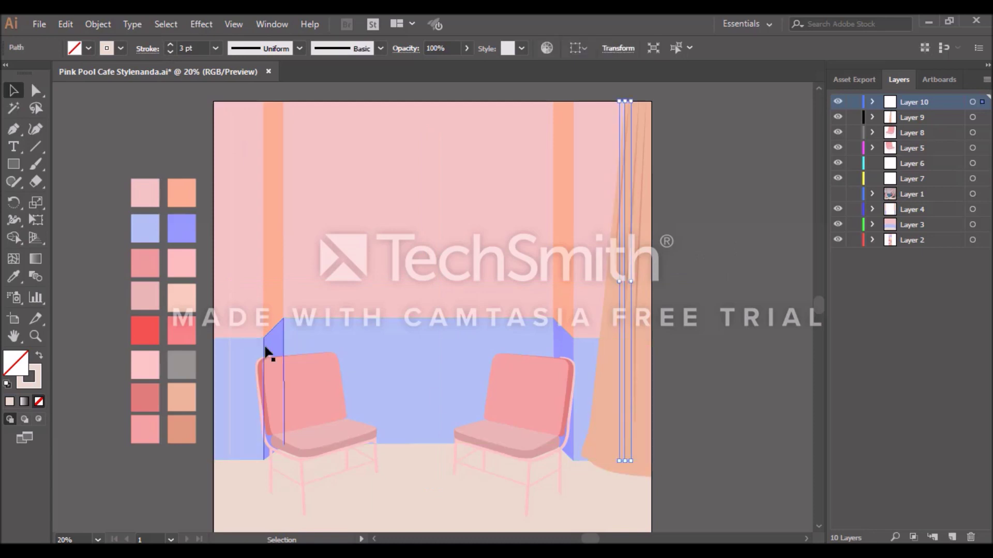
pyautogui.keyDown('shift'); pyautogui.click(228, 323); pyautogui.keyUp('shift')
pyautogui.doubleClick(36, 276)
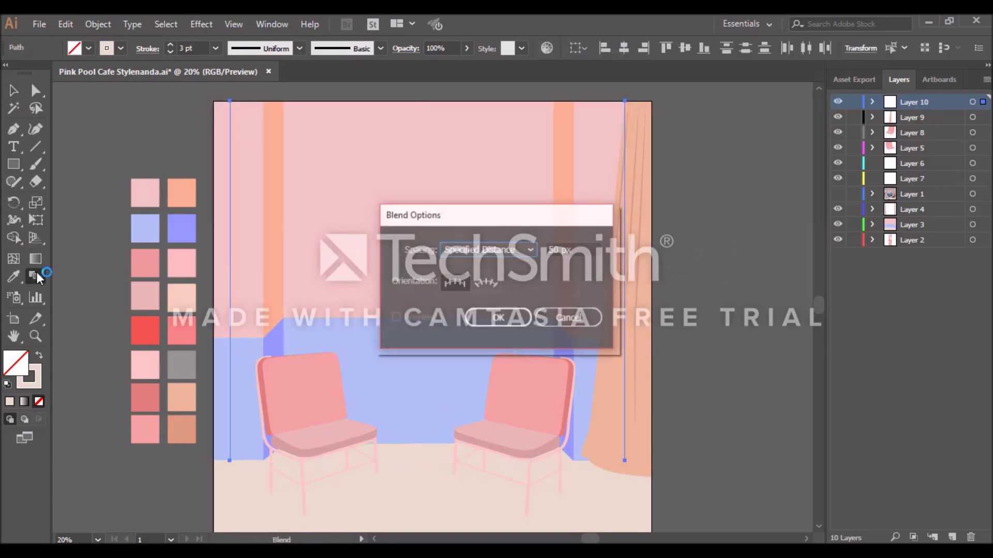
pyautogui.click(504, 317)
pyautogui.click(624, 102)
pyautogui.click(13, 90)
pyautogui.click(128, 109)
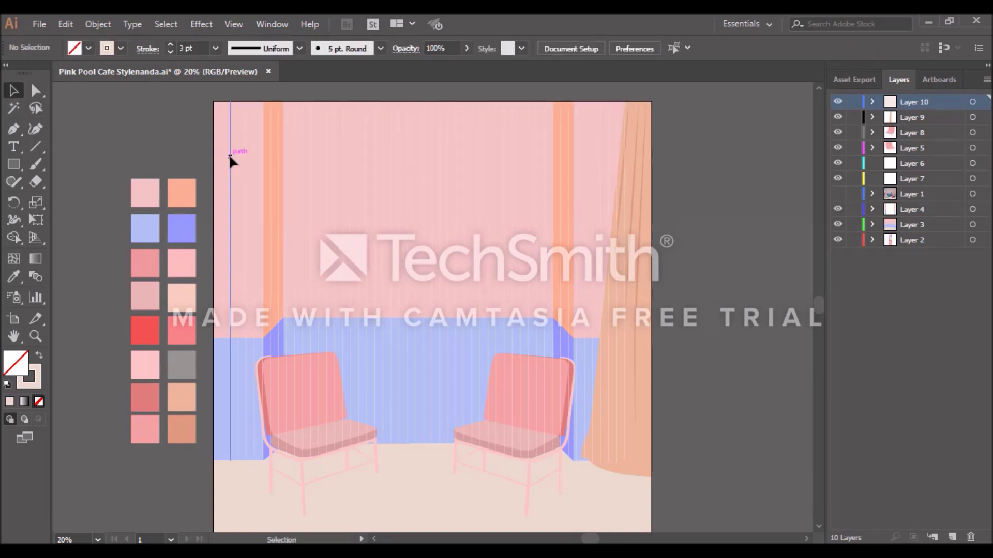
# - Rotate a horizontal copy of the blend, stretch it to artboard width and floor line, and move Layer 10 below Layer 5
pyautogui.click(230, 155)
pyautogui.moveTo(610, 126); pyautogui.dragTo(474, 401)
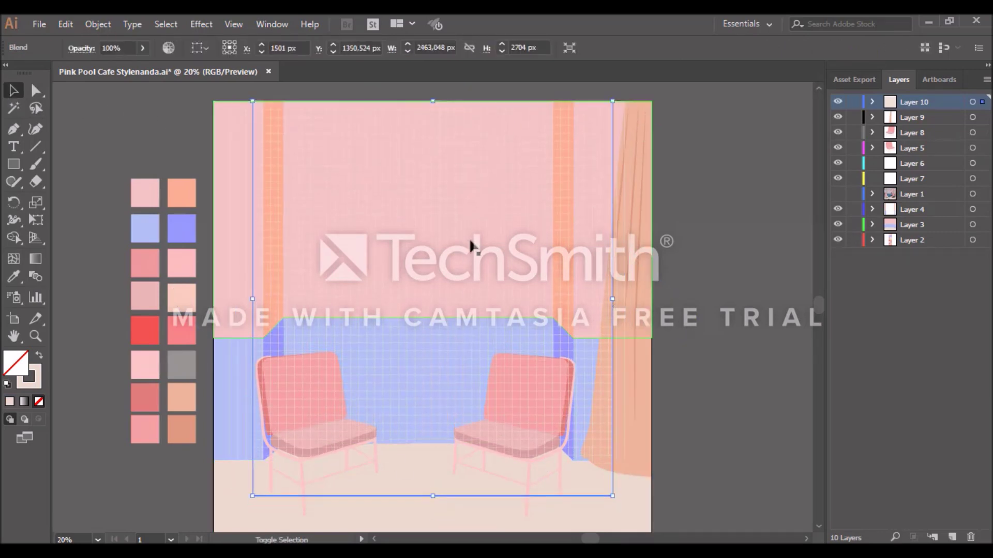
pyautogui.moveTo(252, 300); pyautogui.dragTo(213, 299)
pyautogui.moveTo(613, 299); pyautogui.dragTo(651, 299)
pyautogui.moveTo(430, 496); pyautogui.dragTo(432, 461)
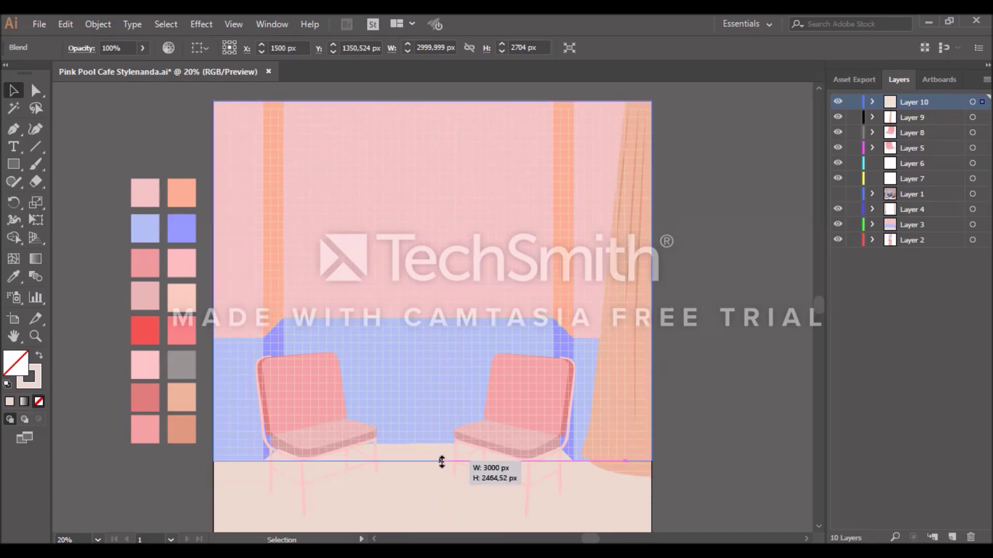
pyautogui.moveTo(935, 104); pyautogui.dragTo(942, 156)
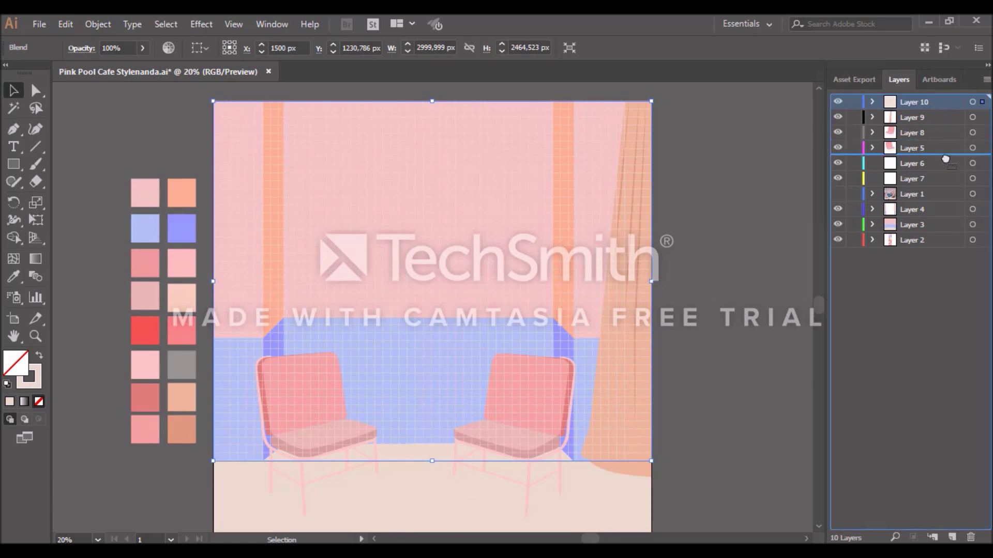
# - On a new layer, draw a horizontal grey-stroked line across the upper wall
pyautogui.click(749, 156)
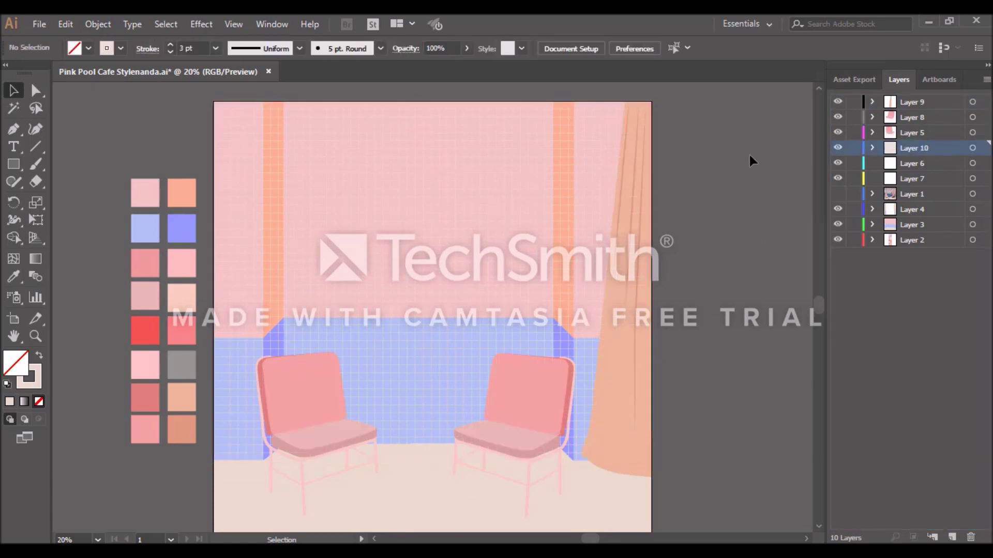
pyautogui.click(181, 365)
pyautogui.click(764, 186)
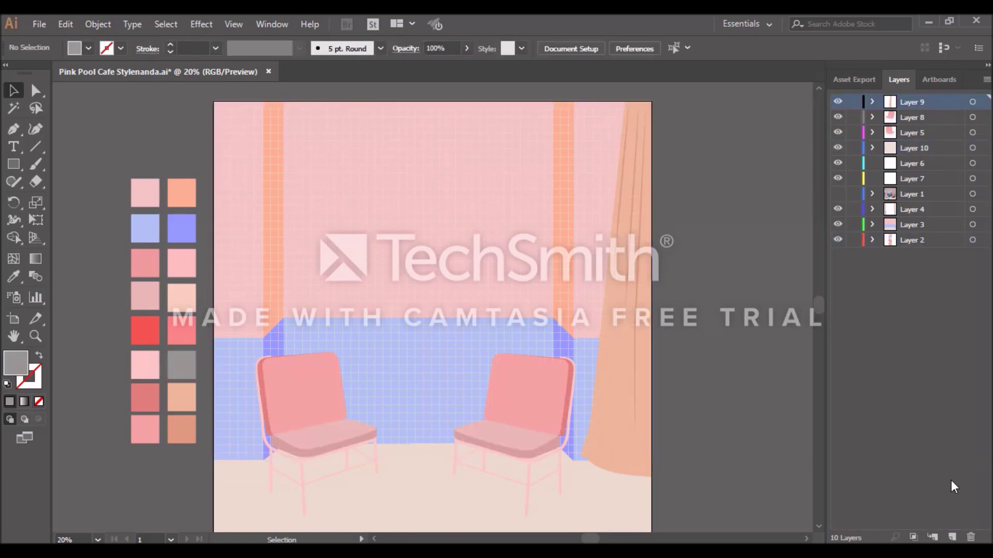
pyautogui.click(952, 537)
pyautogui.moveTo(347, 182); pyautogui.dragTo(506, 182)
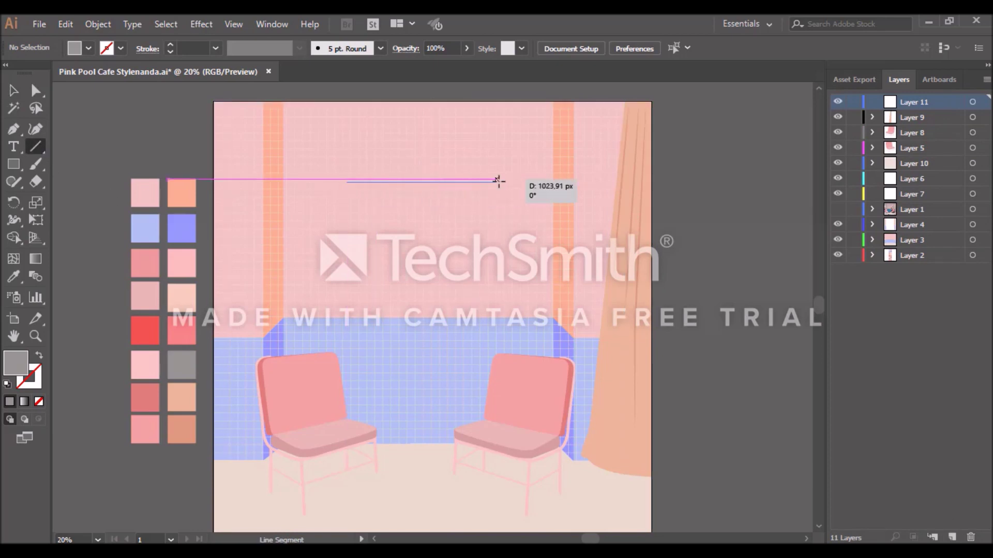
pyautogui.click(9, 402)
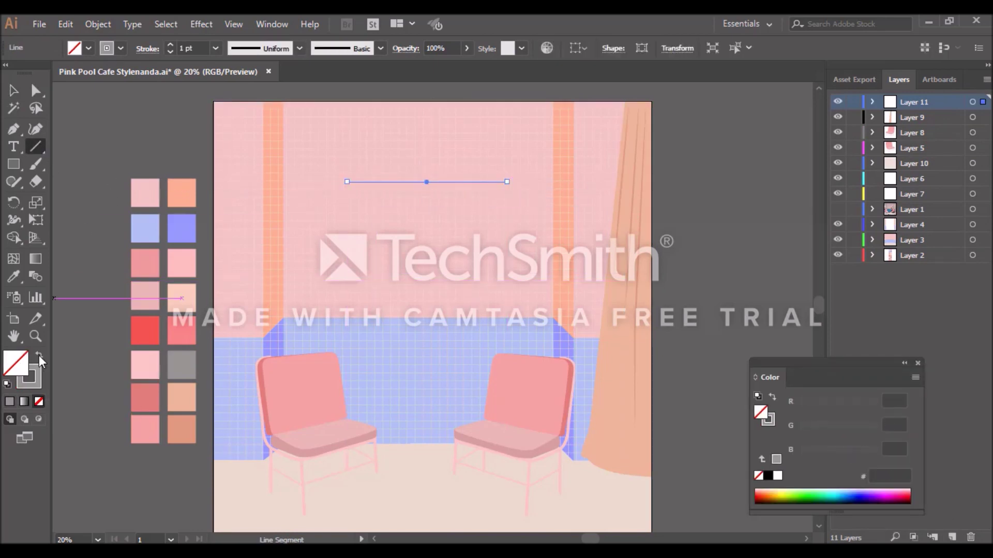
pyautogui.click(18, 107)
pyautogui.click(183, 48)
pyautogui.write('0')
pyautogui.press('Return')
pyautogui.scroll(1, 221, 88)
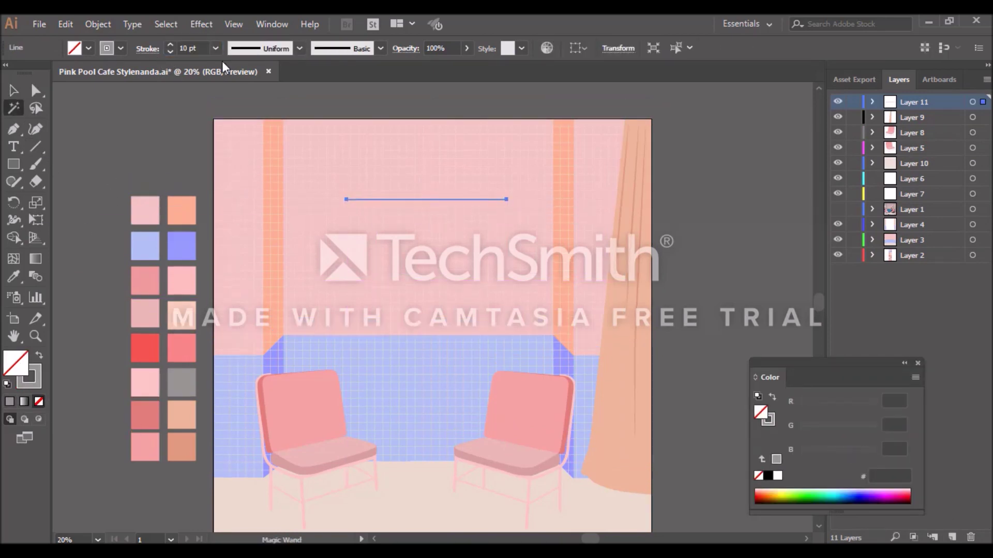
# - Set the grey bar to a 20 pt stroke and duplicate it just below
pyautogui.press('v')
pyautogui.click(88, 118)
pyautogui.click(375, 199)
pyautogui.click(180, 47)
pyautogui.write('20')
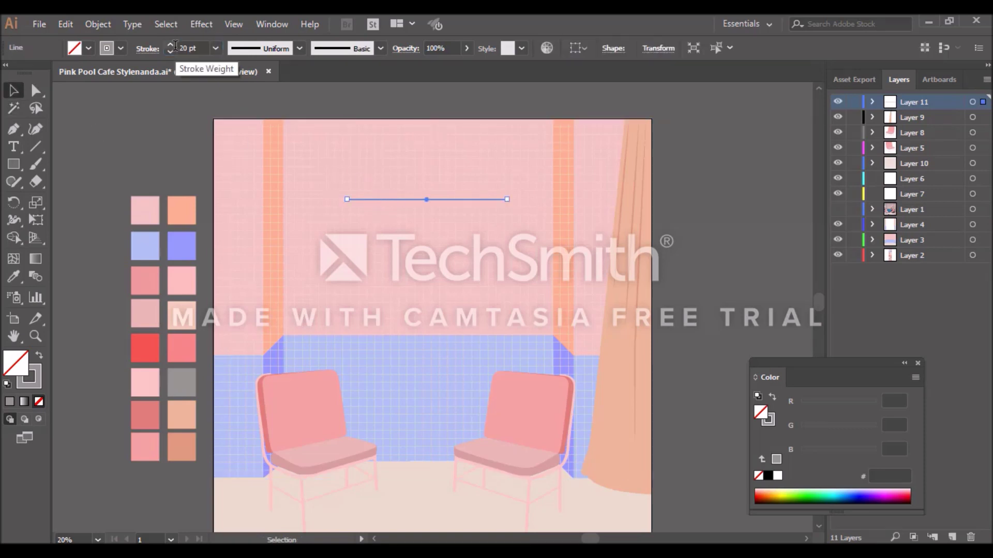
pyautogui.keyDown('alt'); pyautogui.moveTo(455, 199); pyautogui.dragTo(455, 223); pyautogui.keyUp('alt')
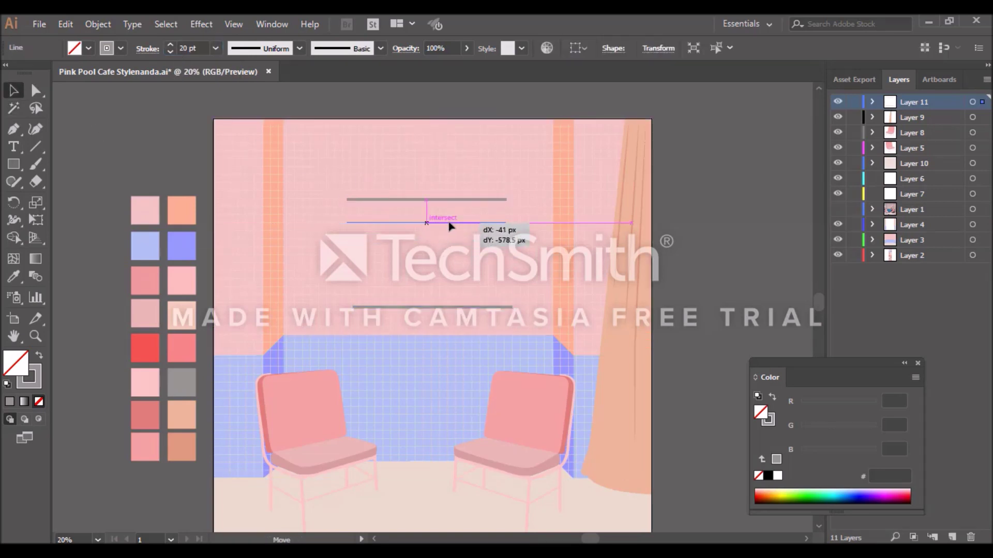
# - Show the Stroke panel, deselect the bars, and pick the pinky-red swatch
pyautogui.click(272, 24)
pyautogui.scroll(-4, 336, 289)
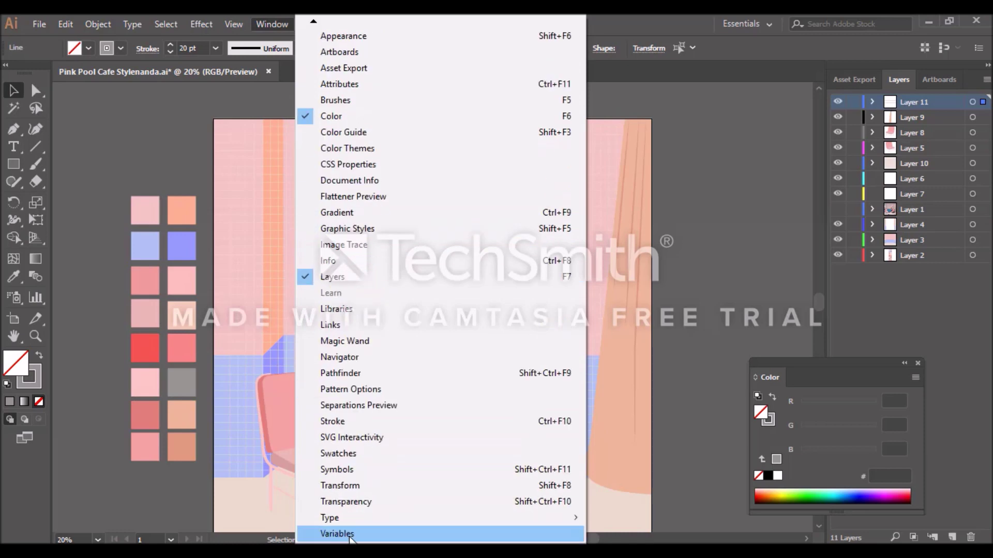
pyautogui.click(363, 422)
pyautogui.click(744, 335)
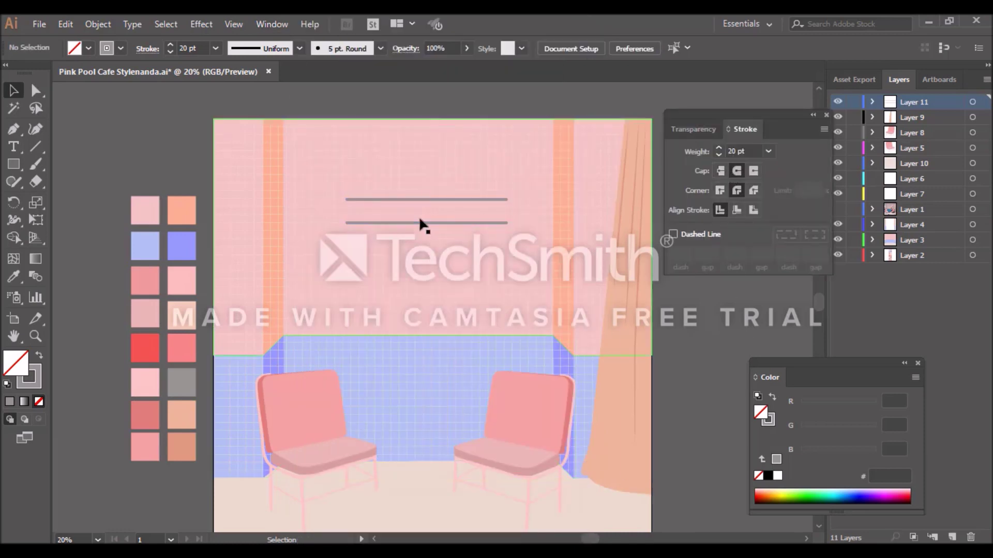
pyautogui.scroll(1, 154, 370)
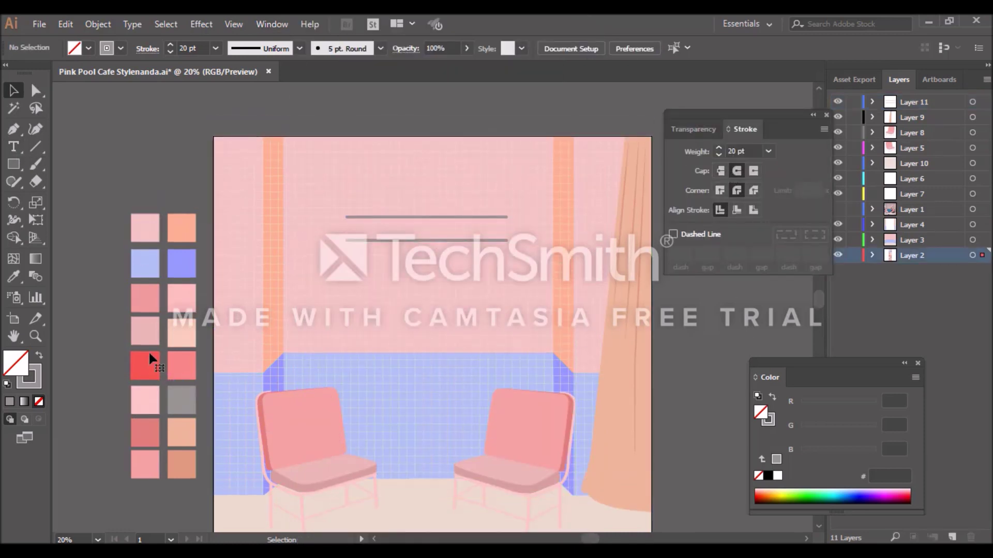
pyautogui.click(150, 366)
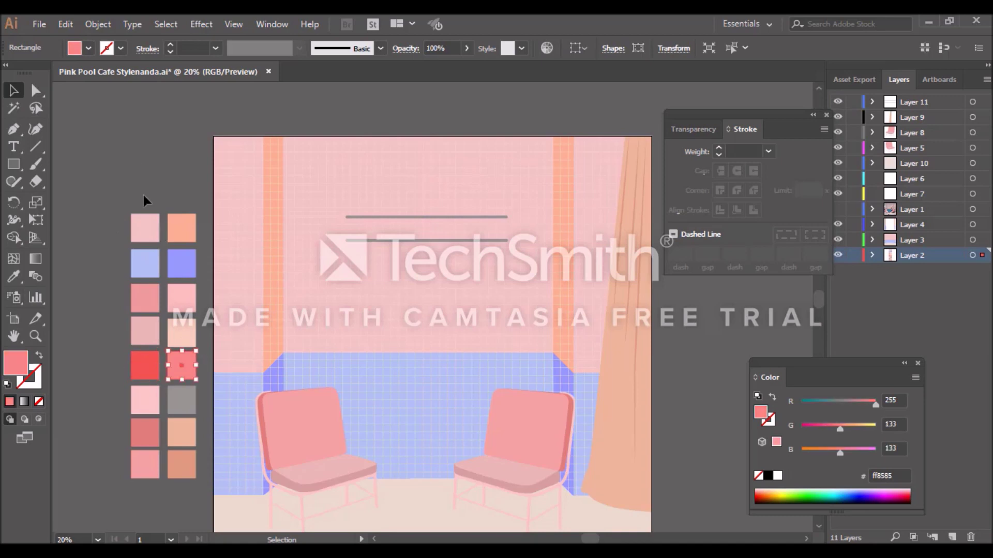
# - Paste the Japanese line from the notes as point text on the wall at 72 pt
pyautogui.press('t')
pyautogui.click(397, 284)
pyautogui.hotkey('alt', 'Tab')
pyautogui.moveTo(170, 441); pyautogui.dragTo(235, 441)
pyautogui.hotkey('ctrl', 'c')
pyautogui.hotkey('alt', 'Tab')
pyautogui.hotkey('ctrl', 'v')
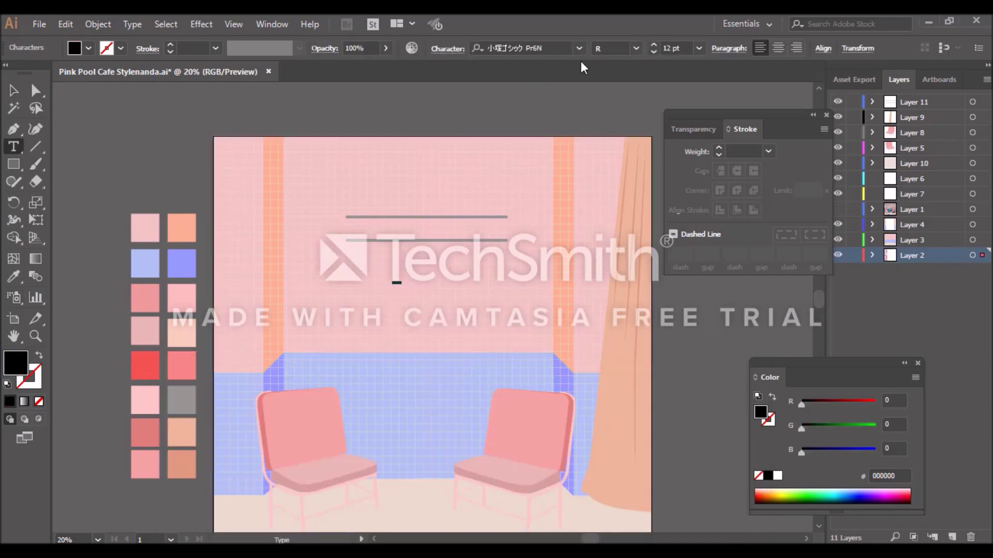
pyautogui.click(699, 48)
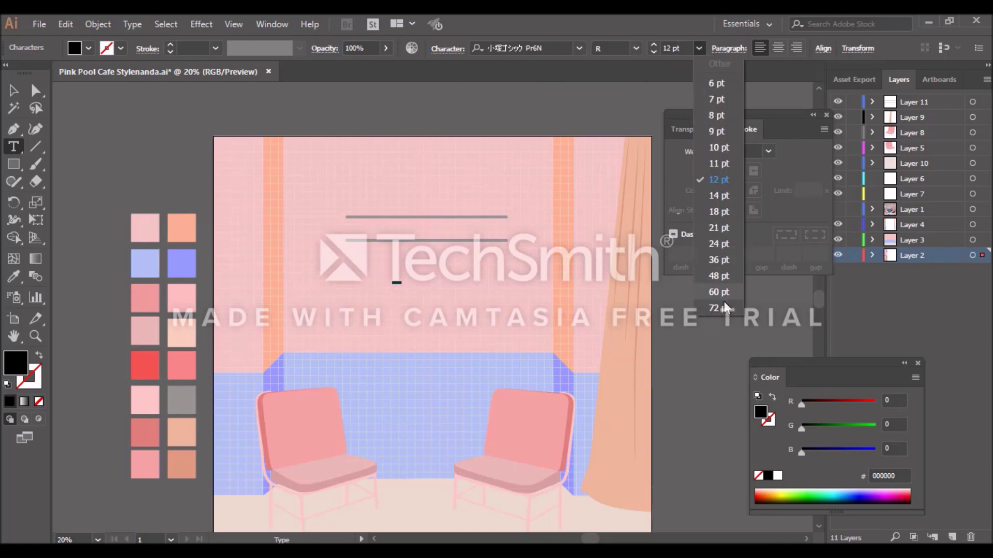
pyautogui.click(706, 304)
pyautogui.press('Escape')
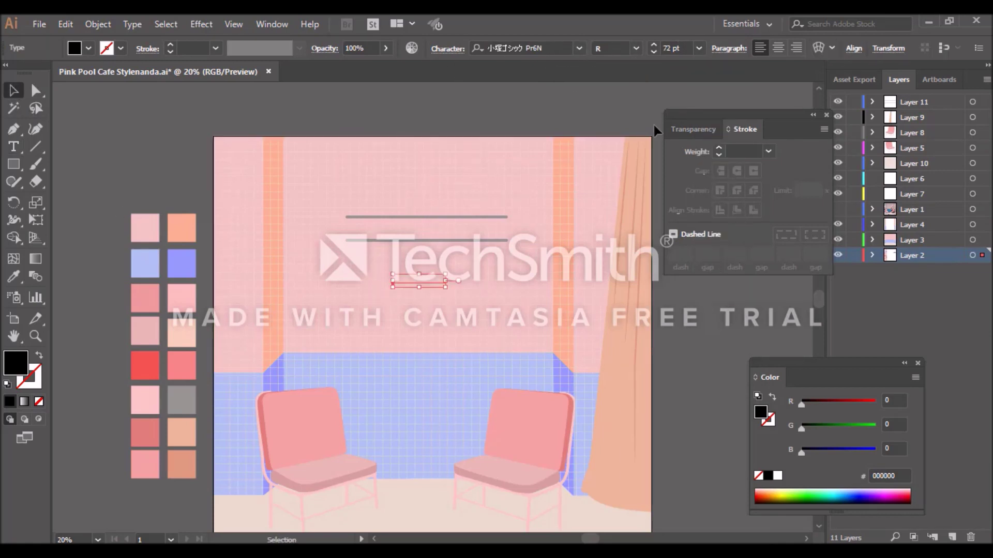
# - Replace the small text object with new point text reading 無駄な若者
pyautogui.click(348, 127)
pyautogui.click(936, 110)
pyautogui.press('t')
pyautogui.click(370, 288)
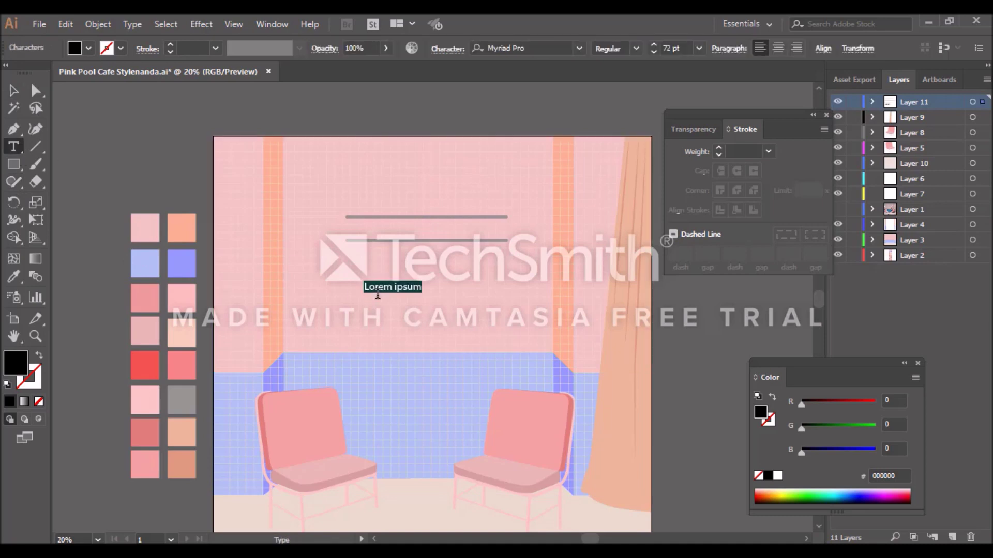
pyautogui.hotkey('alt', 'Tab')
pyautogui.hotkey('ctrl', 'c')
pyautogui.hotkey('alt', 'Tab')
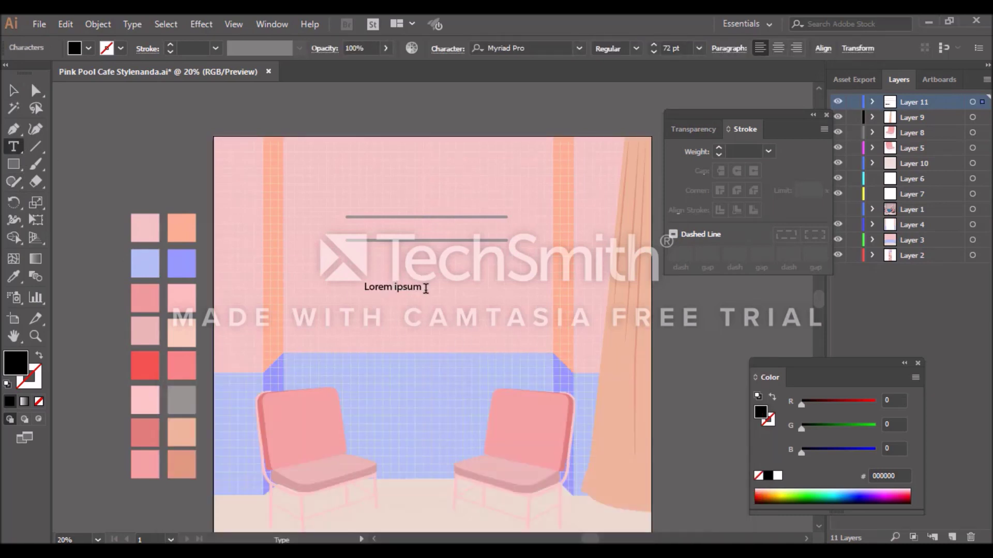
pyautogui.hotkey('ctrl', 'v')
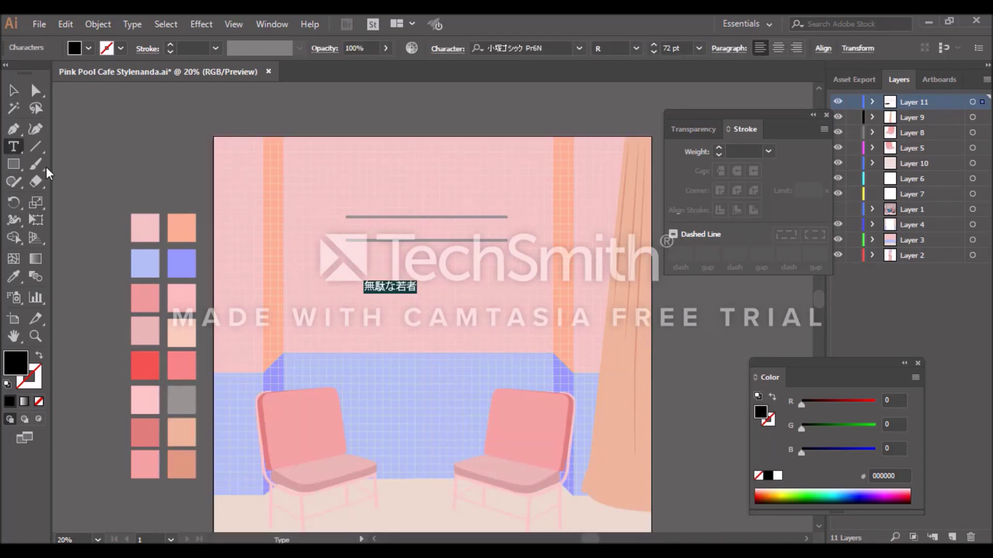
pyautogui.click(14, 90)
# - Fill the Japanese text with the pink sample colour #ff8585
pyautogui.click(182, 366)
pyautogui.doubleClick(15, 363)
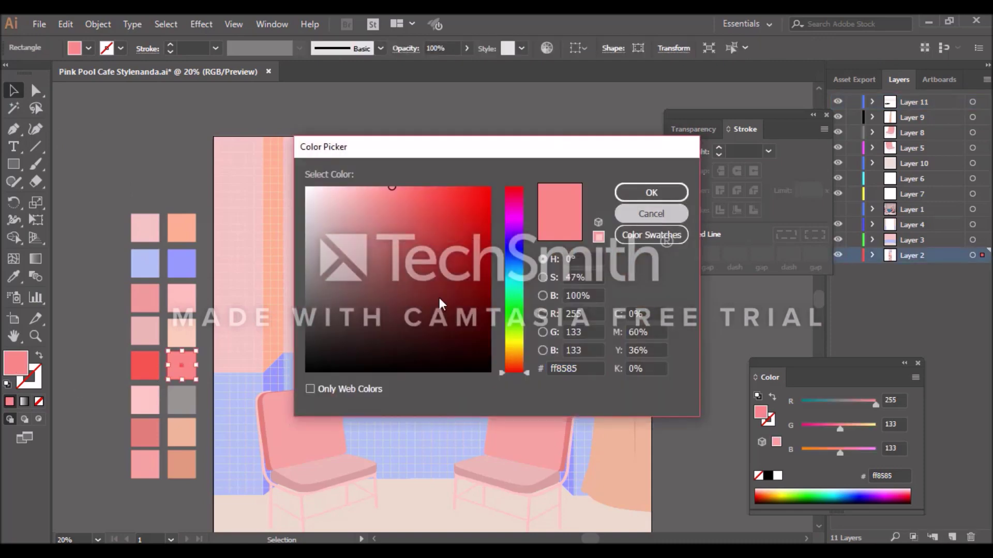
pyautogui.press('Escape')
pyautogui.click(391, 288)
pyautogui.doubleClick(16, 364)
pyautogui.write('ff8585')
pyautogui.press('Return')
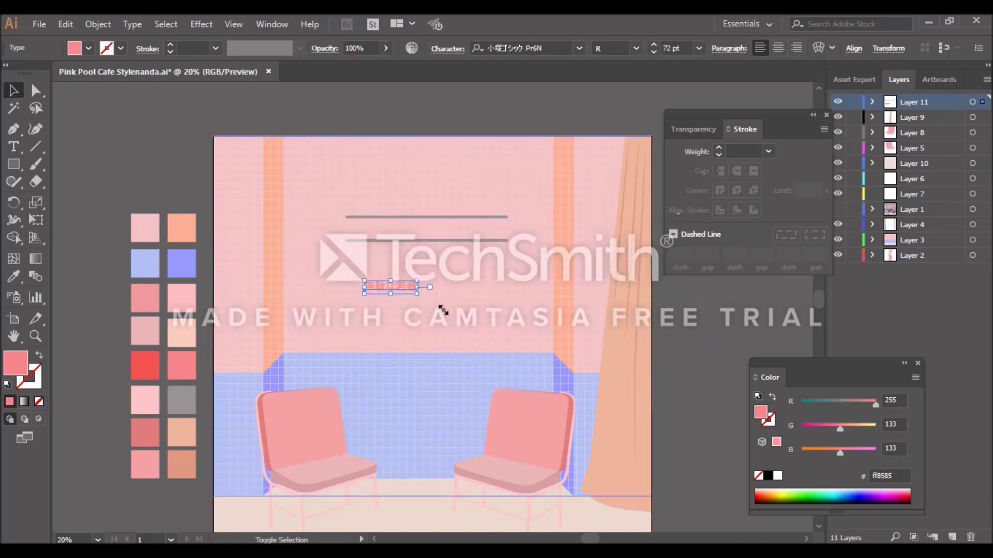
# - Enlarge the text, make it Bold, and move it onto the grey bars
pyautogui.moveTo(443, 310); pyautogui.dragTo(492, 354)
pyautogui.click(635, 48)
pyautogui.click(632, 67)
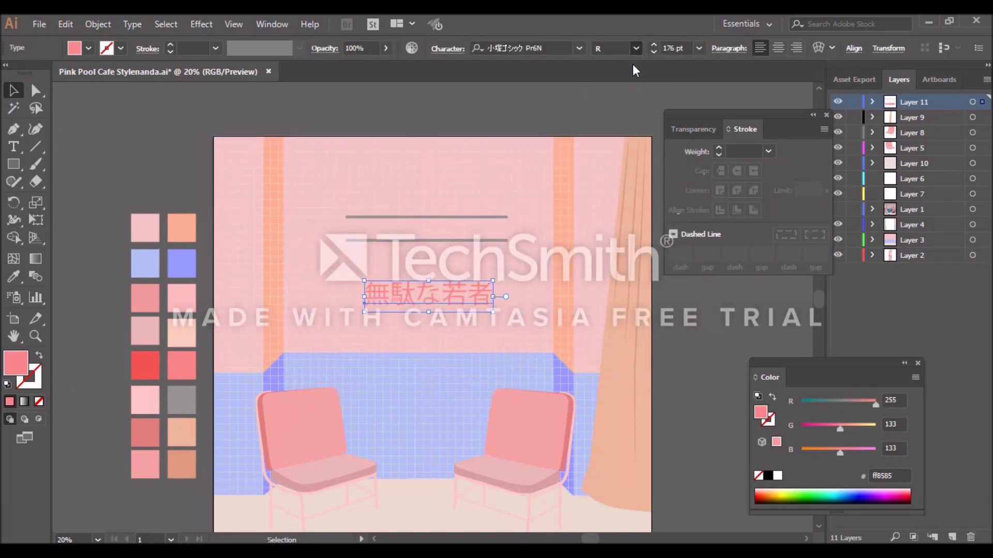
pyautogui.click(636, 48)
pyautogui.click(623, 140)
pyautogui.moveTo(495, 284)
pyautogui.mouseDown()
pyautogui.moveTo(515, 295)
pyautogui.moveTo(473, 274)
pyautogui.mouseUp()
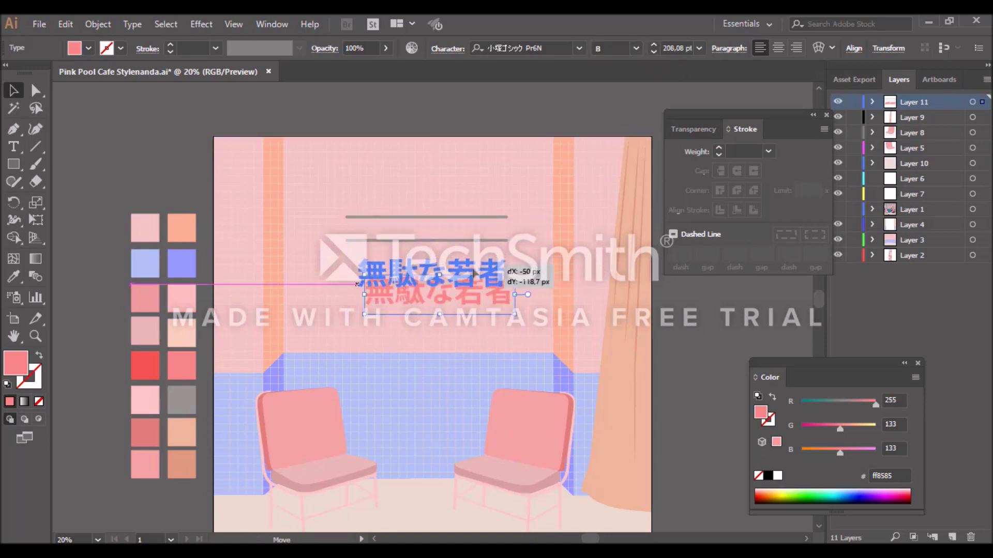
pyautogui.click(472, 219)
pyautogui.moveTo(461, 284); pyautogui.dragTo(455, 234)
pyautogui.click(705, 329)
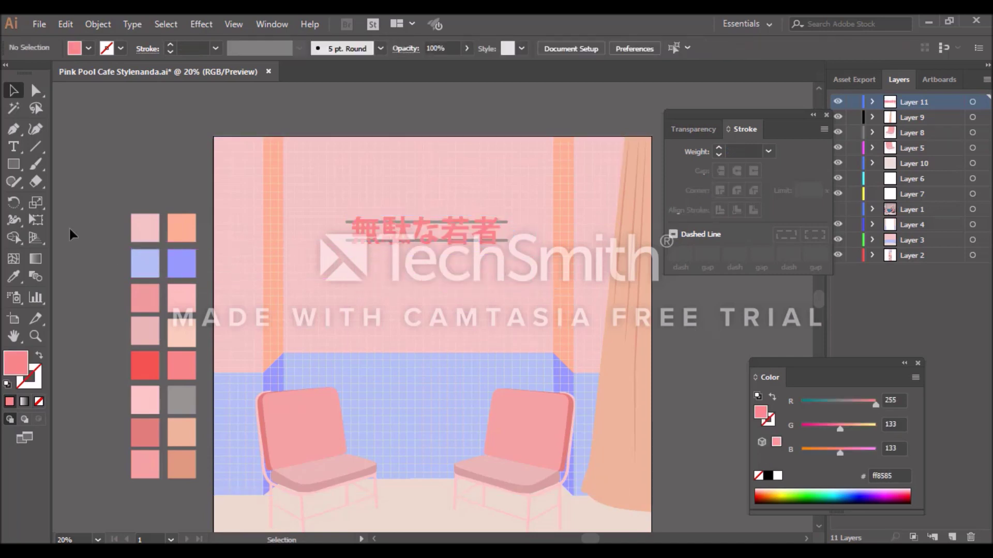
# - Draw a small pink square below the sign and pick the red sample colour
pyautogui.press('m')
pyautogui.moveTo(425, 398); pyautogui.dragTo(435, 412)
pyautogui.hotkey('ctrl', '+')
pyautogui.hotkey('ctrl', '+')
pyautogui.hotkey('ctrl', '+')
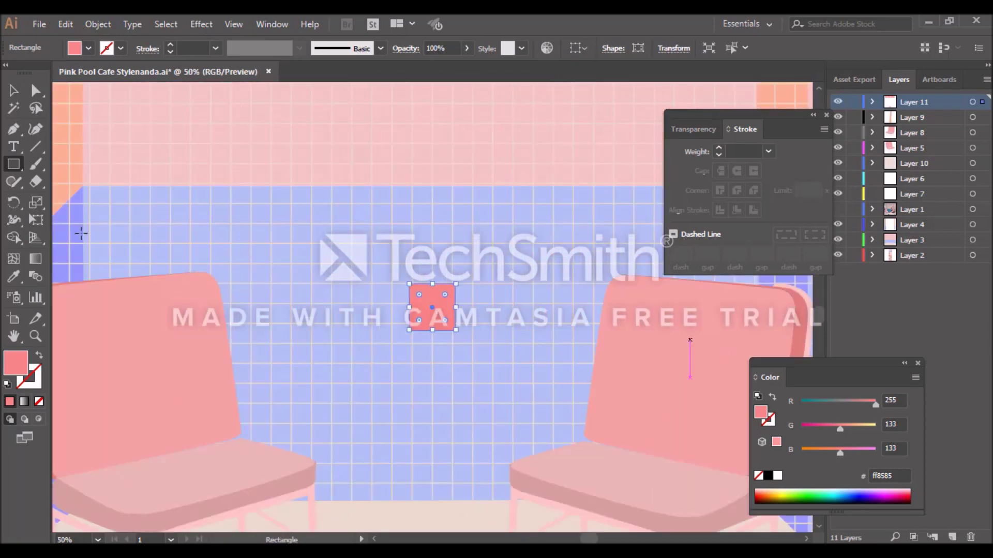
pyautogui.moveTo(587, 540)
pyautogui.mouseDown()
pyautogui.moveTo(556, 540)
pyautogui.moveTo(589, 540)
pyautogui.mouseUp()
pyautogui.press('v')
pyautogui.click(194, 217)
# - Draw a smaller red square inside the pink one and zoom back out
pyautogui.press('m')
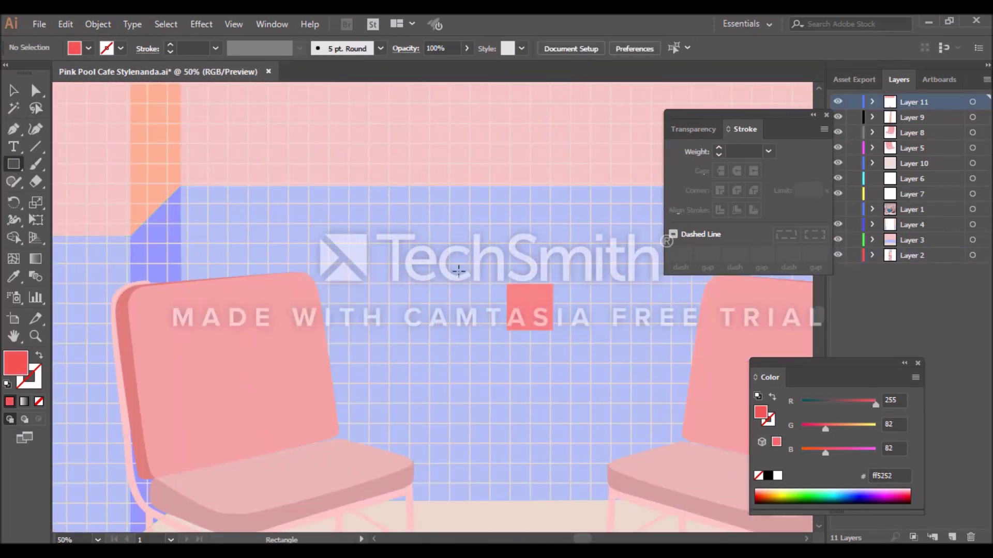
pyautogui.moveTo(514, 291); pyautogui.dragTo(548, 325)
pyautogui.press('v')
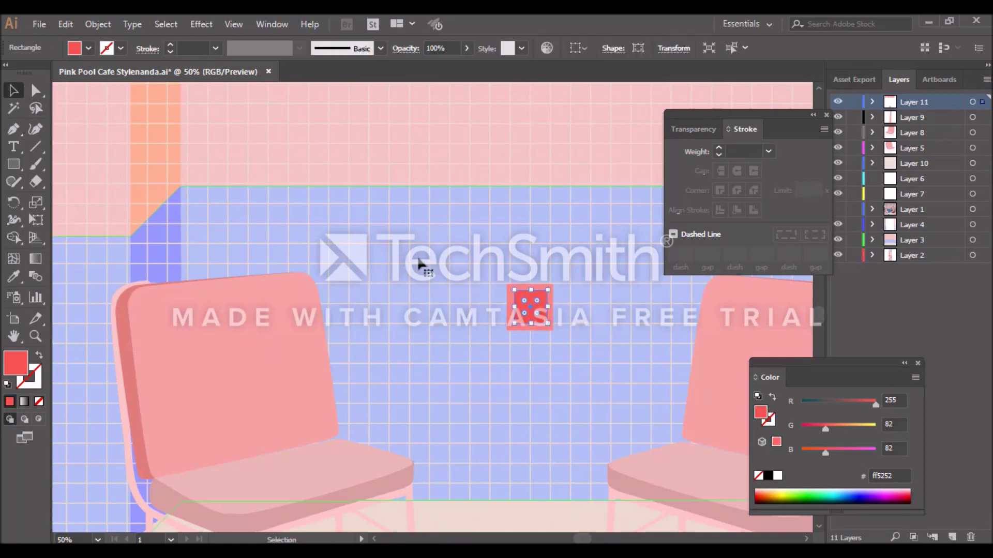
pyautogui.click(543, 279)
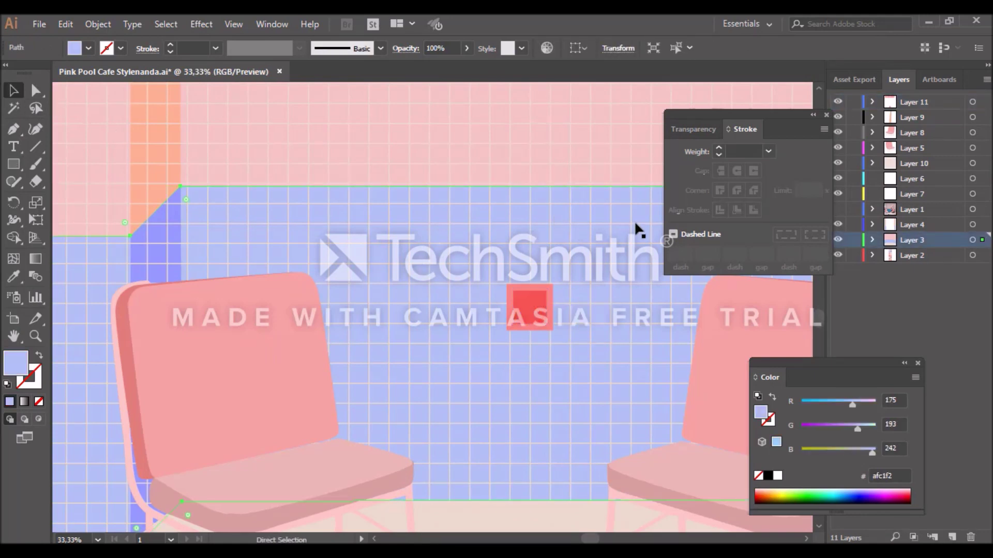
pyautogui.hotkey('ctrl', '-')
pyautogui.hotkey('ctrl', '-')
pyautogui.hotkey('ctrl', 'shift', 'a')
pyautogui.click(120, 250)
# - Draw a curved Pen path from the bars down to the lamp as a pink stroke
pyautogui.press('p')
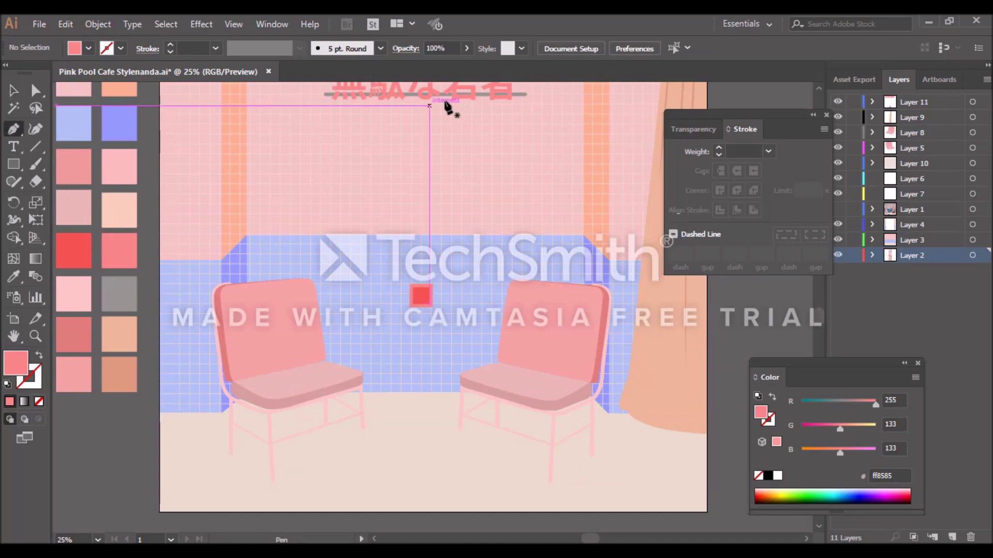
pyautogui.click(509, 96)
pyautogui.moveTo(493, 140)
pyautogui.mouseDown()
pyautogui.moveTo(444, 137)
pyautogui.moveTo(498, 146)
pyautogui.moveTo(453, 141)
pyautogui.mouseUp()
pyautogui.click(423, 214)
pyautogui.moveTo(423, 225); pyautogui.dragTo(421, 177)
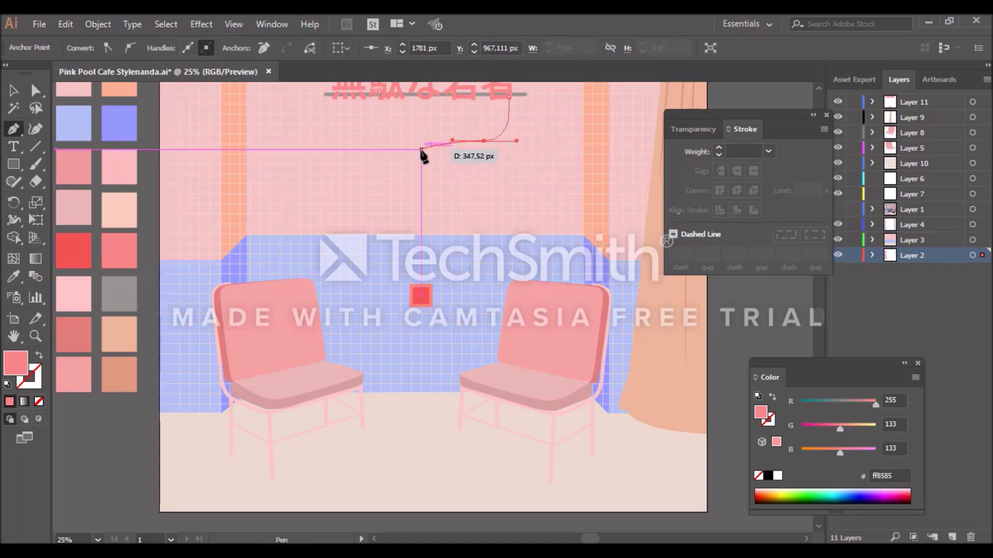
pyautogui.moveTo(421, 213); pyautogui.dragTo(424, 290)
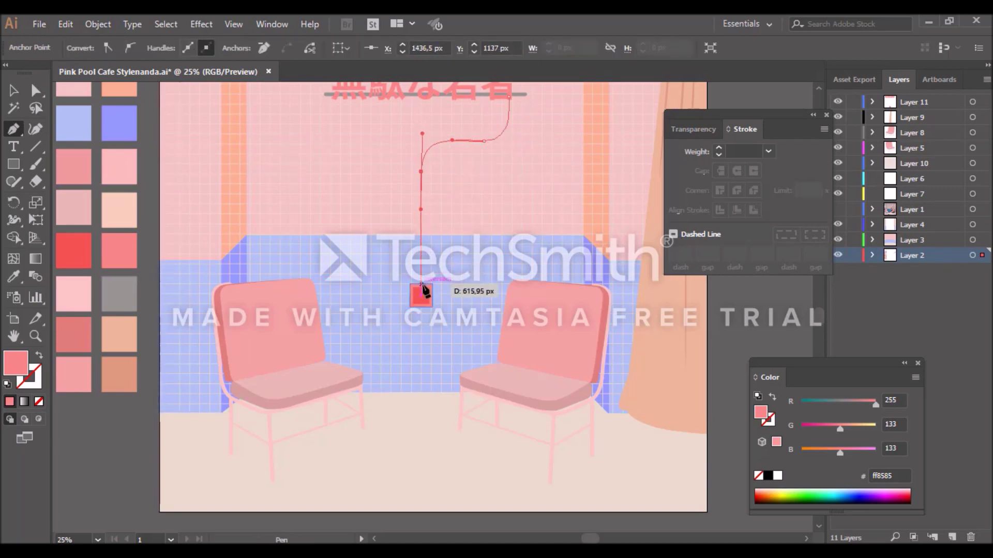
pyautogui.keyDown('ctrl'); pyautogui.click(443, 310); pyautogui.keyUp('ctrl')
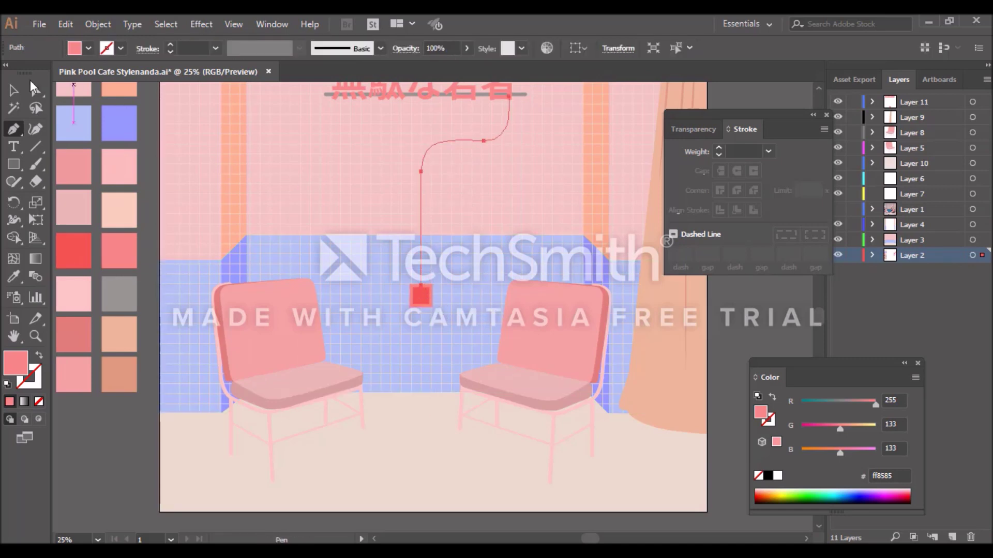
pyautogui.press('v')
pyautogui.click(39, 356)
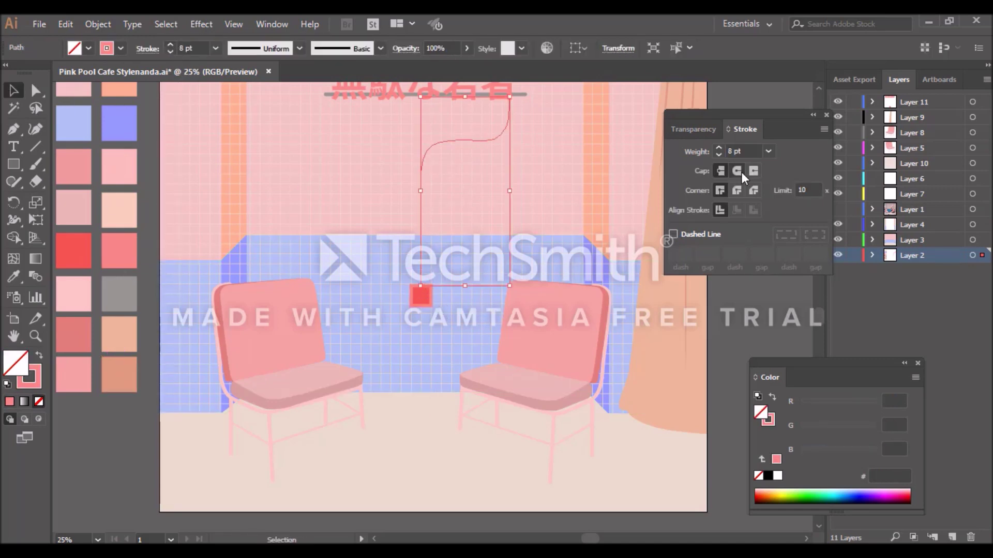
pyautogui.click(543, 165)
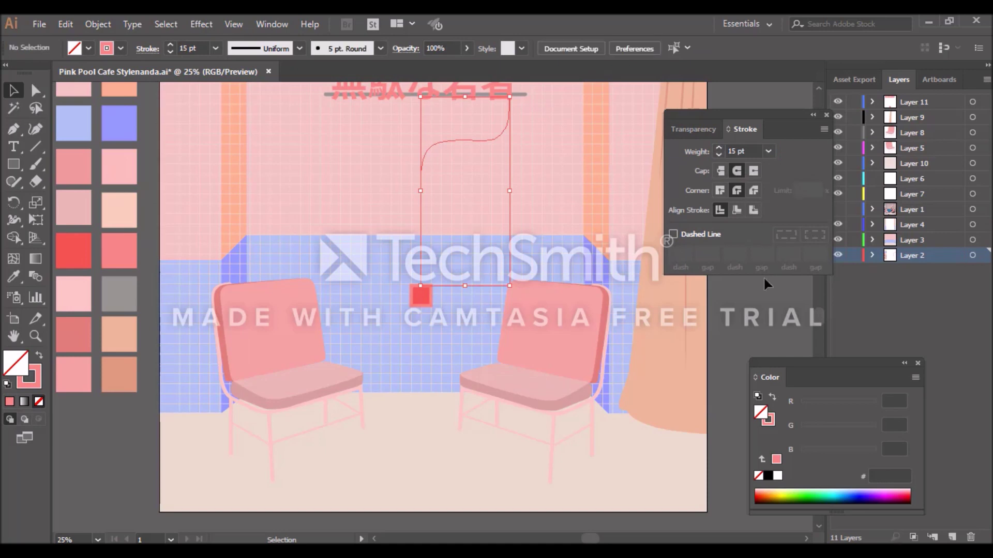
# - Move the cord onto the topmost layer so it hangs from the sign
pyautogui.press('a')
pyautogui.click(486, 140)
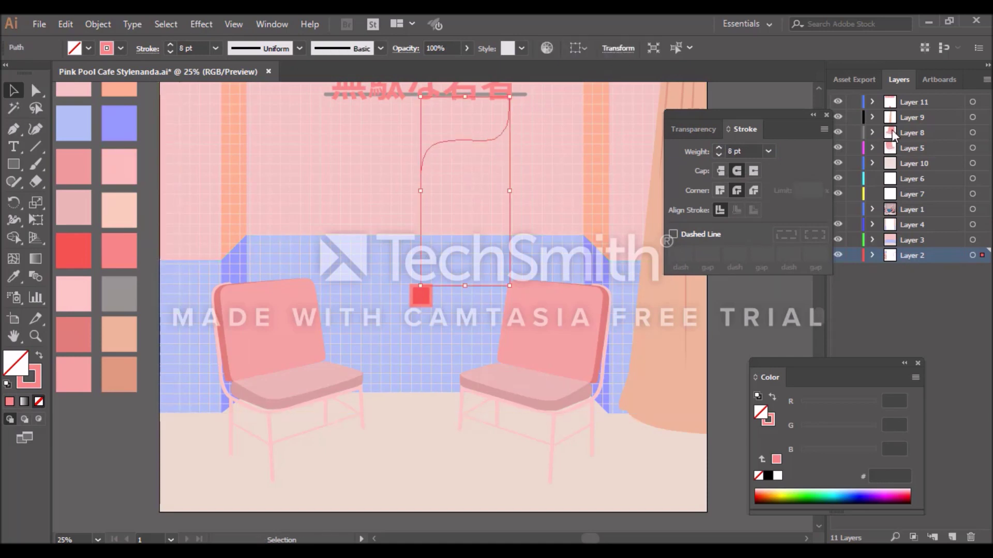
pyautogui.hotkey('ctrl', 'x')
pyautogui.click(926, 102)
pyautogui.press('v')
pyautogui.hotkey('ctrl', 'v')
pyautogui.moveTo(462, 257); pyautogui.dragTo(499, 142)
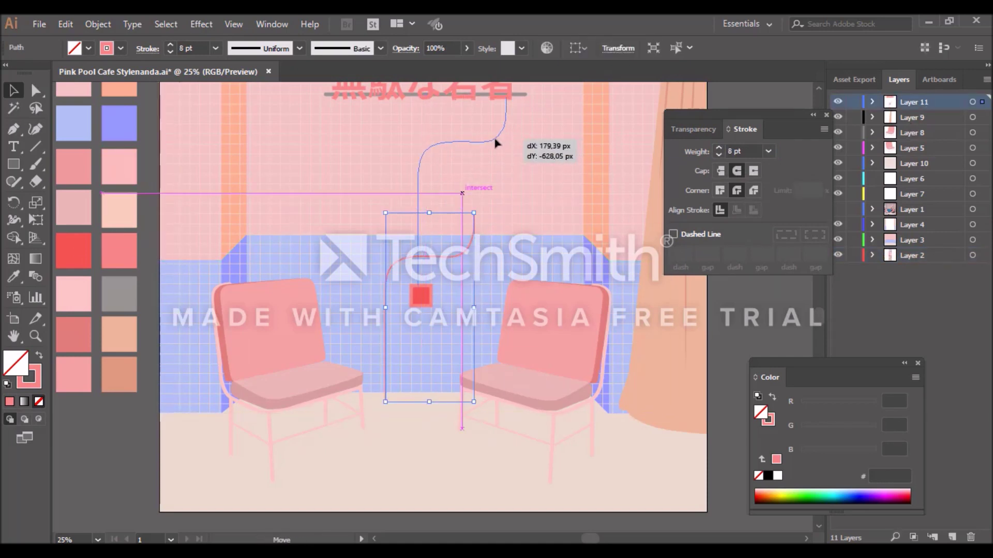
# - Set the cord's stroke weight to 15 pt
pyautogui.click(752, 321)
pyautogui.click(509, 140)
pyautogui.click(739, 151)
pyautogui.write('15')
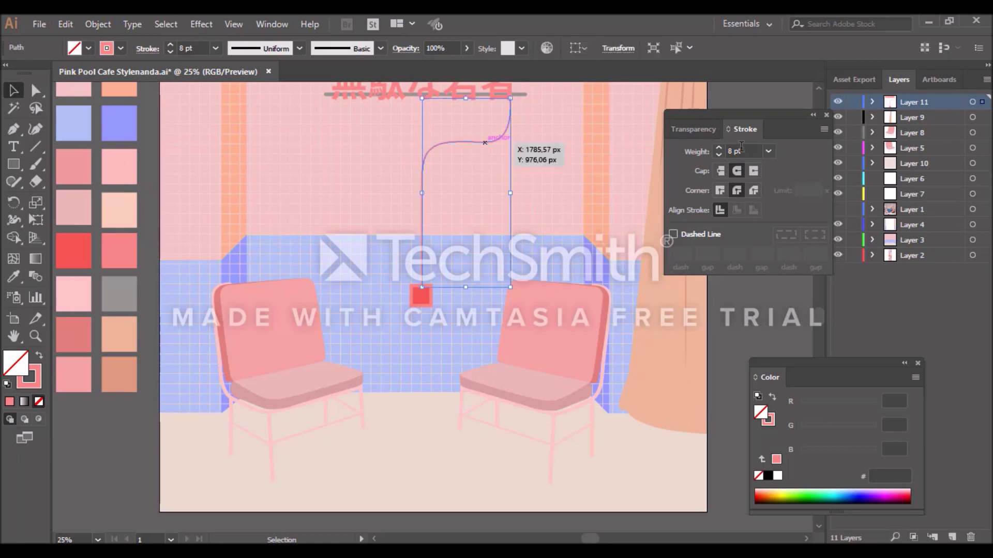
pyautogui.press('Return')
pyautogui.click(756, 305)
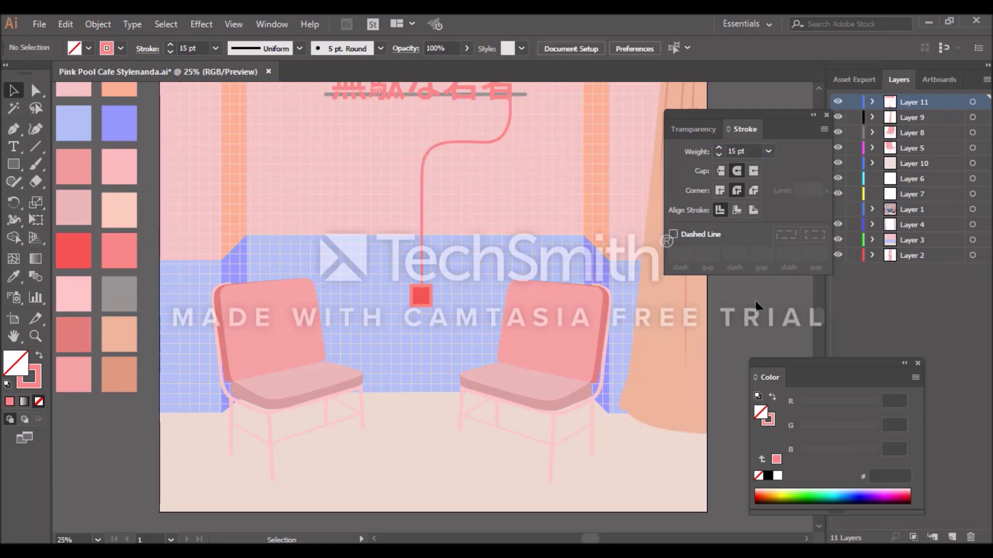
# - Check where the cord meets the lamp, then zoom out to the whole artboard
pyautogui.click(421, 282)
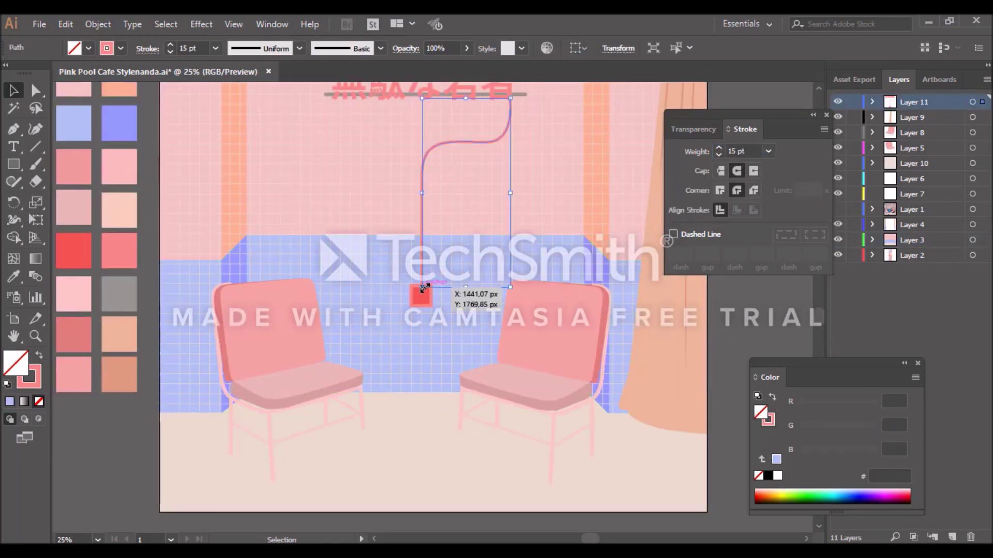
pyautogui.click(422, 272)
pyautogui.hotkey('ctrl', '+')
pyautogui.hotkey('ctrl', '+')
pyautogui.hotkey('ctrl', '+')
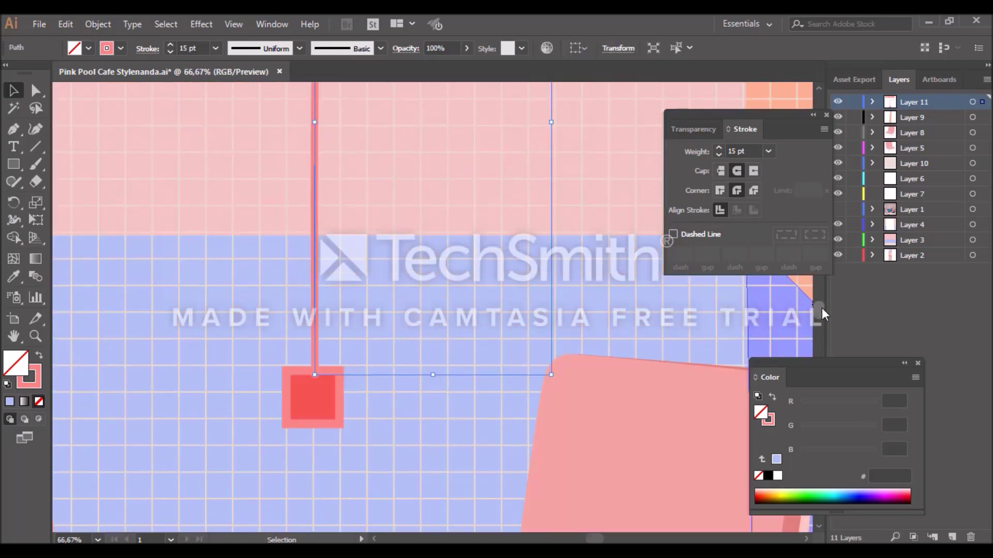
pyautogui.click(35, 91)
pyautogui.click(315, 375)
pyautogui.click(243, 336)
pyautogui.hotkey('ctrl', '0')
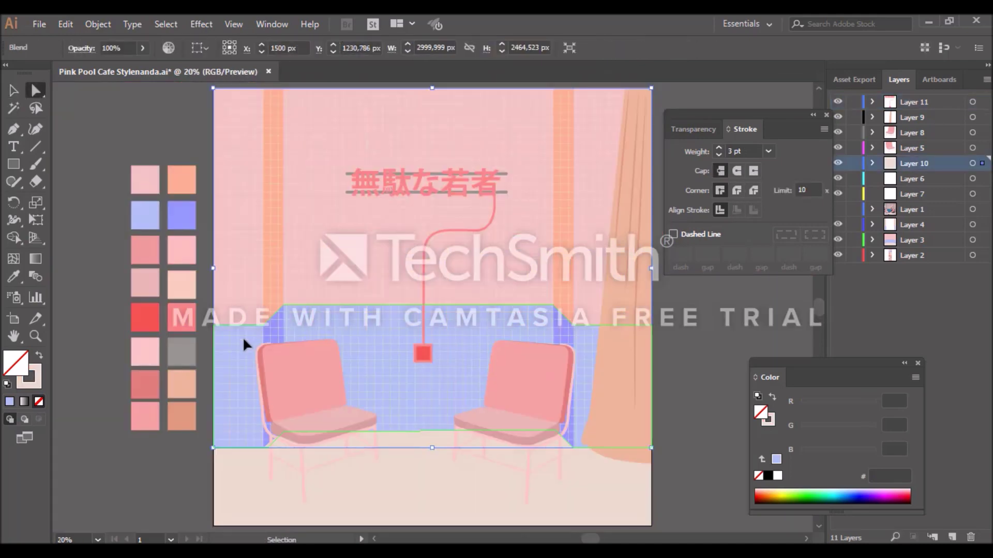
# - Deselect everything and save the illustration with File > Save
pyautogui.click(667, 339)
pyautogui.click(39, 24)
pyautogui.click(83, 142)
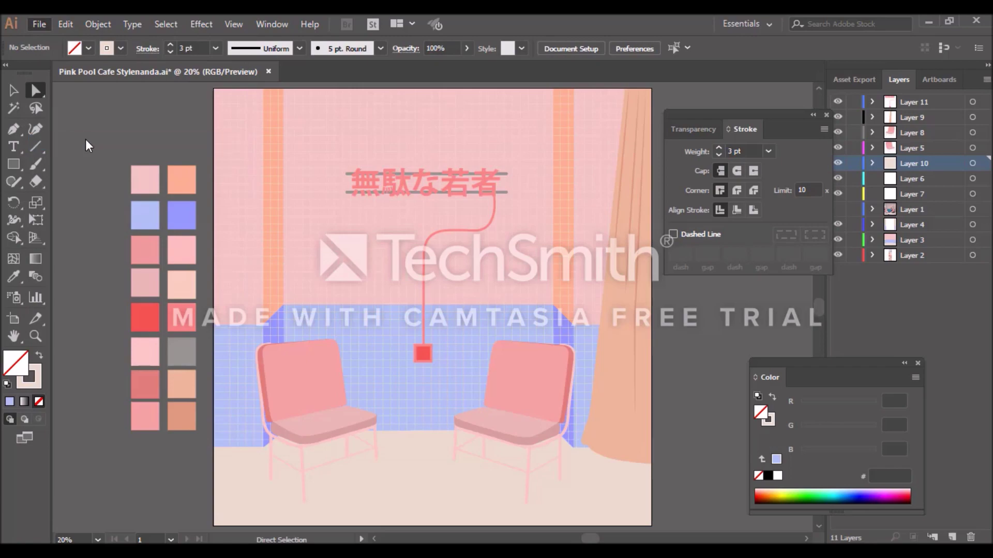